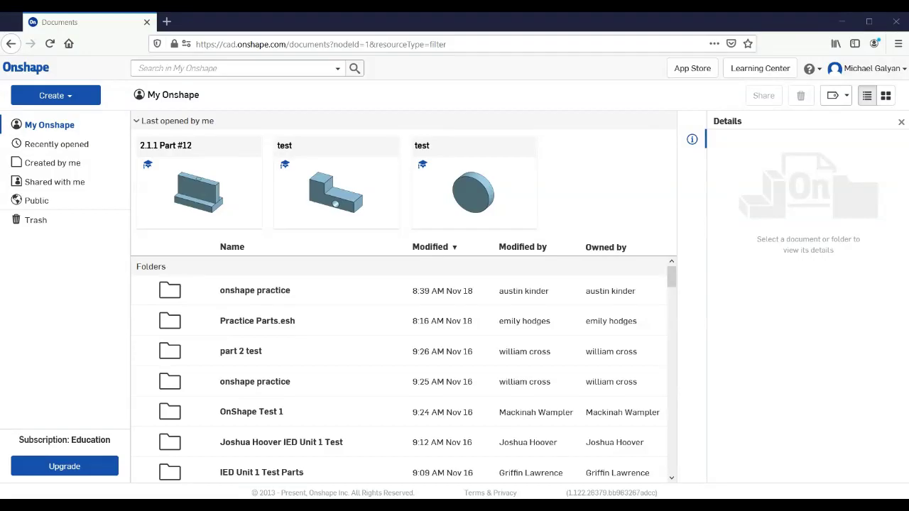
Create a new document named Model Car
left_click(71, 99)
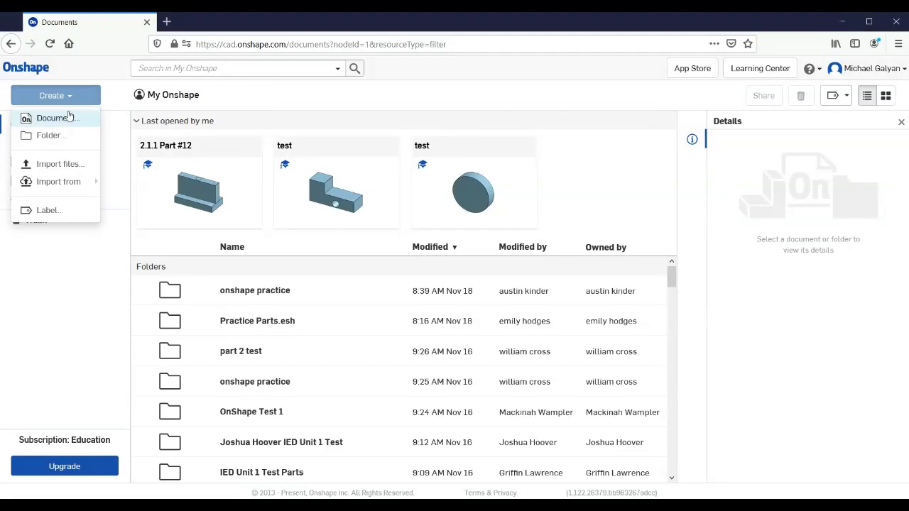
left_click(57, 118)
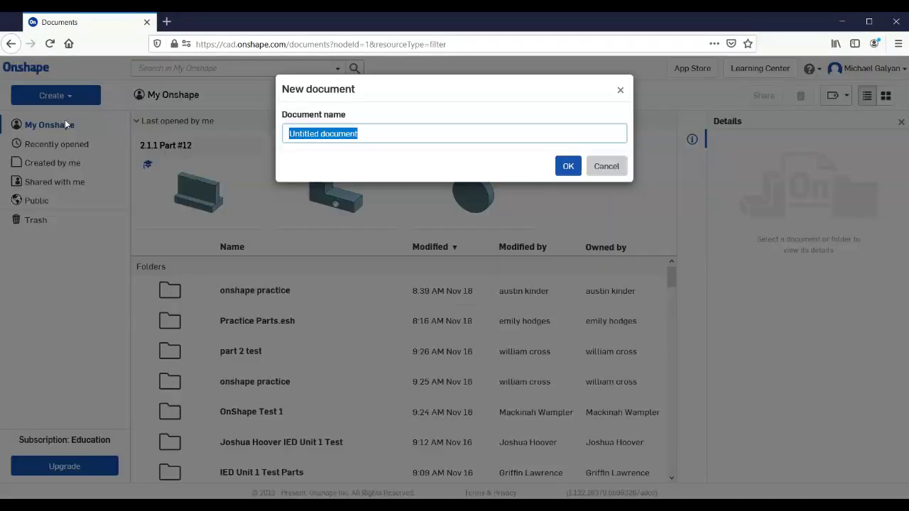
type("Model Car")
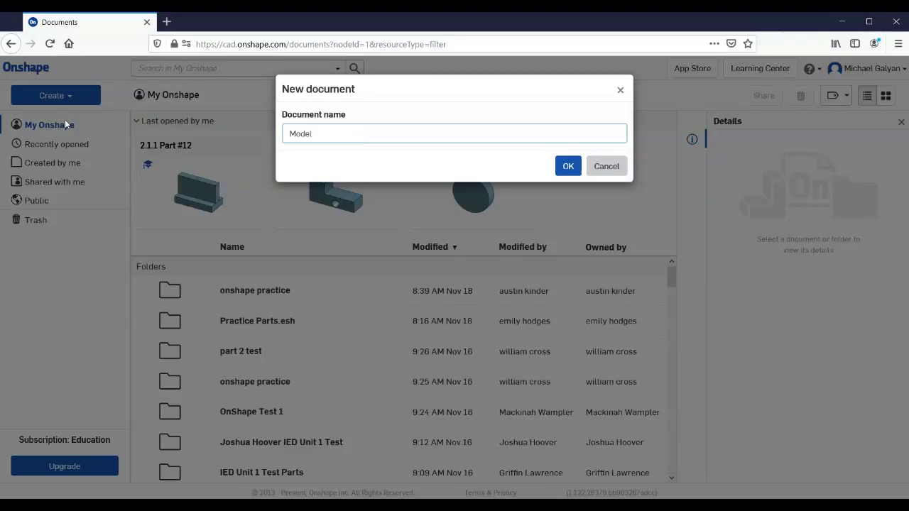
left_click(569, 167)
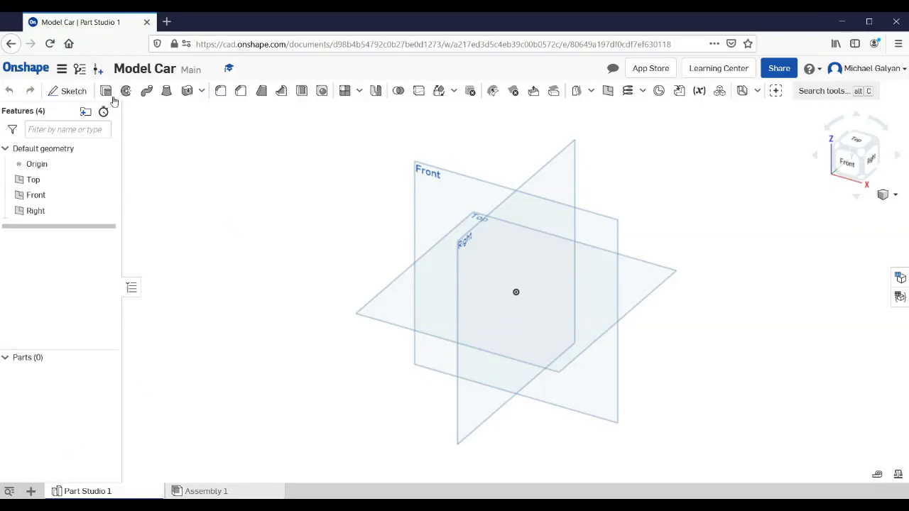
Start a sketch on the Front plane and draw a corner rectangle about 5.42 in wide and 1.4 in high around the origin
left_click(73, 92)
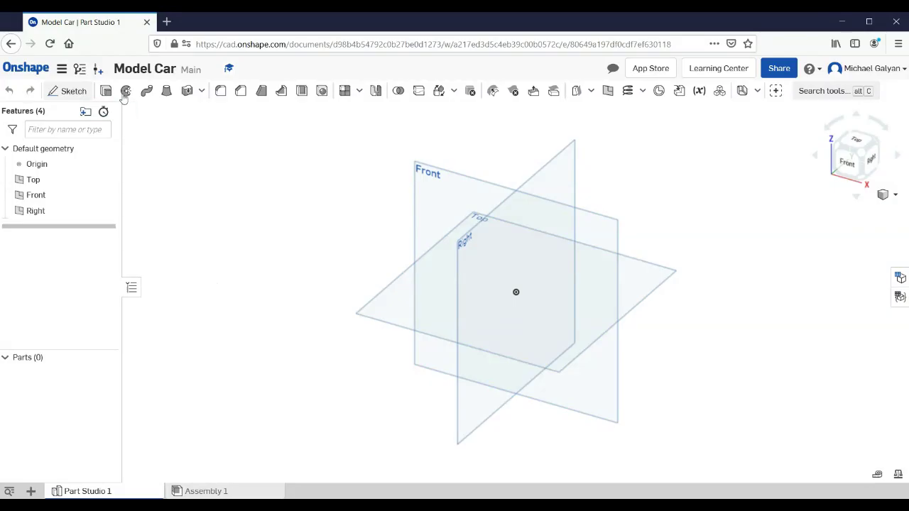
left_click(441, 182)
left_click(849, 161)
left_click(117, 90)
left_click(357, 235)
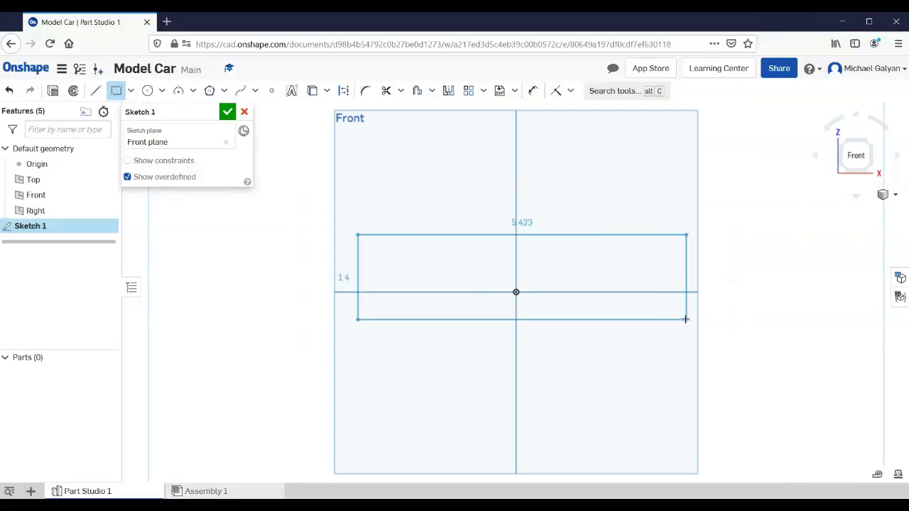
left_click(685, 319)
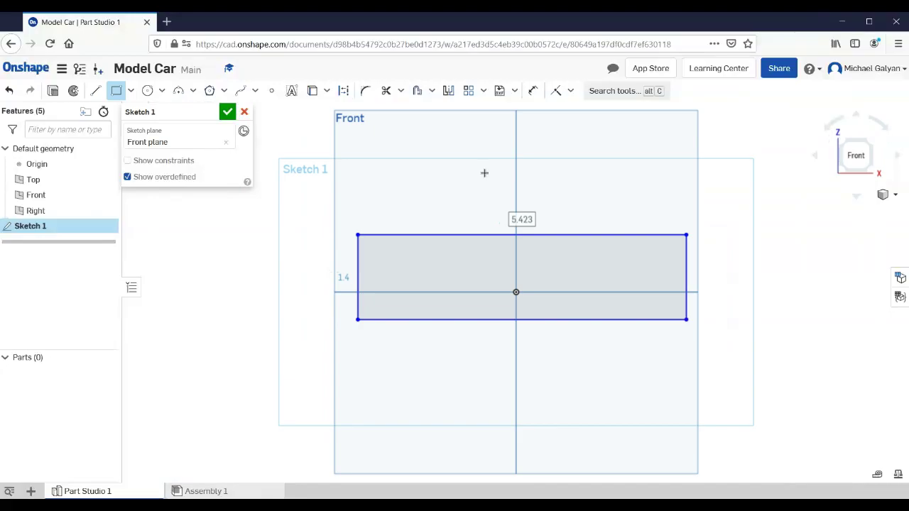
Dimension the rectangle to 6 in wide and 2 in high, and finish the sketch
left_click(534, 94)
left_click(526, 234)
left_click(527, 214)
key("Return")
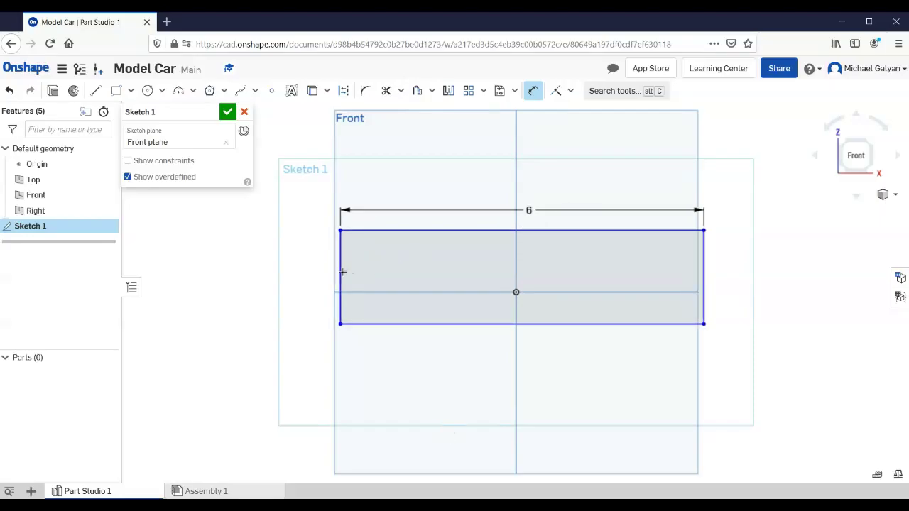
left_click(341, 272)
left_click(310, 272)
type("2")
key("Return")
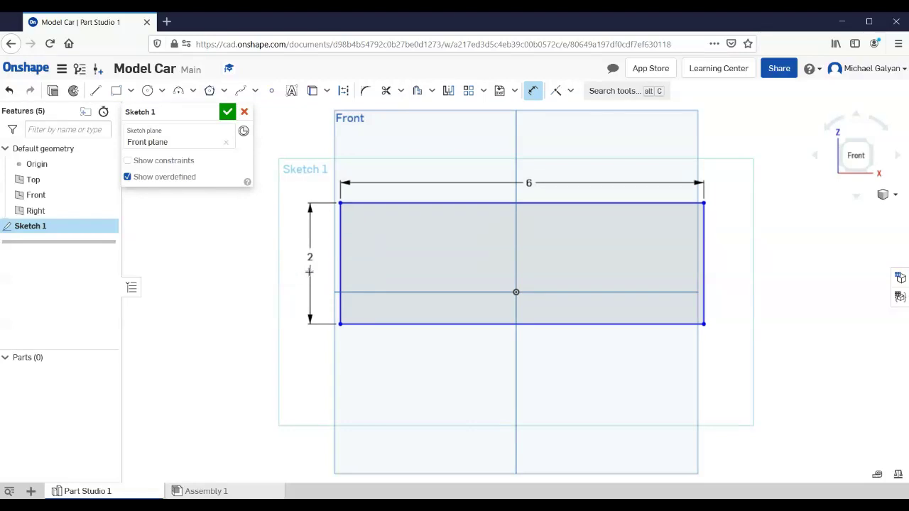
left_click(227, 112)
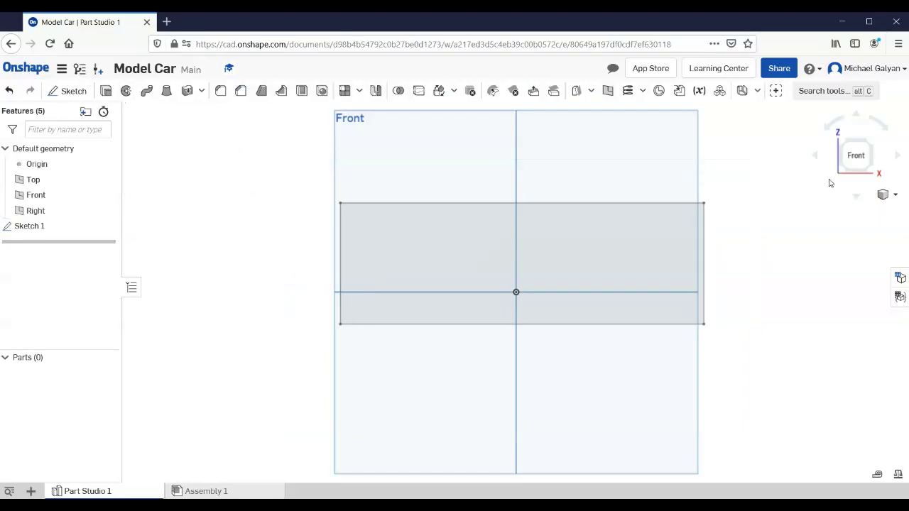
left_click(874, 173)
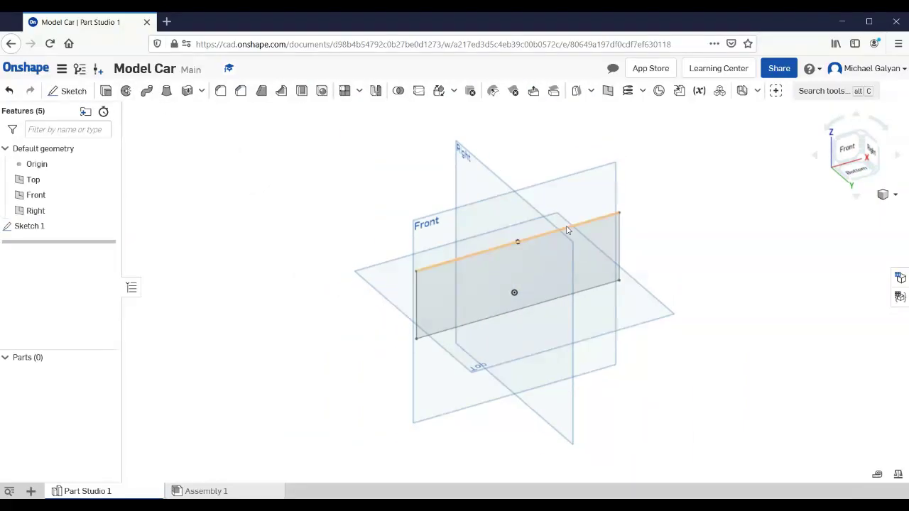
left_click(105, 92)
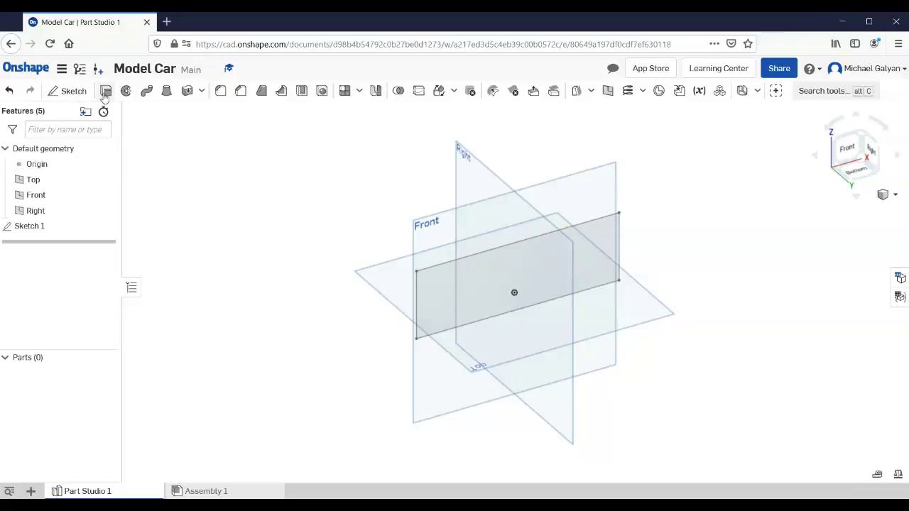
left_click(561, 266)
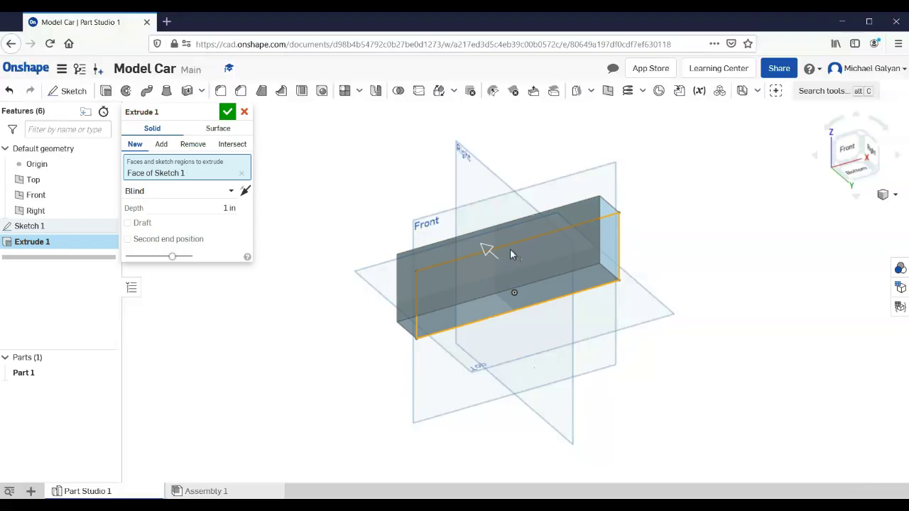
left_click(230, 207)
type("3.5")
key("Return")
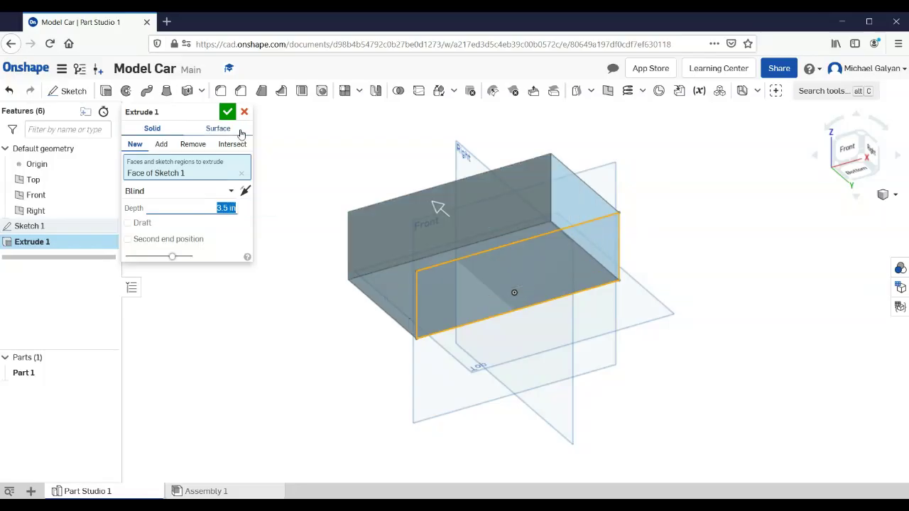
left_click(244, 112)
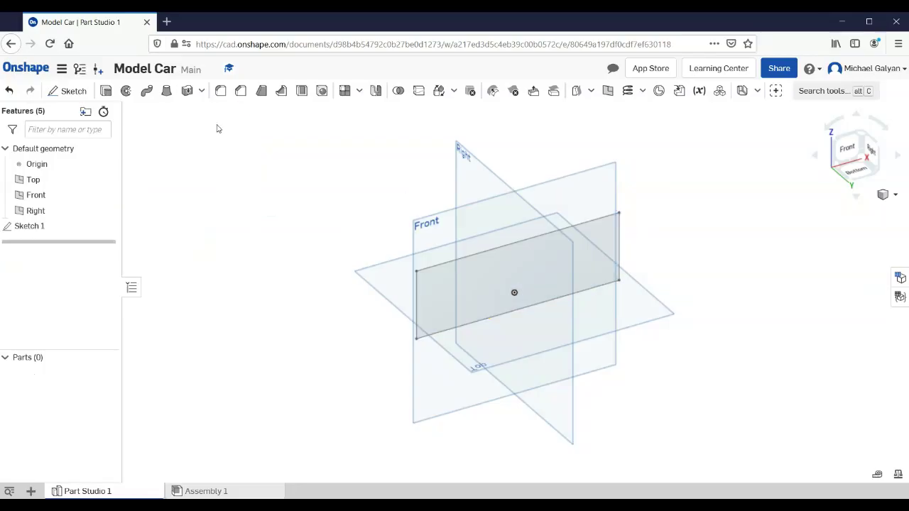
Extrude the rectangle as a new solid with a blind depth of 3.5 in
left_click(106, 92)
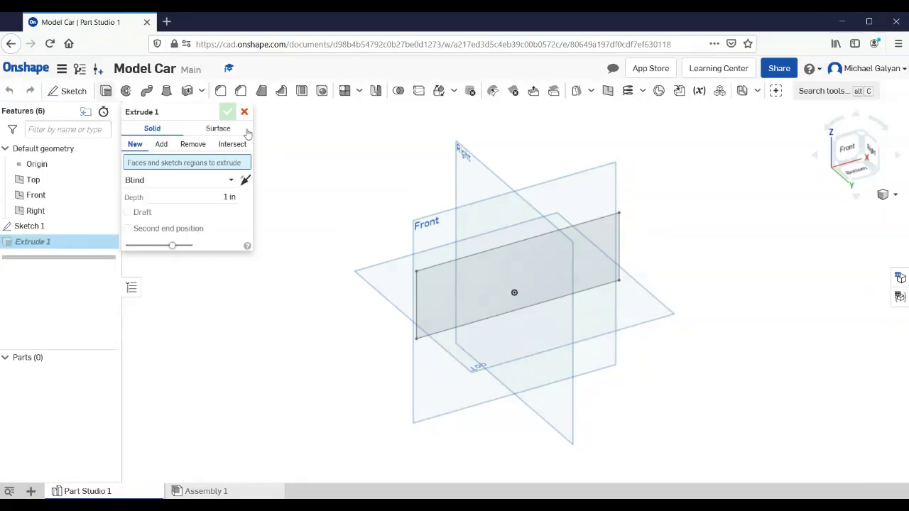
left_click(578, 266)
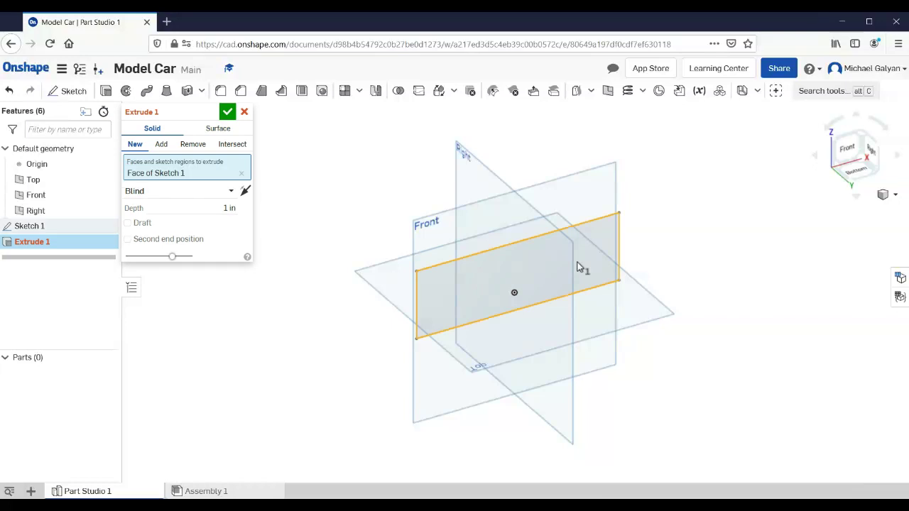
left_click(230, 208)
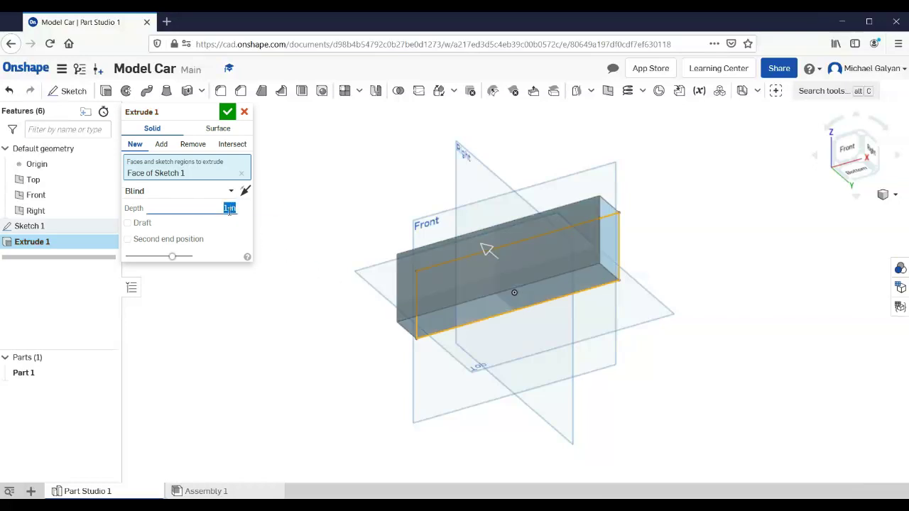
type("3.5")
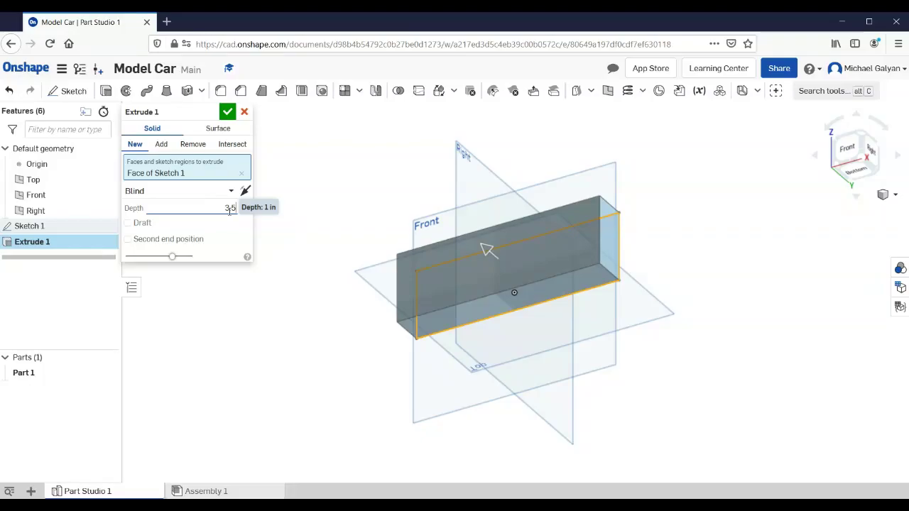
left_click(227, 111)
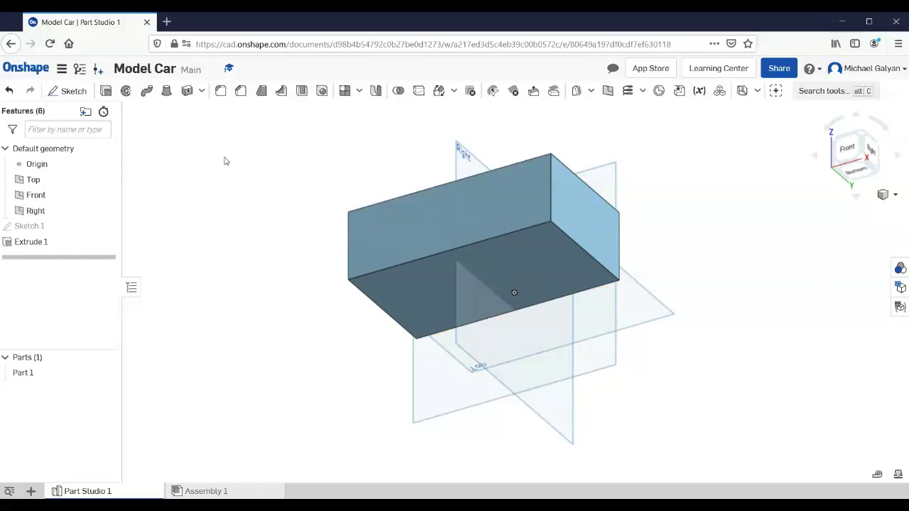
Sketch two circles near opposite ends of the block's long front face, and set the left circle's diameter to 0.25 in
left_click(70, 91)
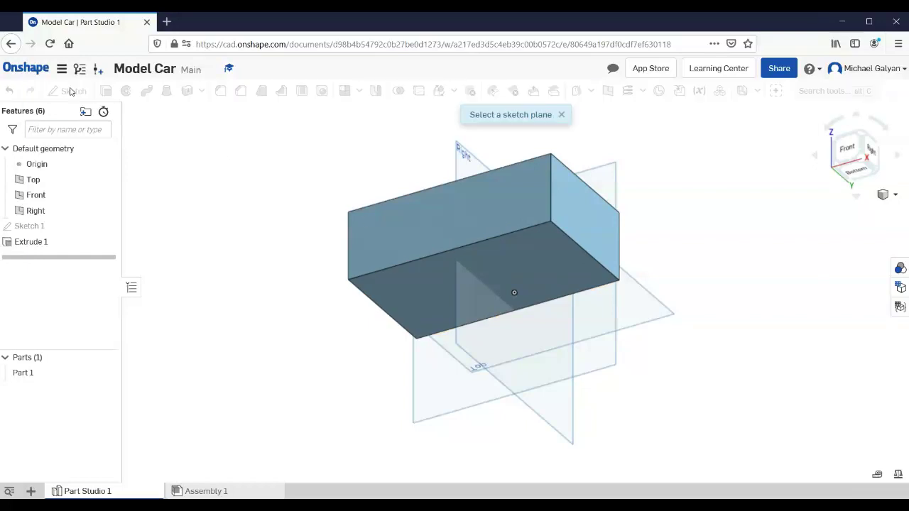
left_click(456, 224)
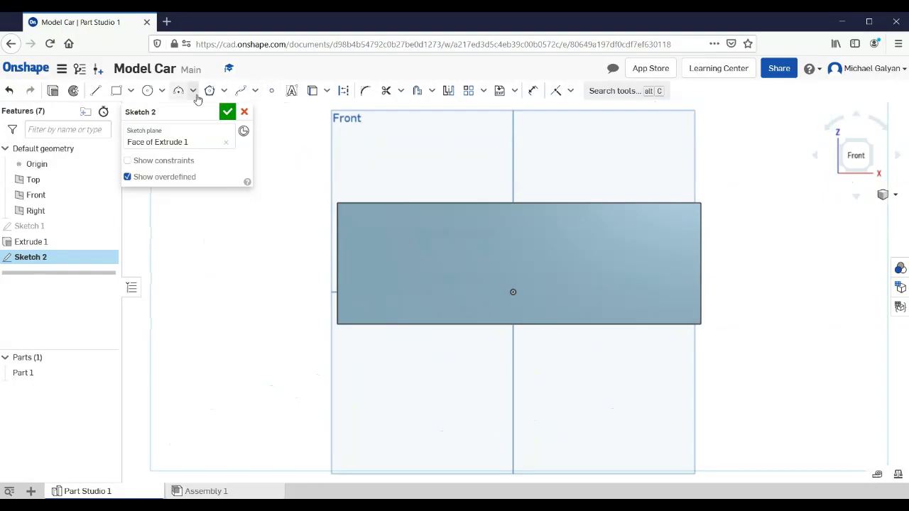
left_click(147, 90)
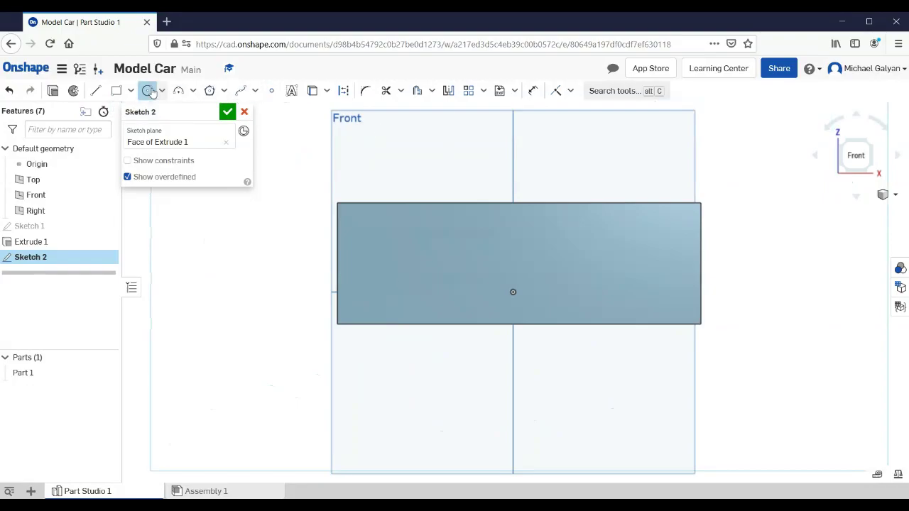
left_click(391, 274)
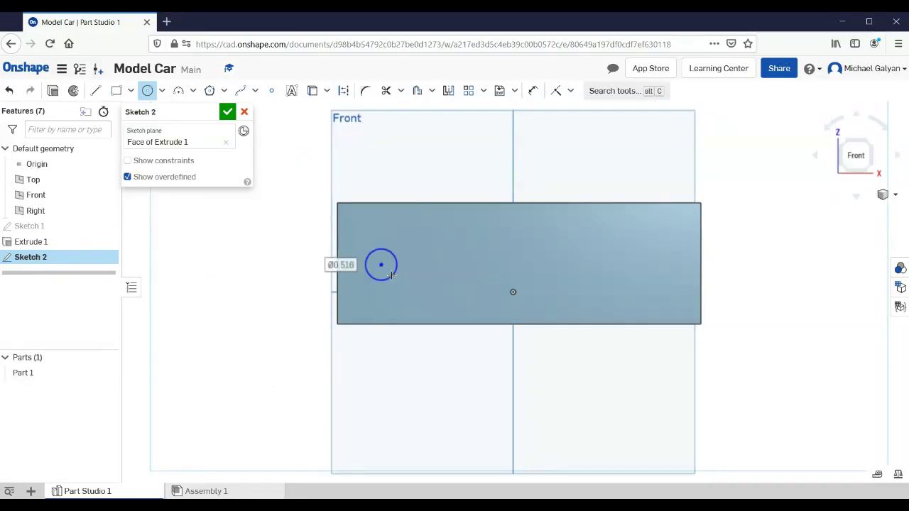
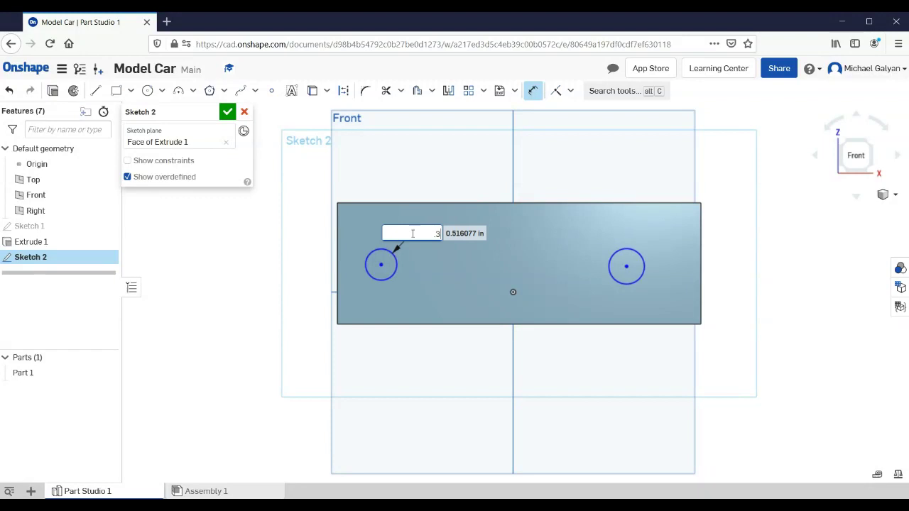
key("Escape")
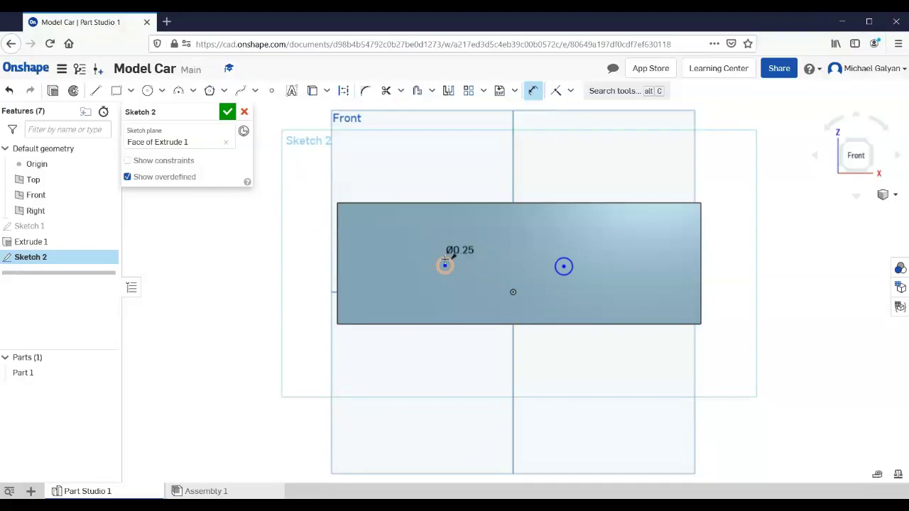
Dimension the left circle's centre 0.75 in from the block's left edge
scroll(445, 264, "down", 1)
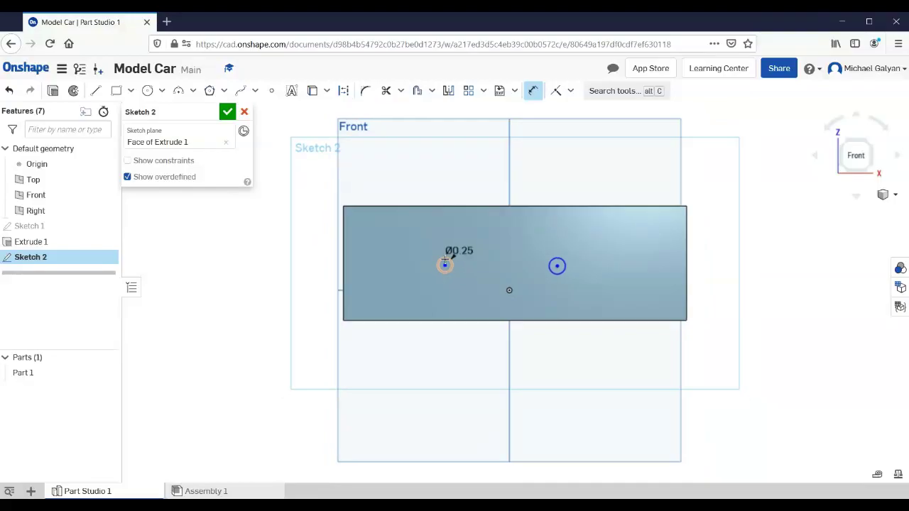
scroll(445, 261, "up", 3)
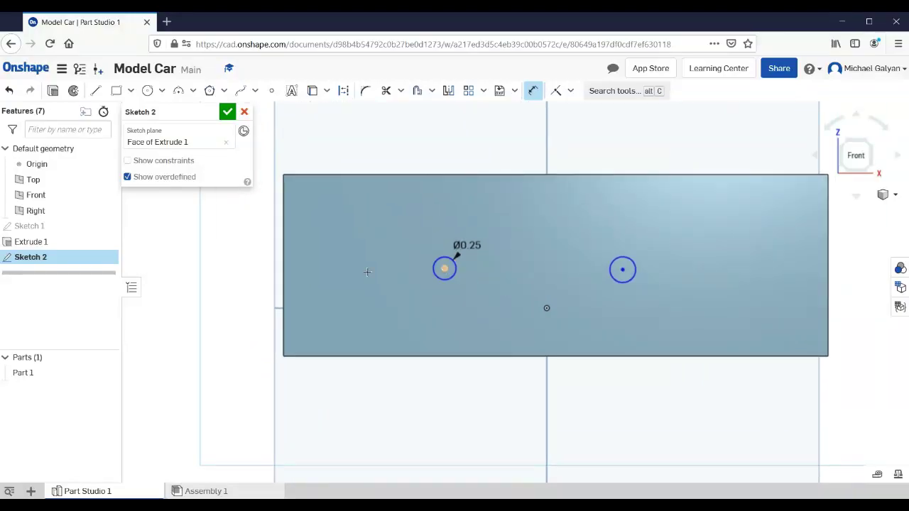
left_click(283, 267)
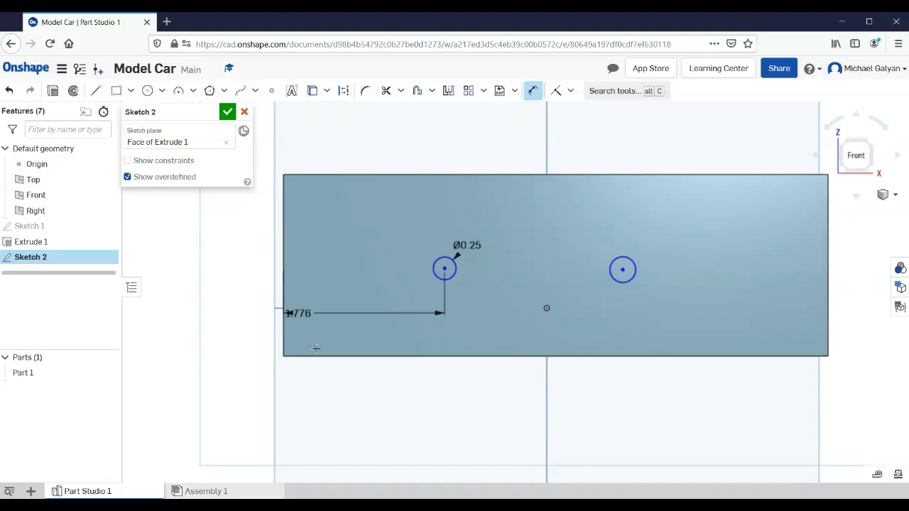
left_click(361, 401)
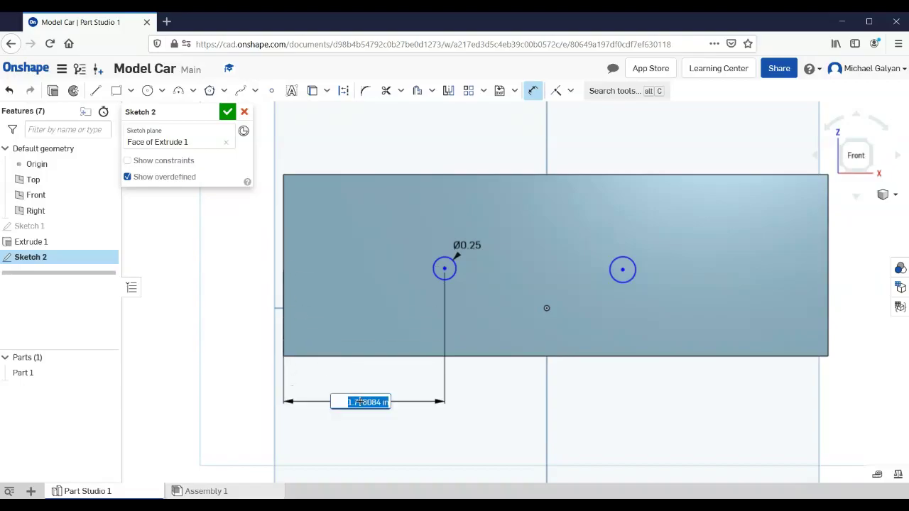
type("0.75")
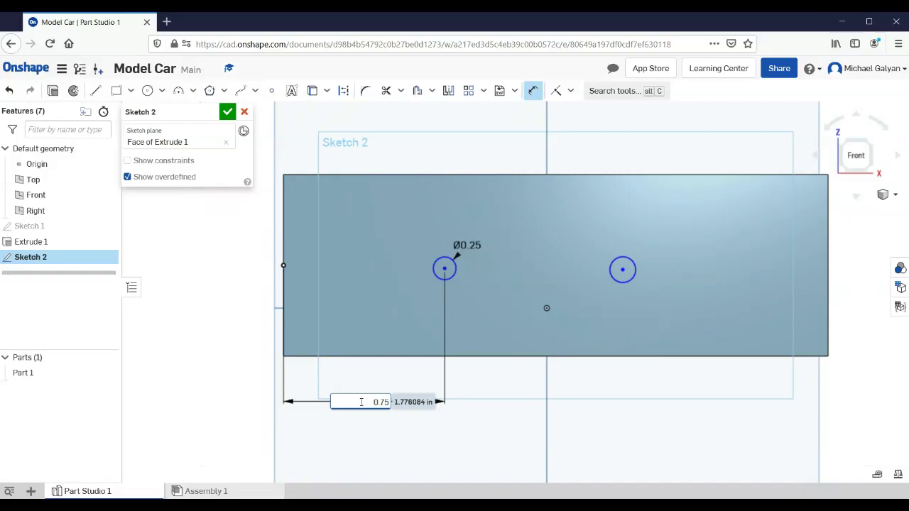
key("Return")
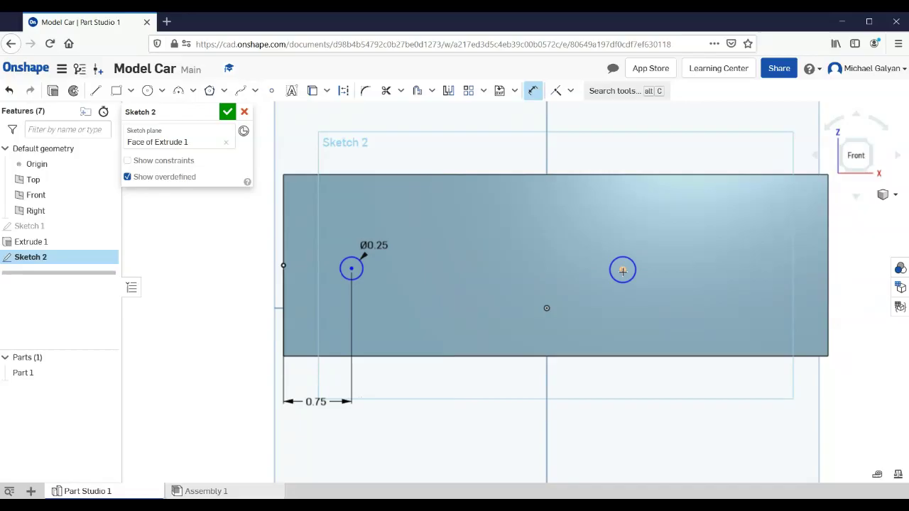
Dimension the right circle's centre 0.75 in from the block's right edge
left_click(829, 279)
left_click(741, 400)
type("0.75")
key("Return")
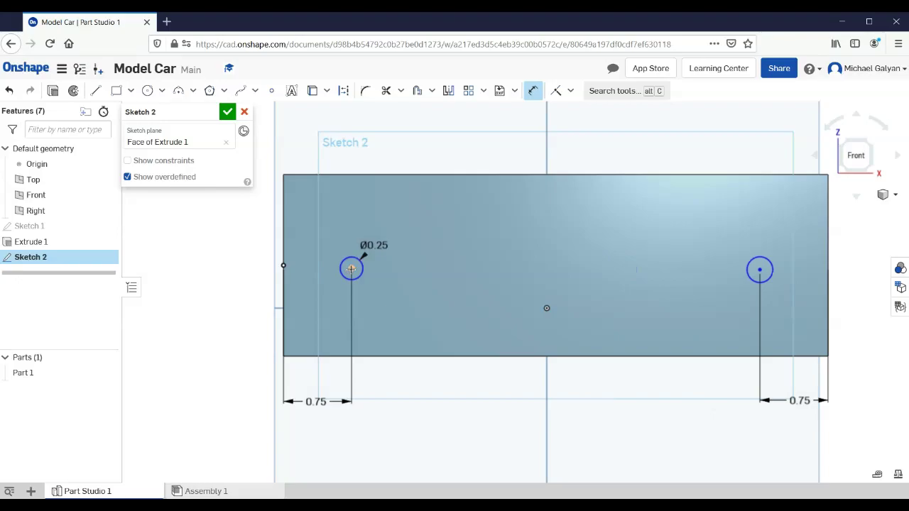
Dimension the left circle's centre 1 in below the block's top edge
left_click(360, 175)
left_click(247, 213)
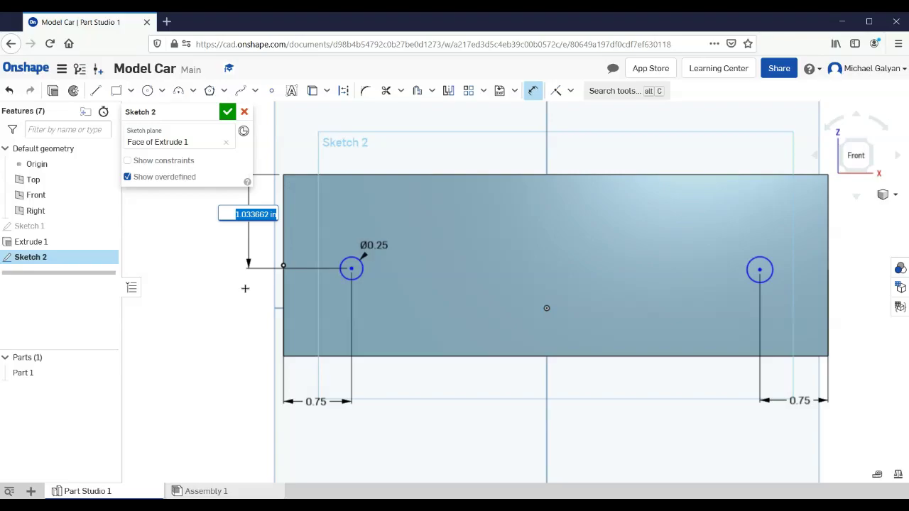
type("1")
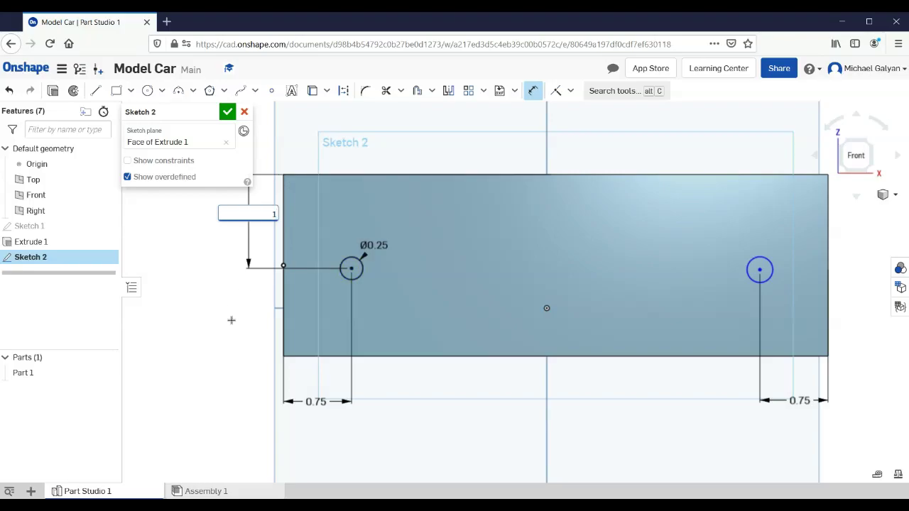
key("Return")
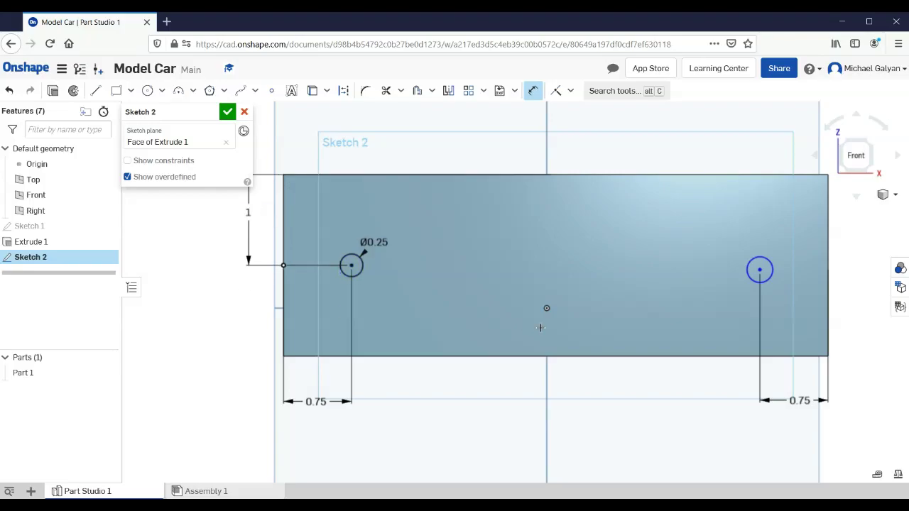
Dimension the right circle's centre 1 in below the block's top edge and finish the sketch
left_click(757, 270)
left_click(758, 175)
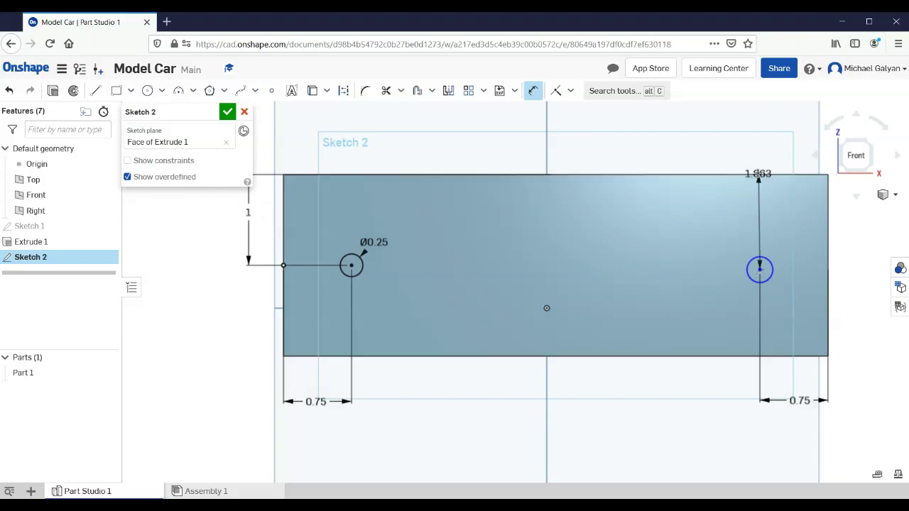
left_click(856, 250)
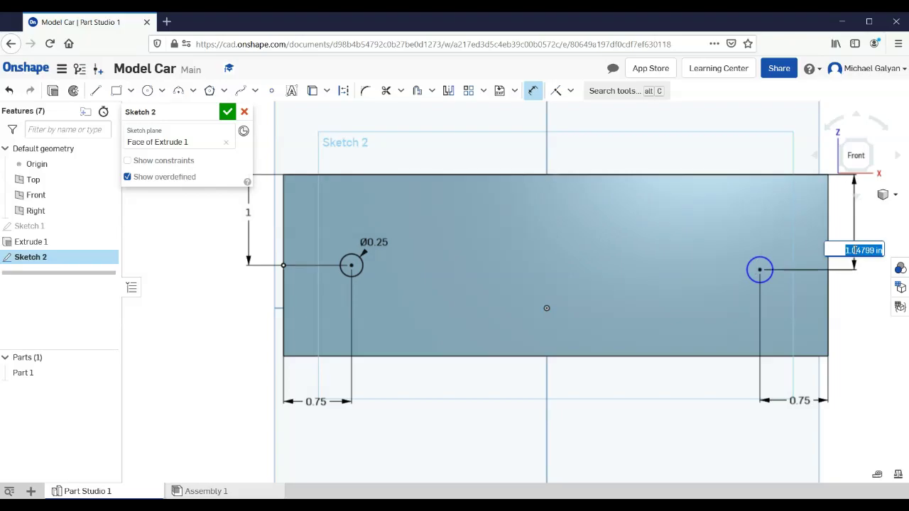
type("1")
key("Return")
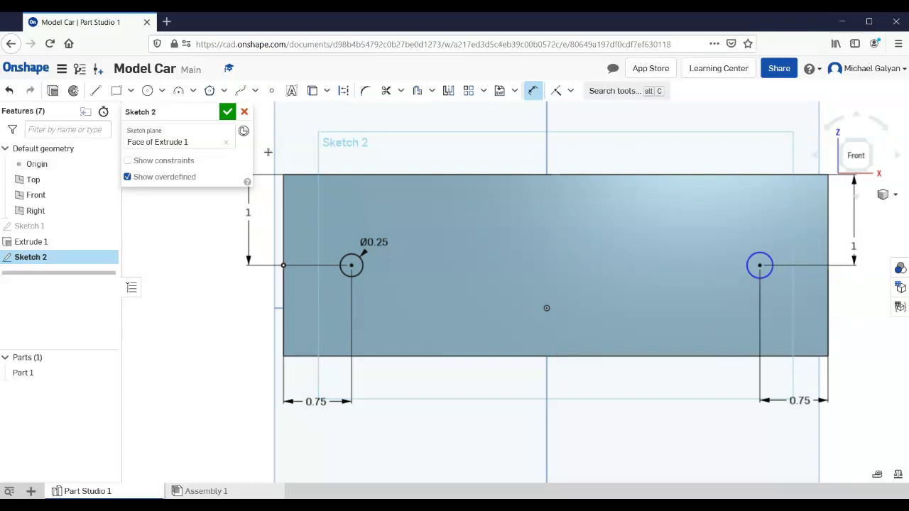
left_click(227, 114)
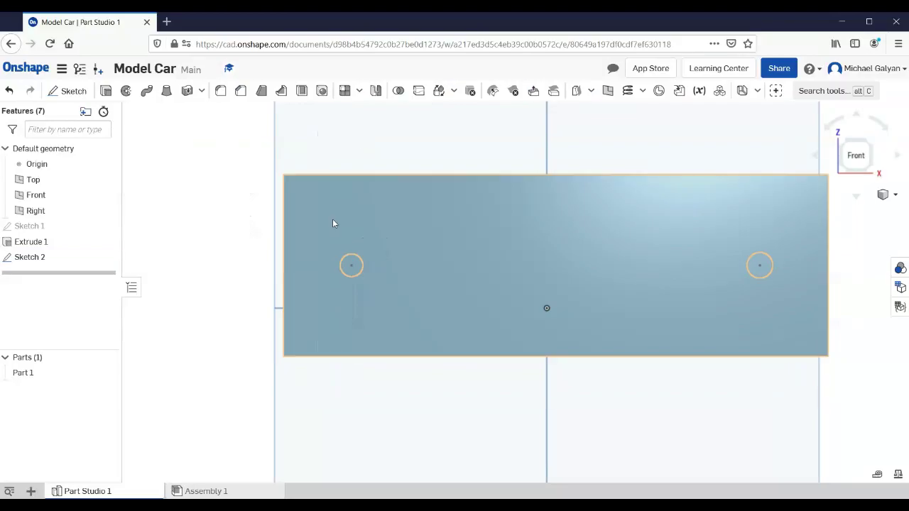
Try to extrude the two circles through all in the opposite direction as added material, and undo the extrusion
left_click(107, 92)
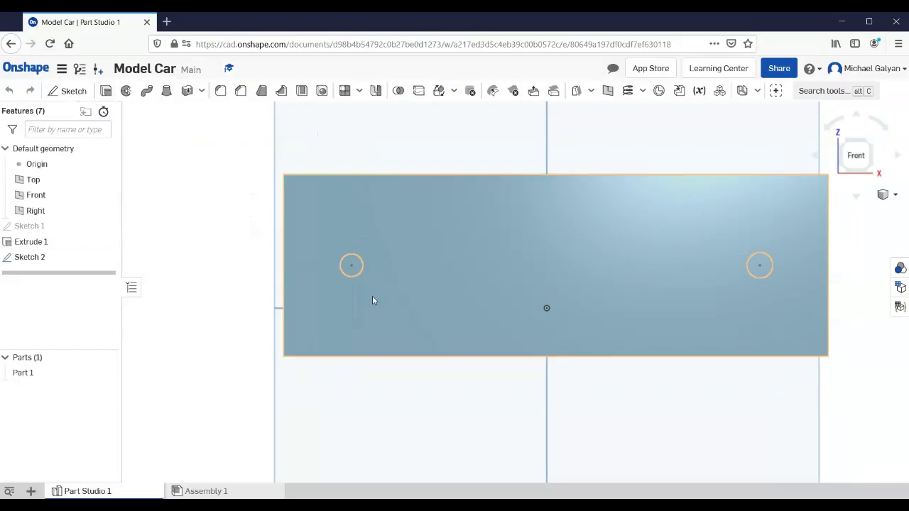
left_click(760, 270)
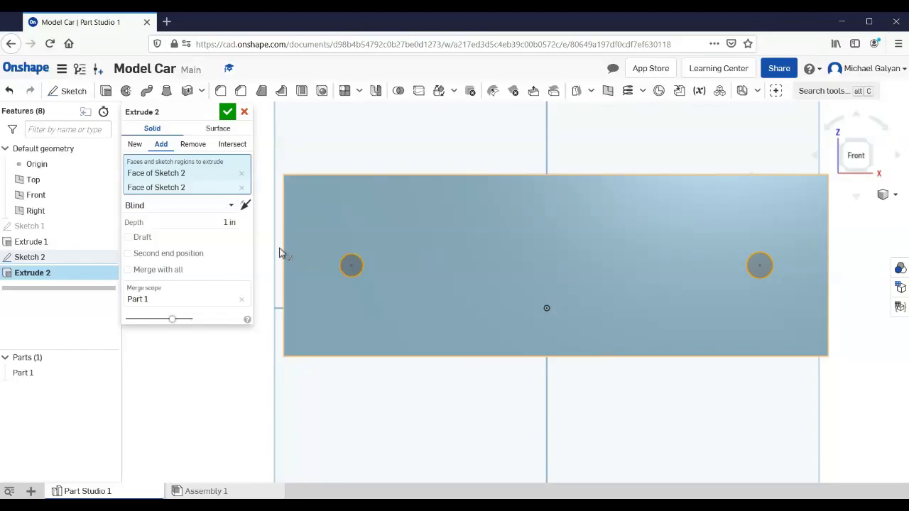
left_click(234, 206)
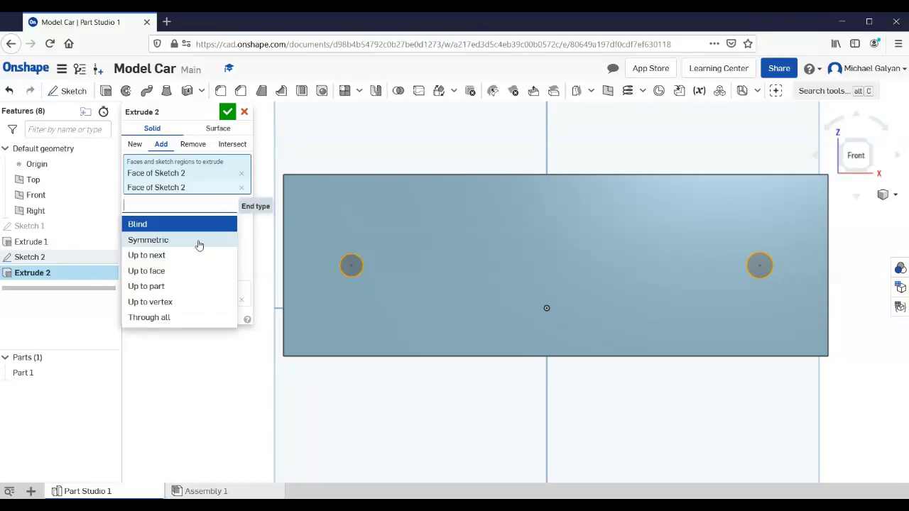
left_click(178, 317)
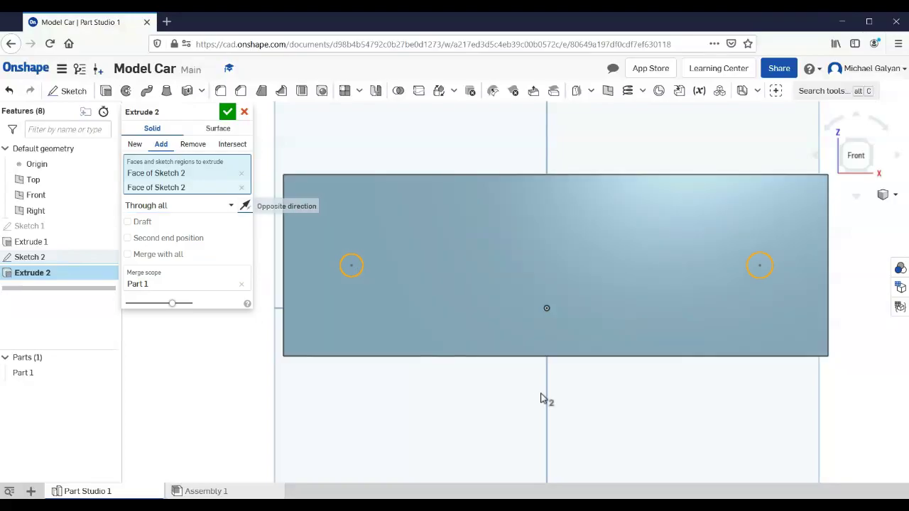
right_click_drag(568, 422, 551, 422)
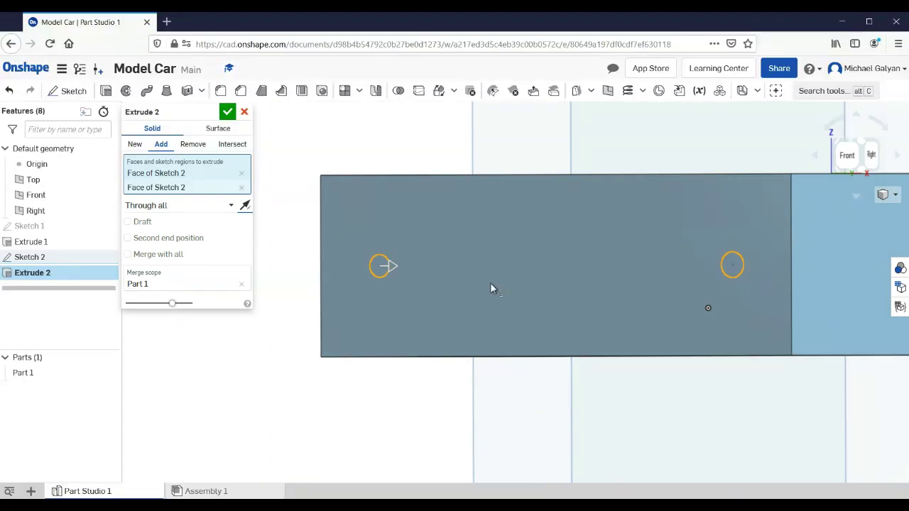
left_click(392, 279)
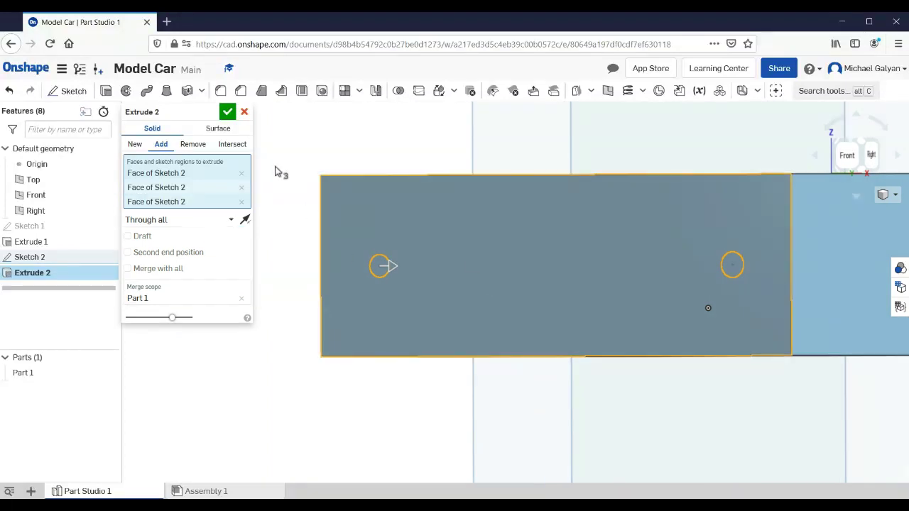
left_click(227, 113)
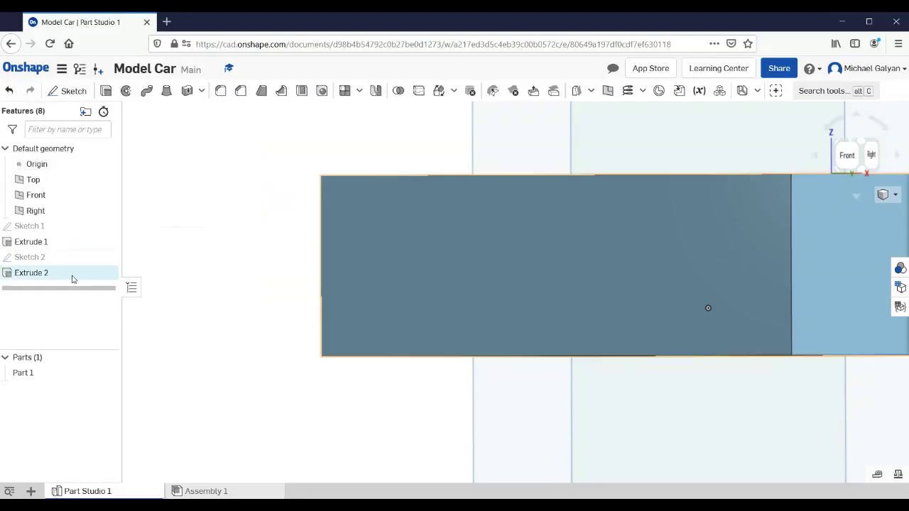
left_click(9, 91)
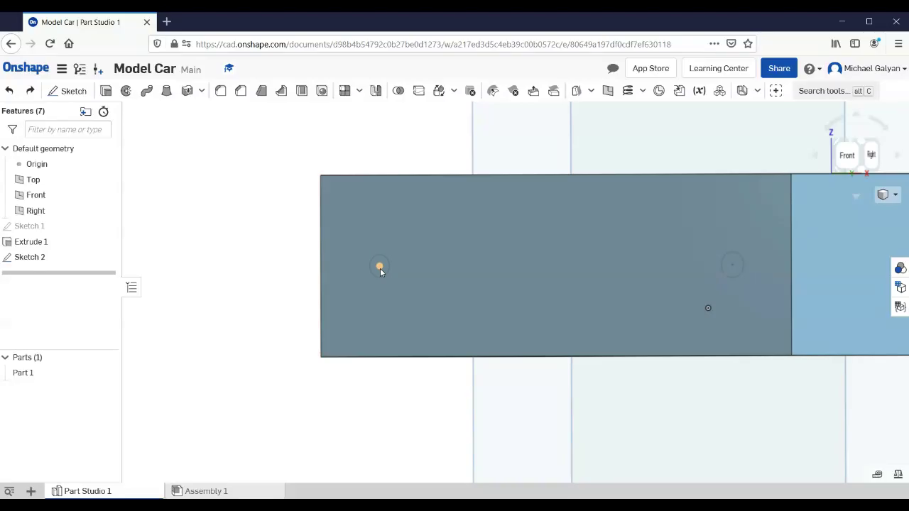
left_click(106, 90)
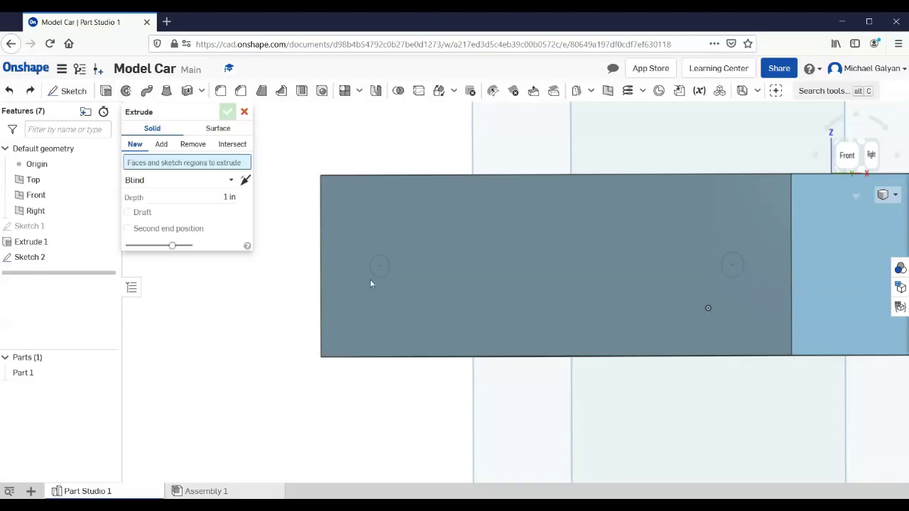
left_click(381, 269)
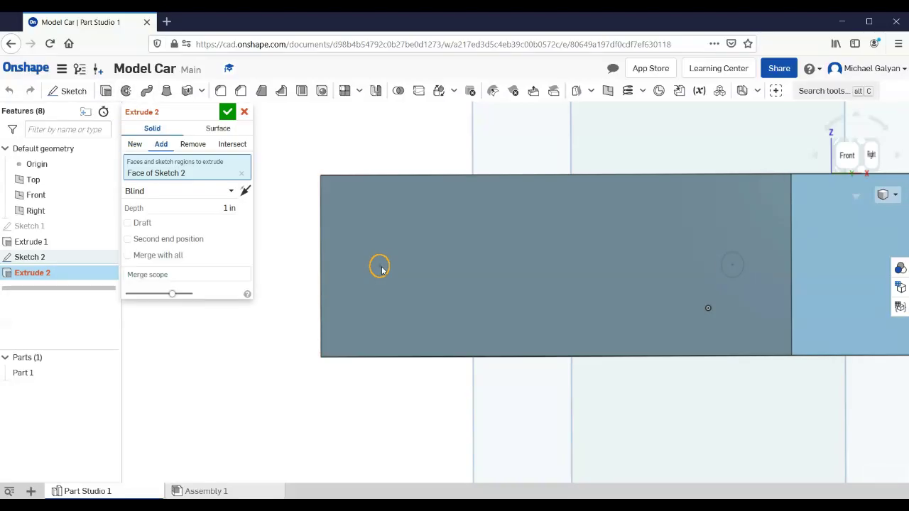
left_click(732, 274)
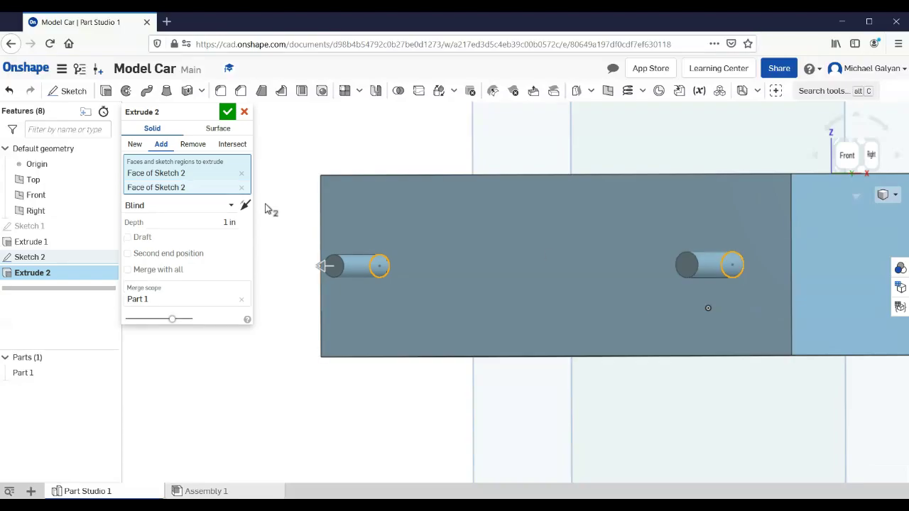
left_click(231, 206)
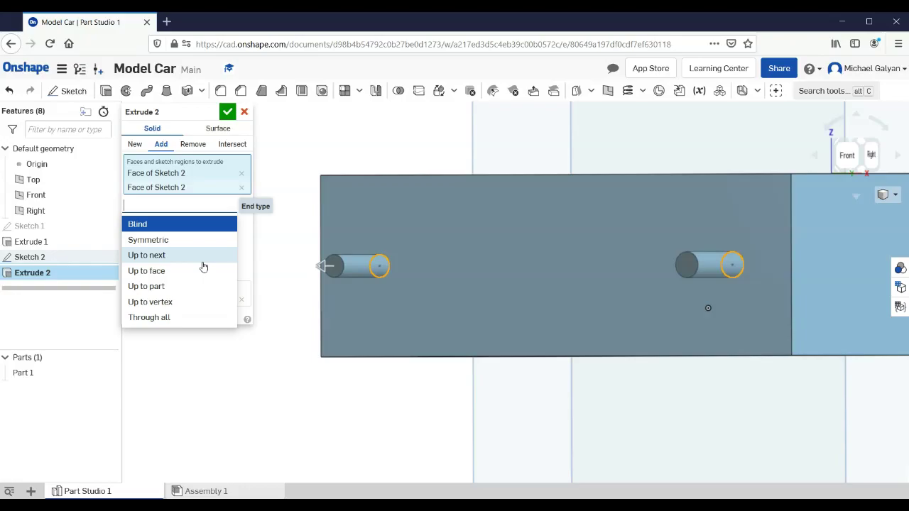
left_click(192, 317)
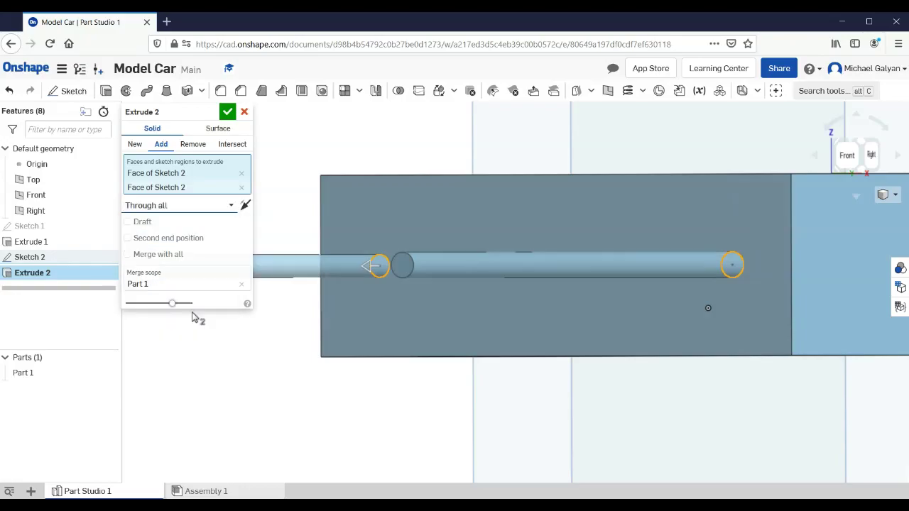
left_click(246, 206)
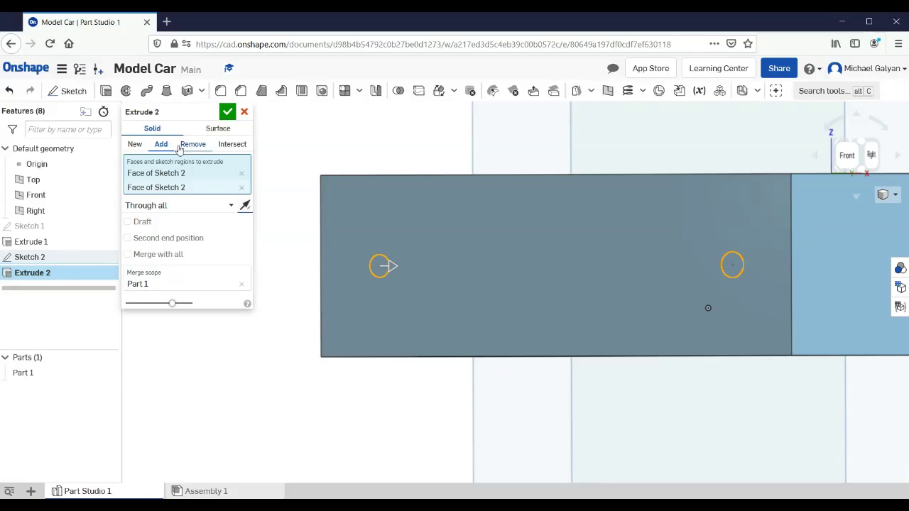
left_click(244, 112)
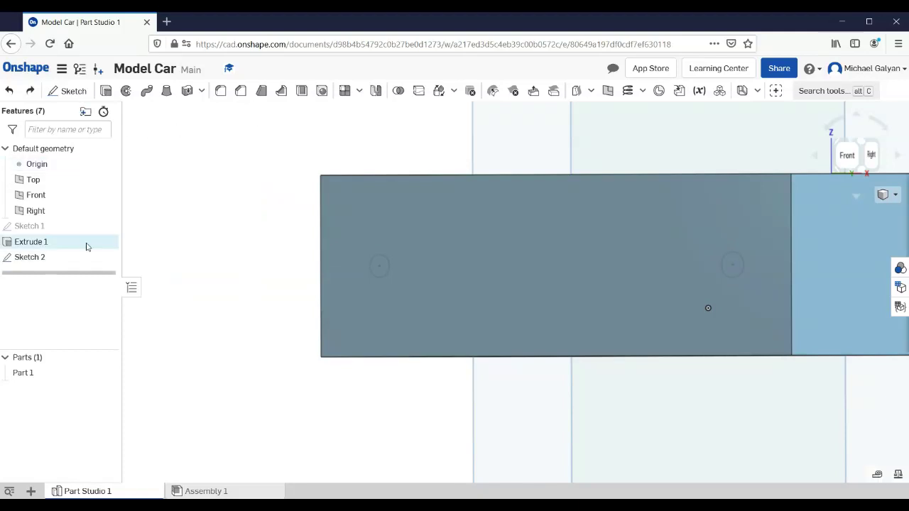
Extrude both circles as a Remove with the Through all end type, directed into the block, to cut the two holes
left_click(105, 91)
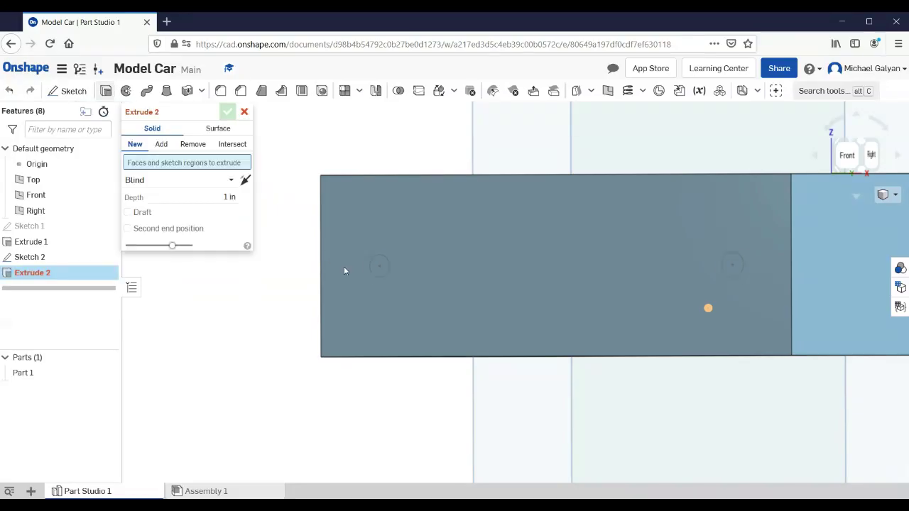
left_click(378, 266)
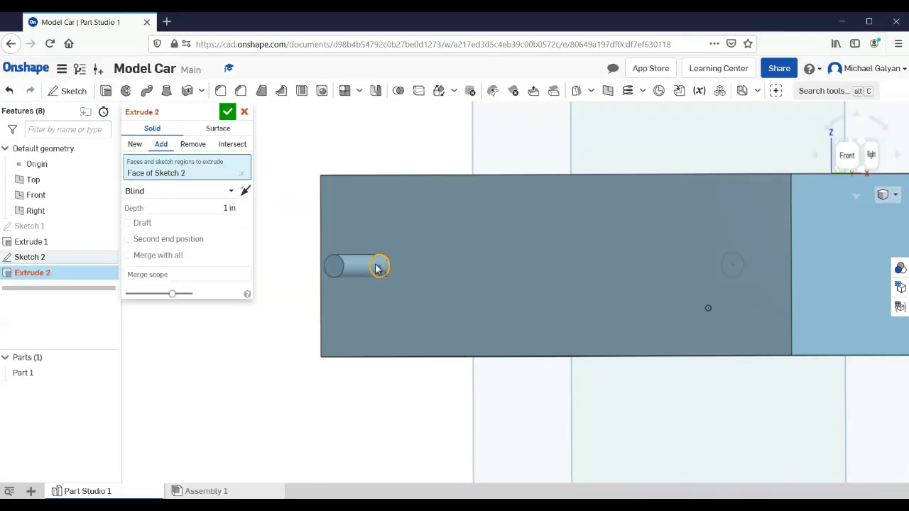
left_click(732, 265)
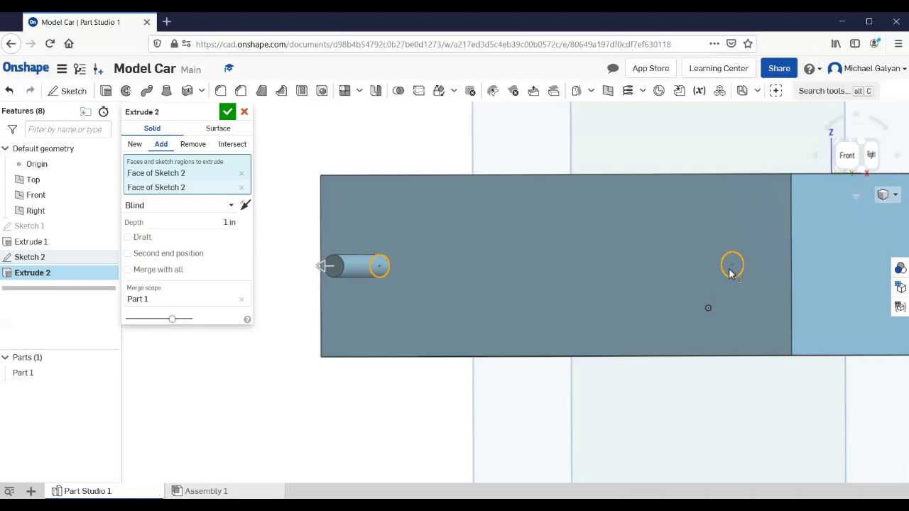
left_click(230, 207)
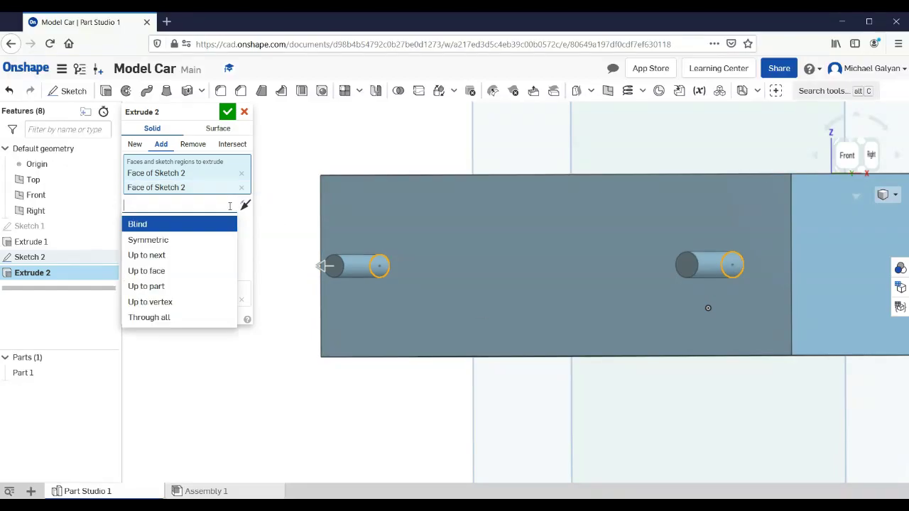
left_click(182, 316)
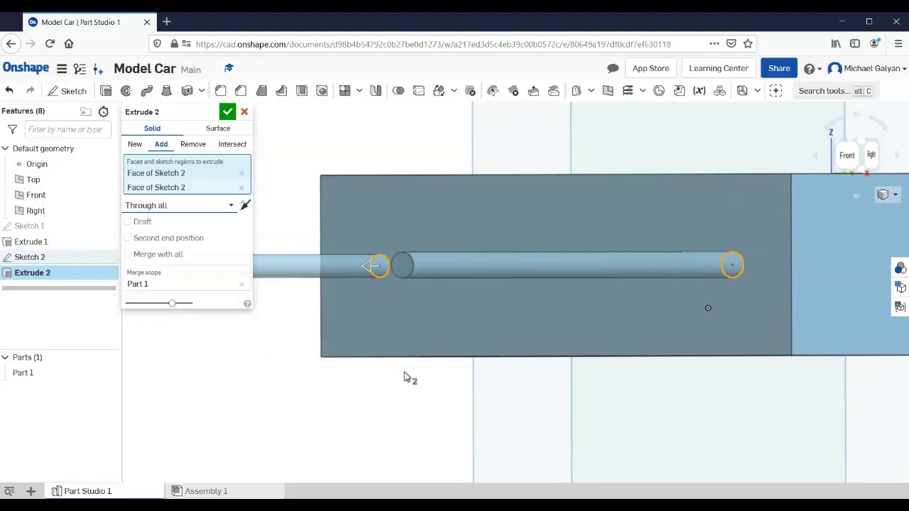
key("shift+7")
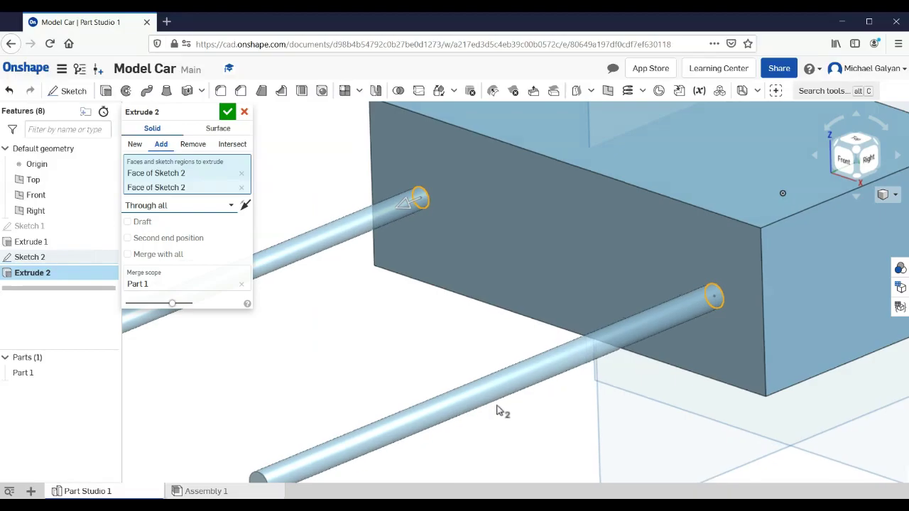
key("Up")
key("Up")
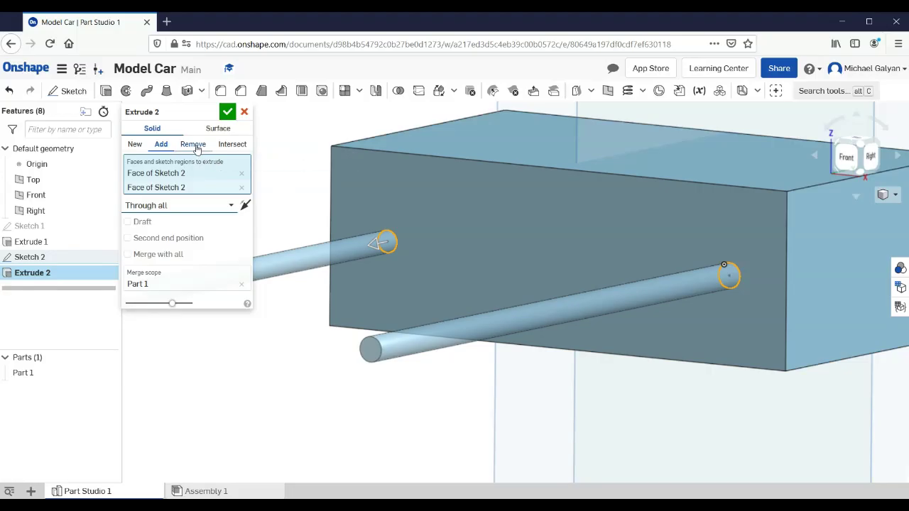
left_click(246, 205)
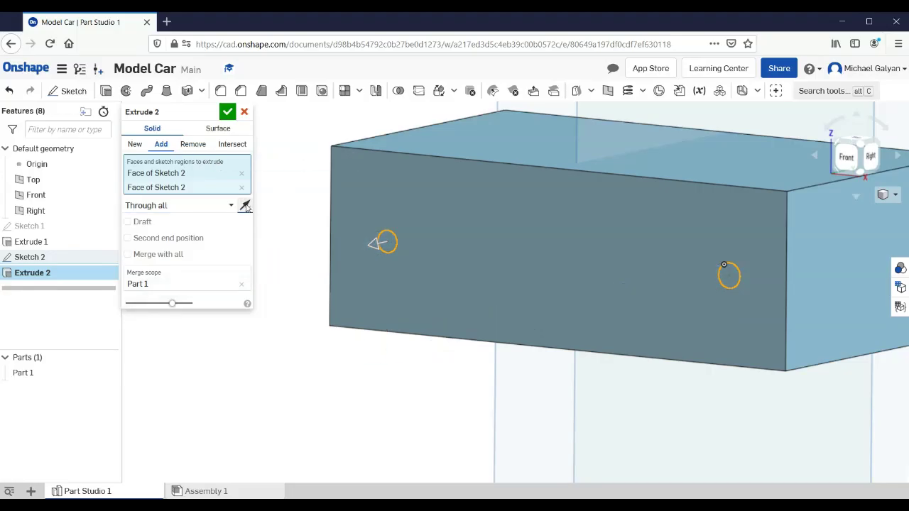
left_click(195, 146)
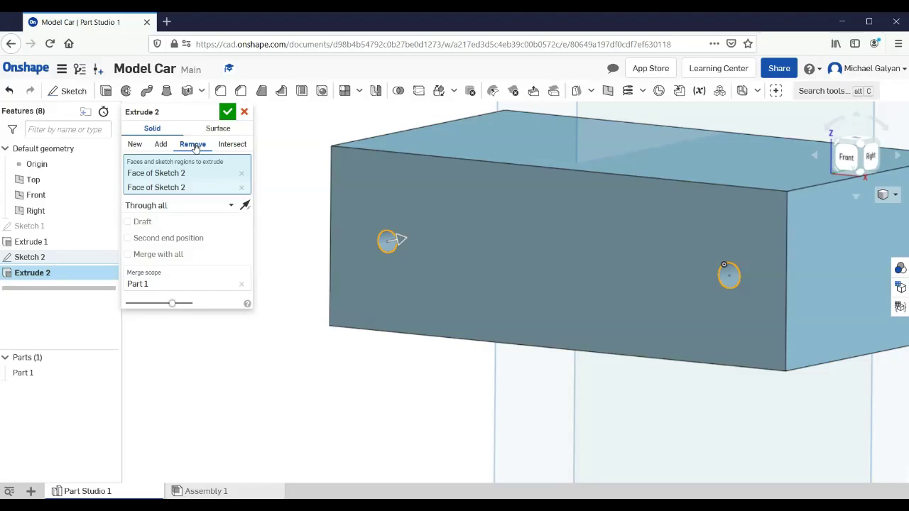
left_click(227, 112)
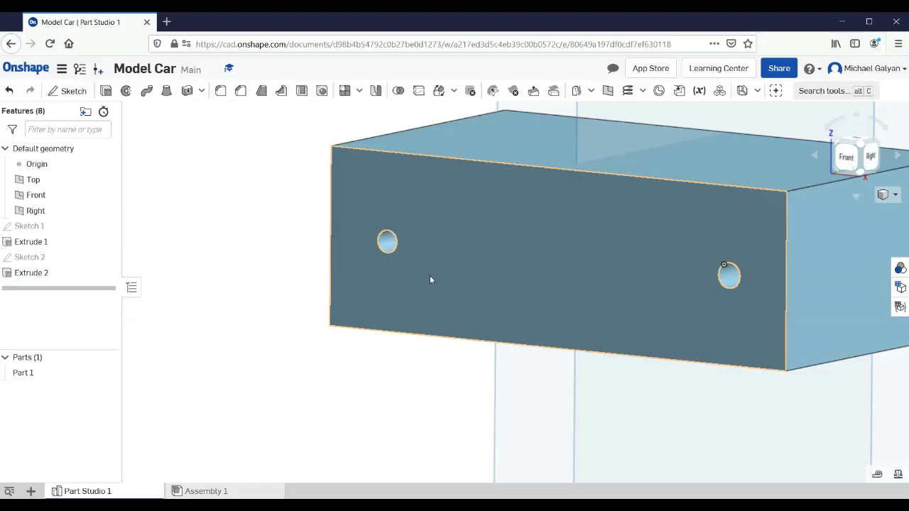
Examine the two holes through the block from several viewing angles
key("shift+1")
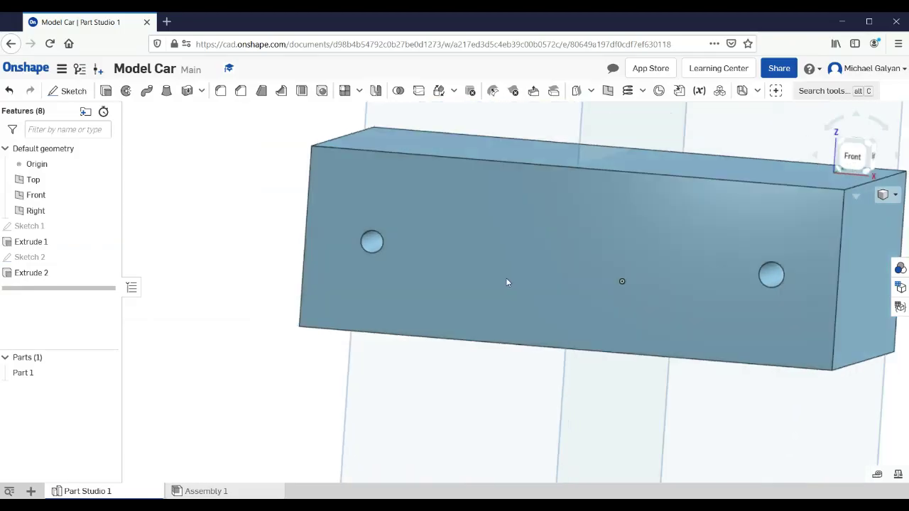
key("Up")
key("Up")
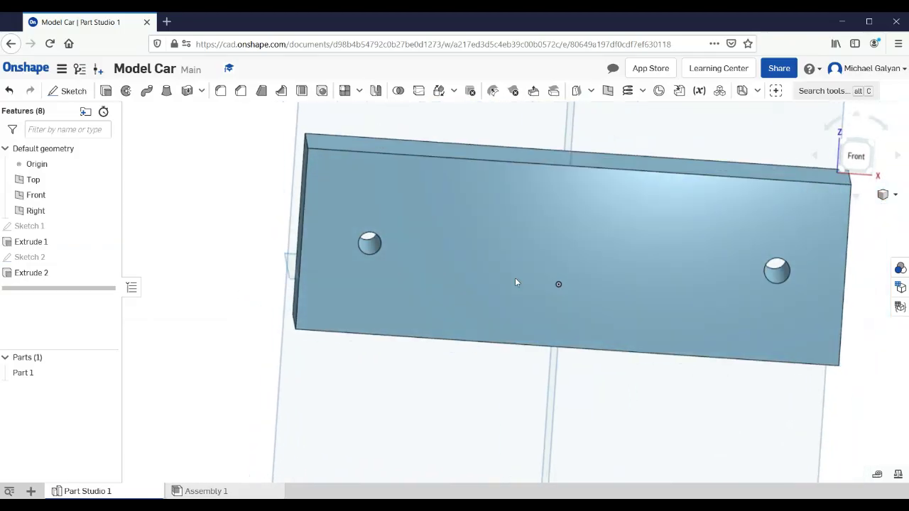
key("Down")
key("Up")
key("Up")
key("Left")
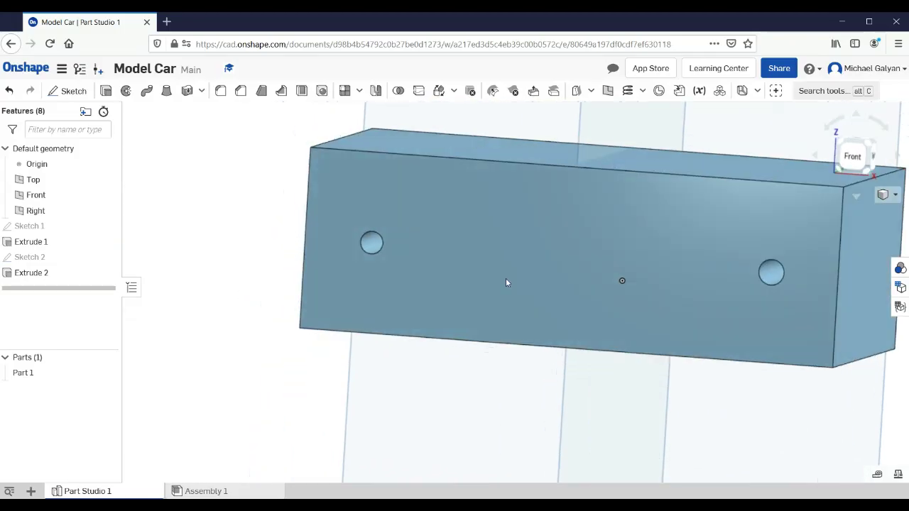
Start a sketch on the block's upper face and draw a circle about 0.47 in in diameter near its middle
left_click(844, 147)
left_click(871, 141)
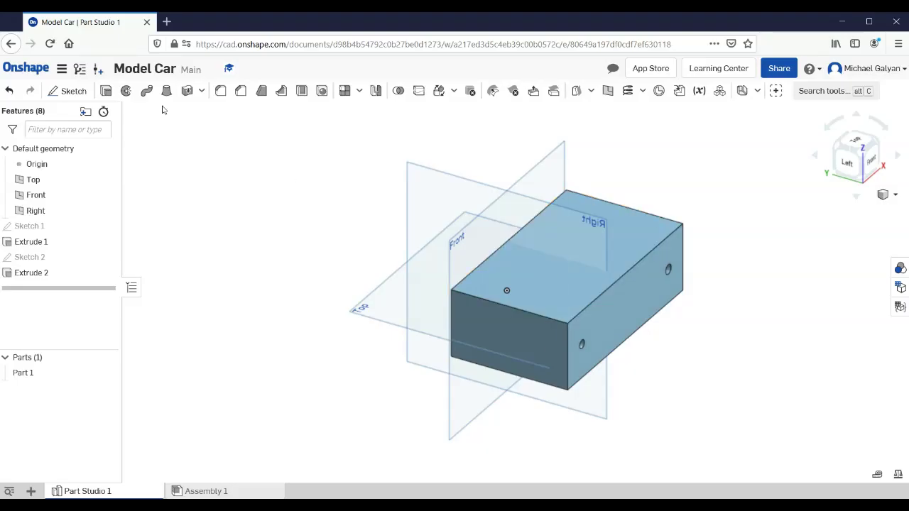
left_click(68, 91)
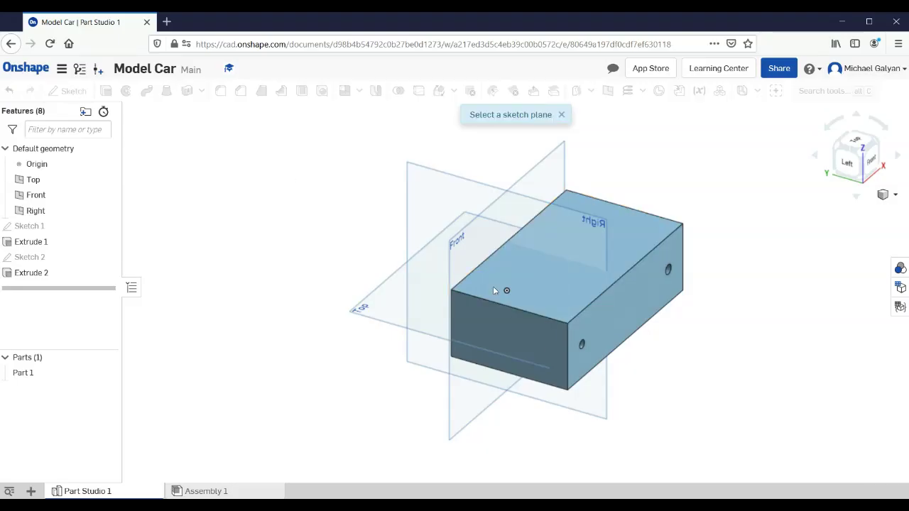
left_click(561, 250)
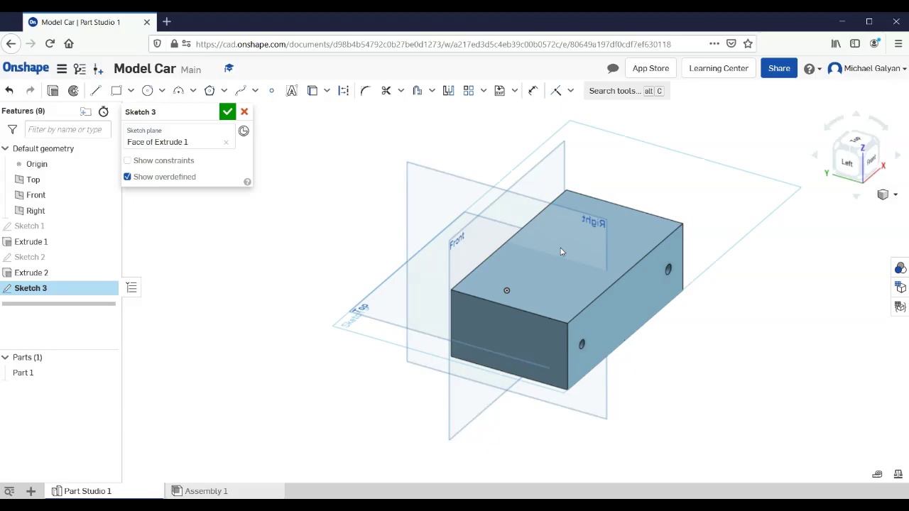
left_click(857, 144)
left_click(147, 90)
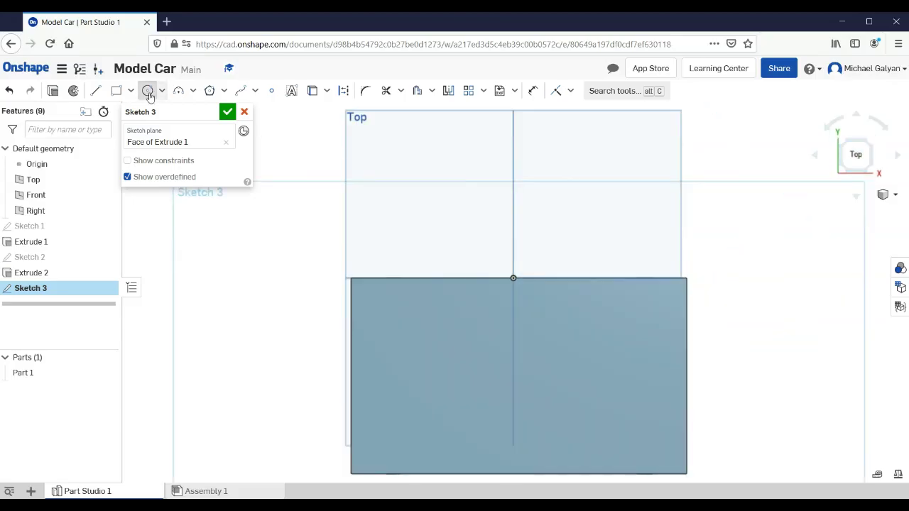
left_click(521, 380)
left_click(533, 385)
Dimension the circle's diameter as 0.25 in
left_click(533, 90)
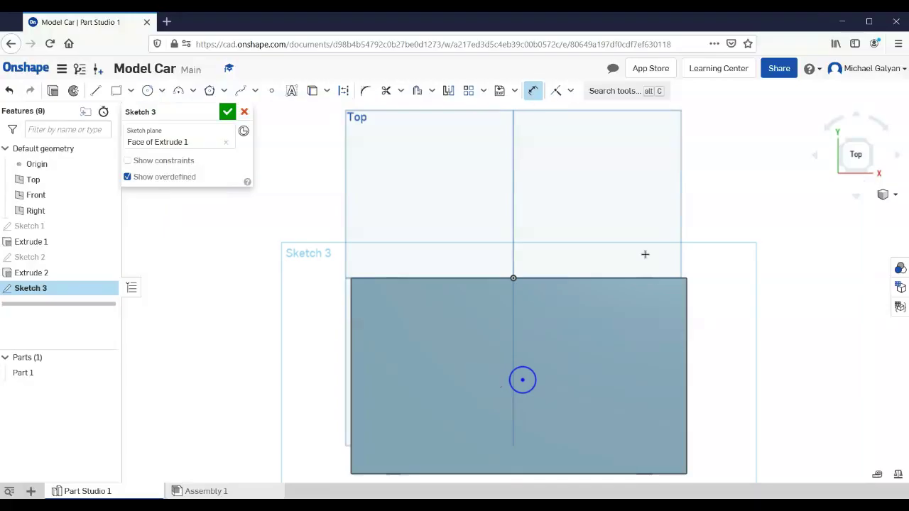
left_click(532, 370)
left_click(542, 350)
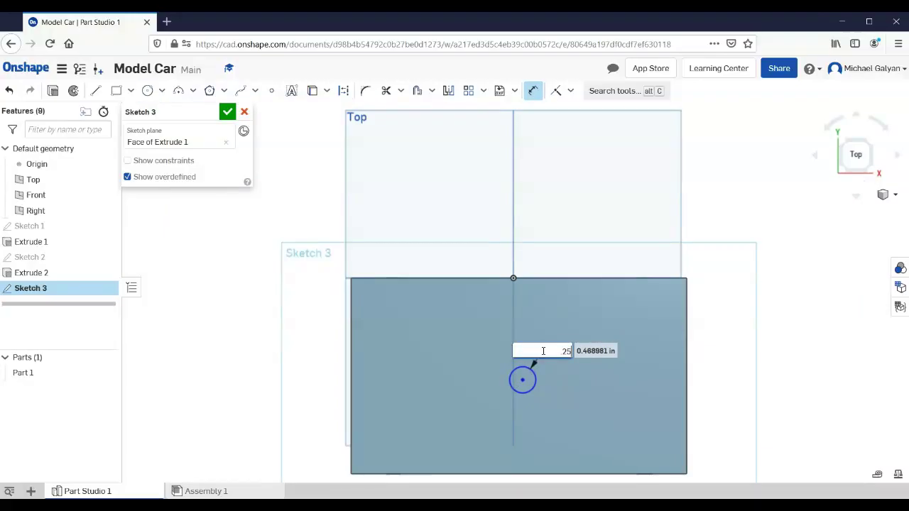
key("Return")
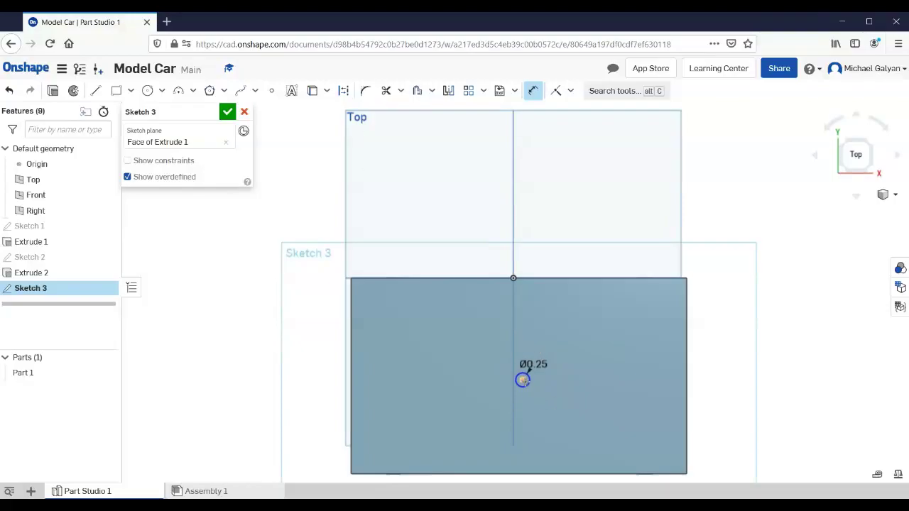
Dimension the circle's centre 1.5 in below the face's upper long edge
left_click(529, 279)
left_click(739, 346)
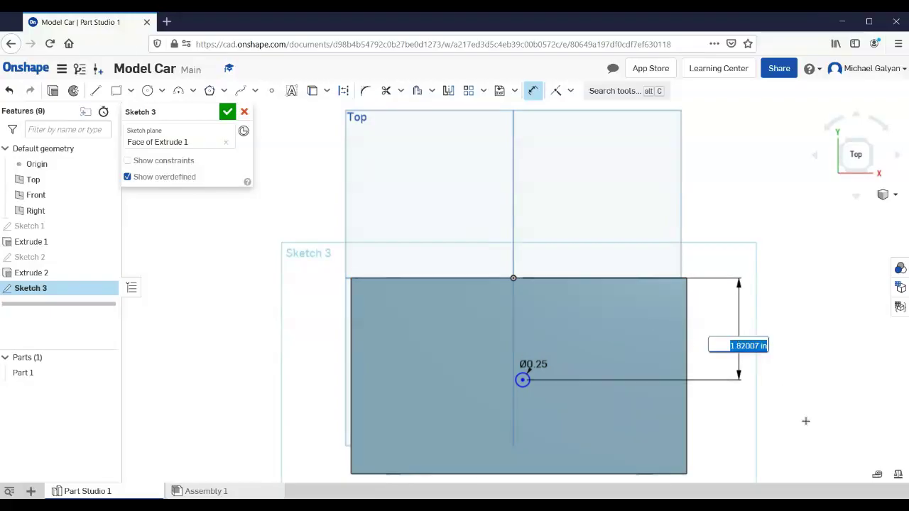
type("1.5")
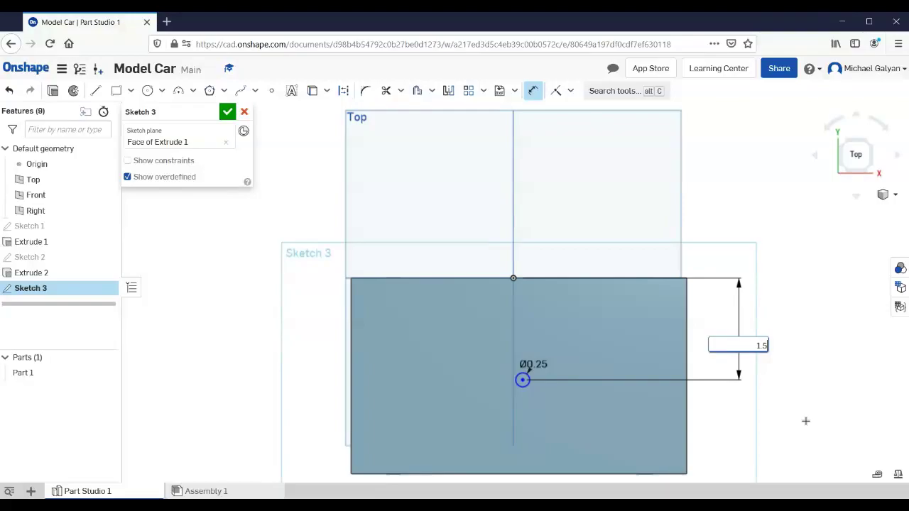
key("Return")
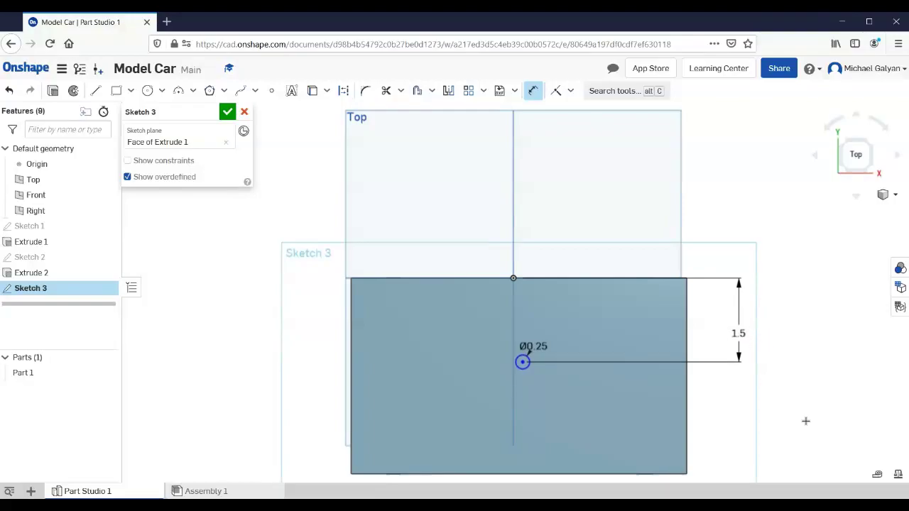
Set the distance between the circle's centre and the upper long edge to 2 in
double_click(738, 338)
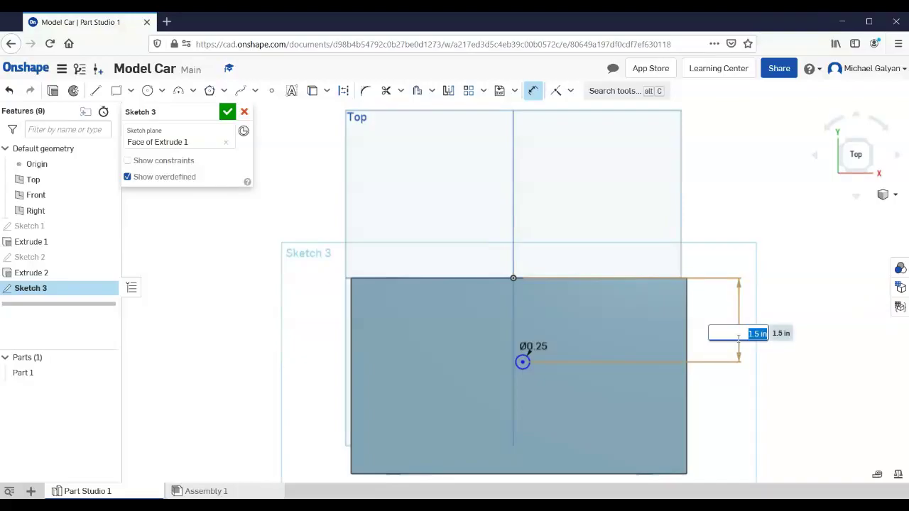
type("1")
key("Return")
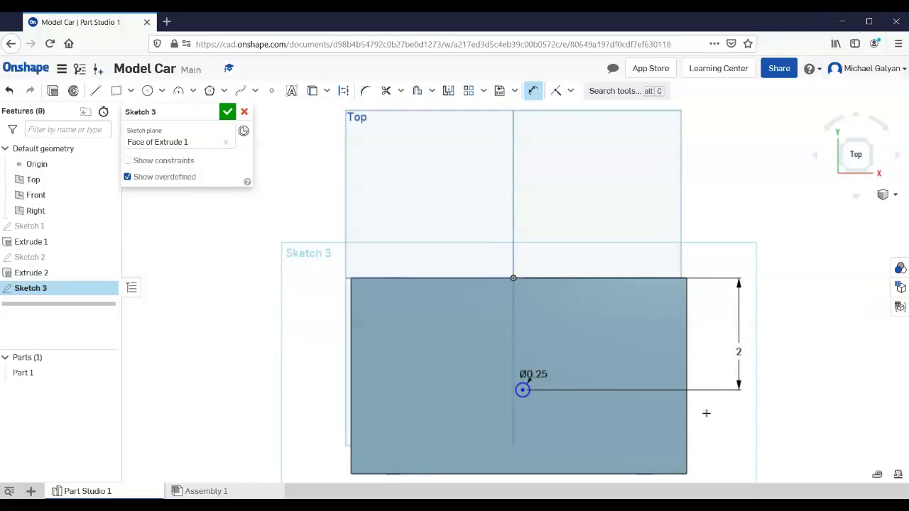
Set the distance between the circle's centre and the upper long edge to 1.75 in
double_click(739, 352)
type("1.75")
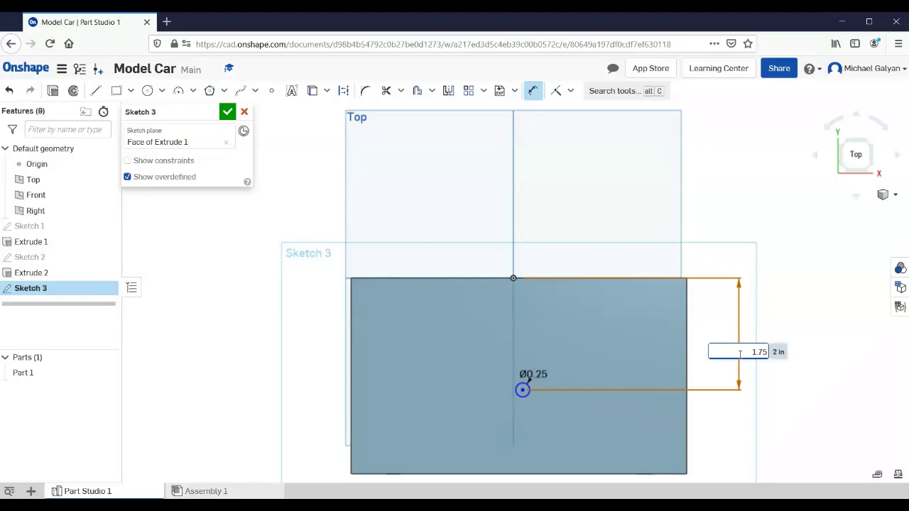
key("Return")
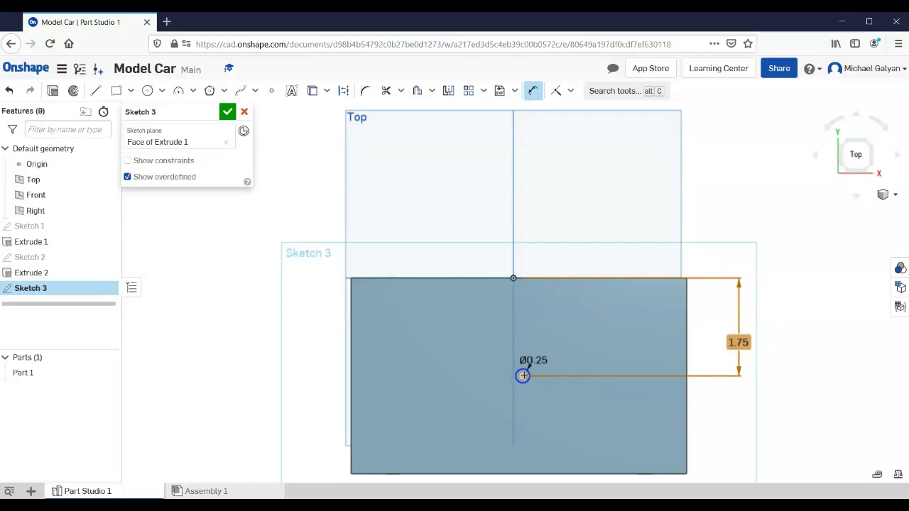
Dimension the circle's centre 3 in from the face's right edge and finish the sketch
left_click(686, 392)
left_click(605, 230)
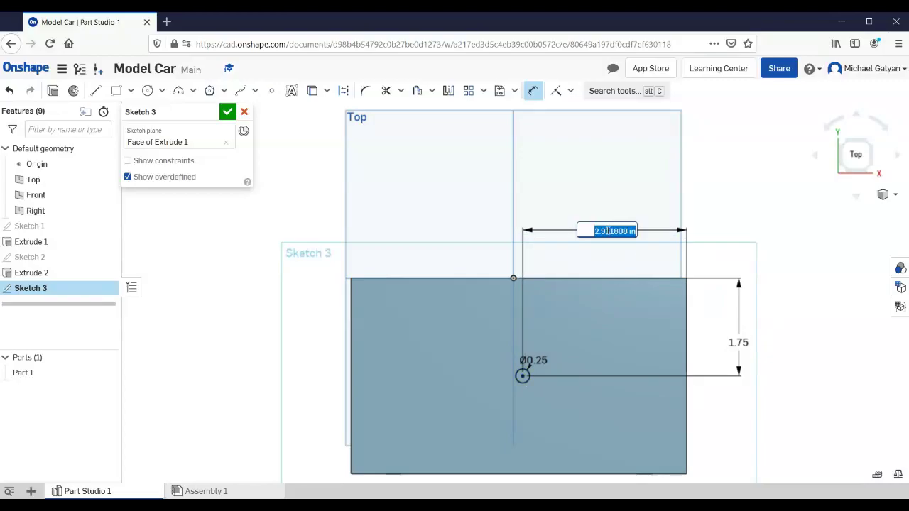
key("Return")
double_click(605, 230)
type("3")
key("Return")
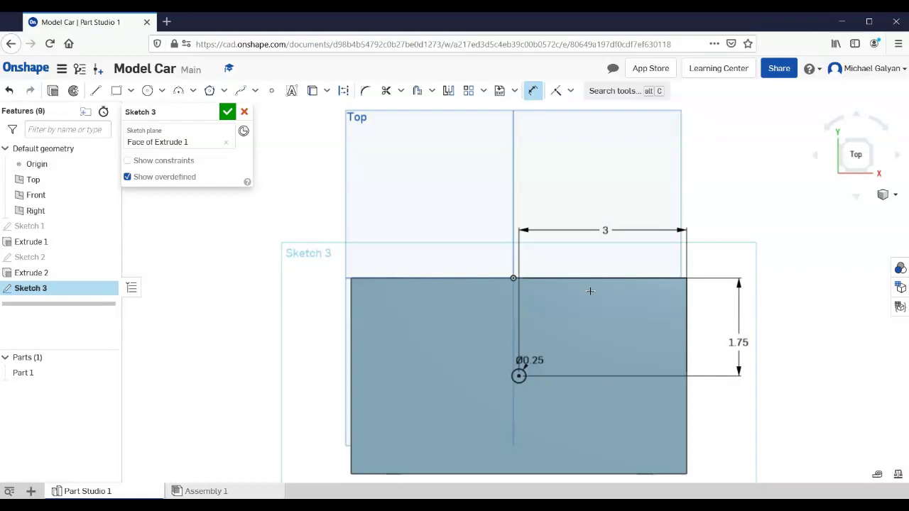
left_click(228, 112)
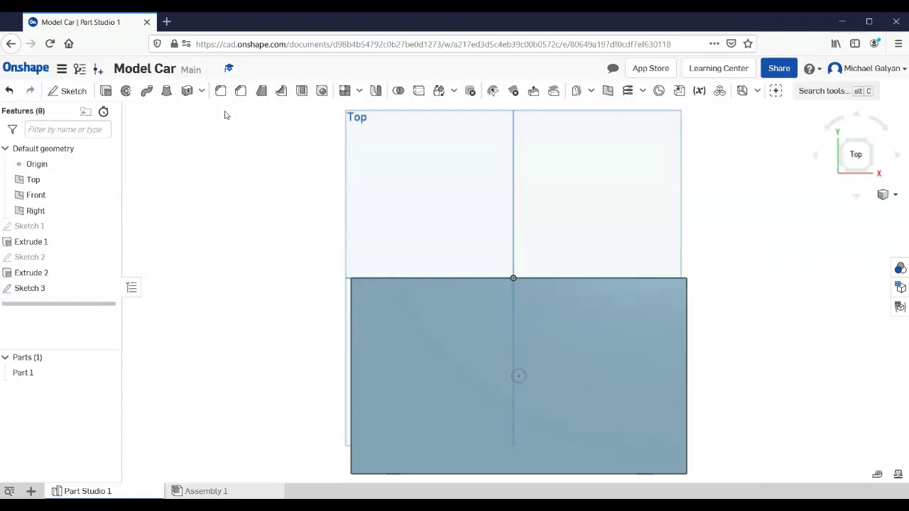
Extrude the 0.25 in circle as a Remove with the Through all end type to cut a vertical hole through the block
left_click(106, 91)
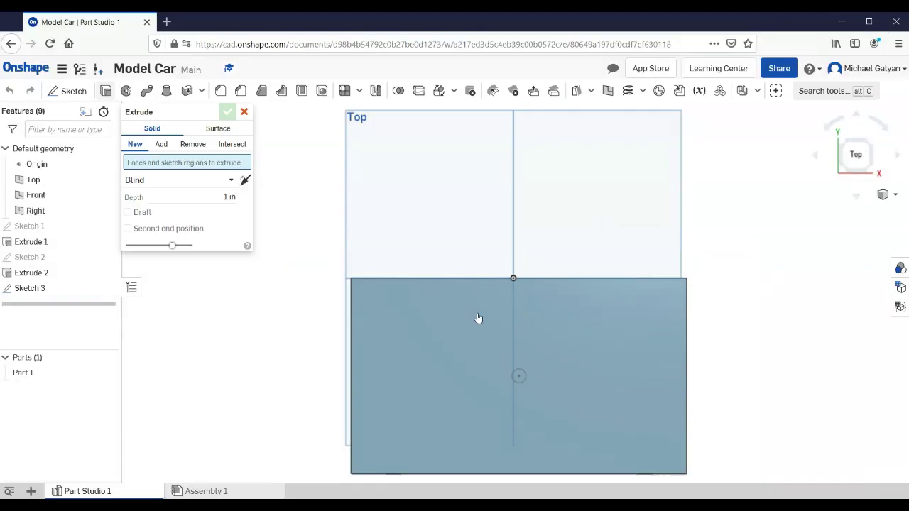
left_click(521, 378)
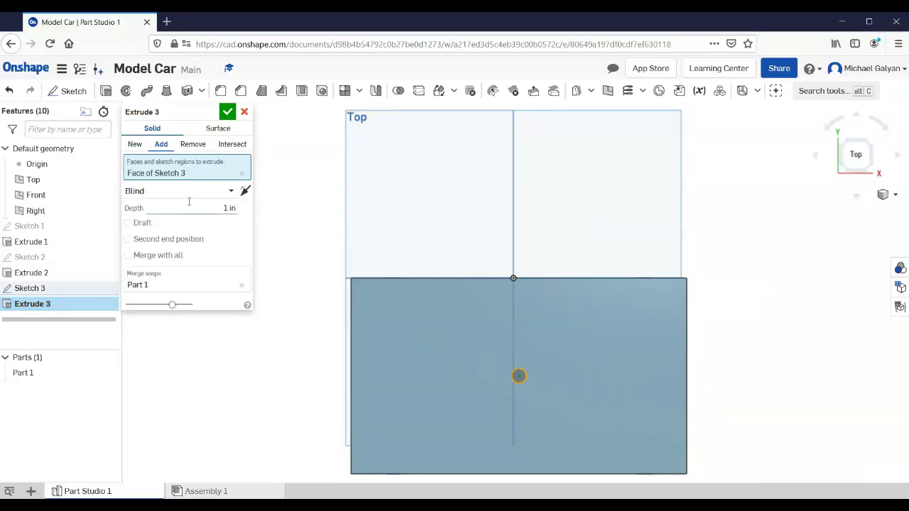
left_click(231, 194)
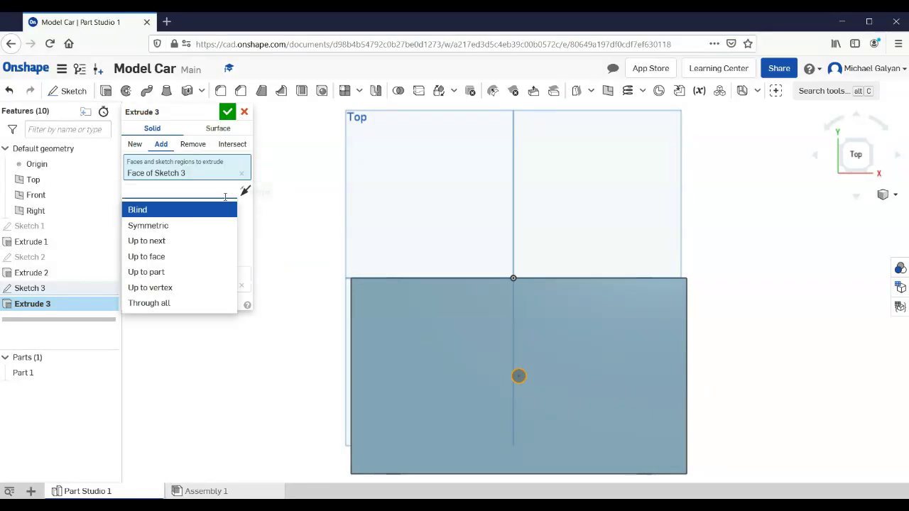
left_click(189, 302)
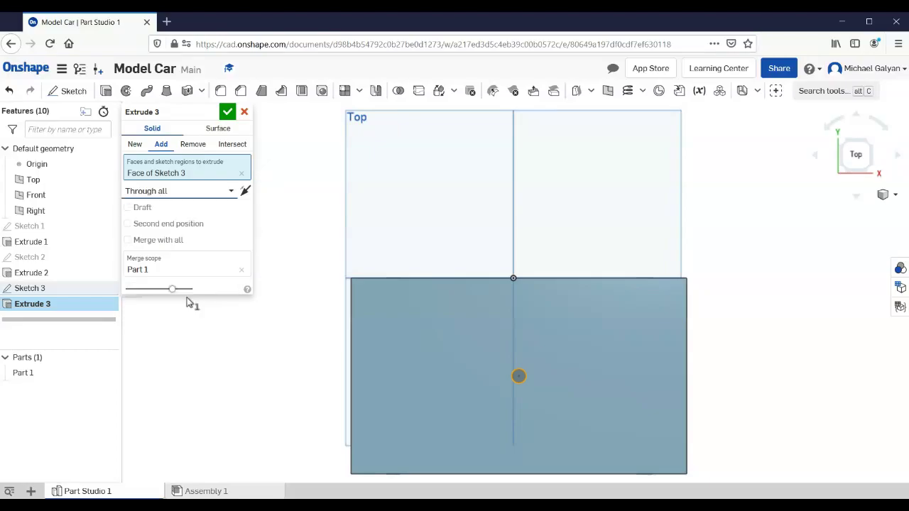
left_click(193, 144)
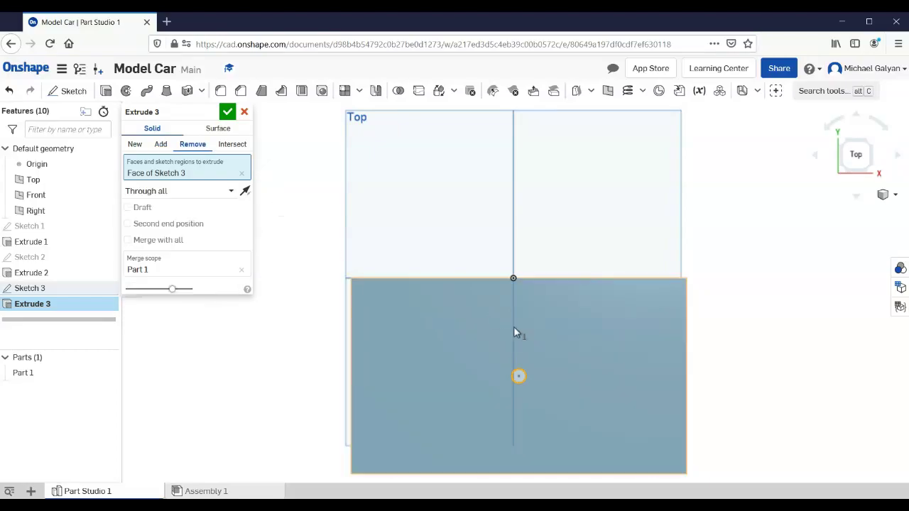
left_click(228, 113)
right_click_drag(735, 398, 738, 314)
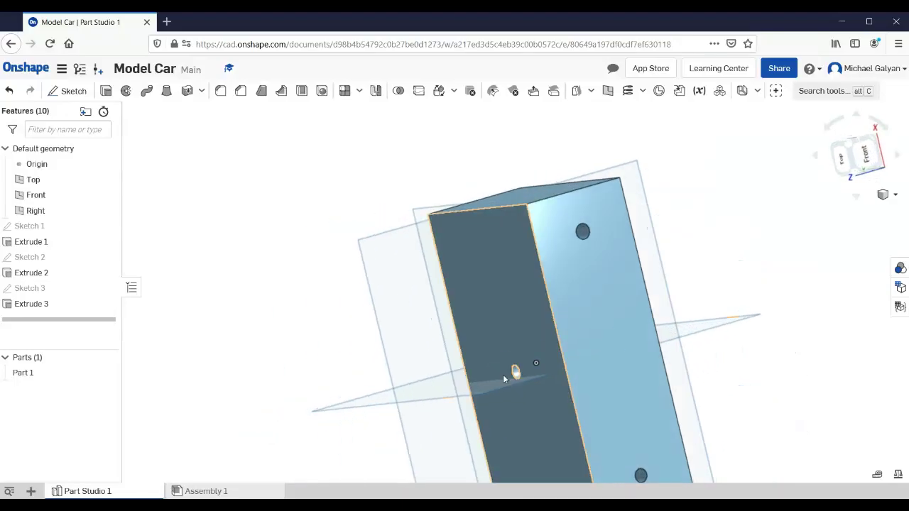
left_click(833, 148)
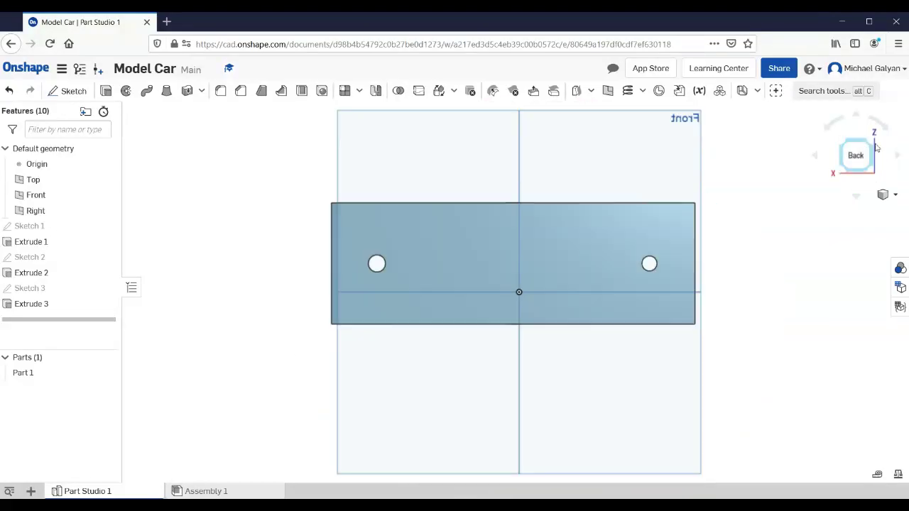
left_click(868, 144)
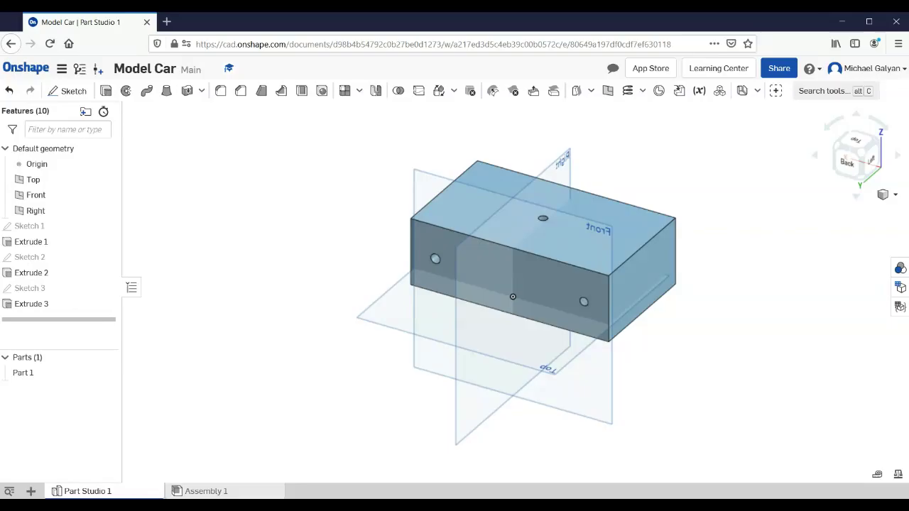
Create a second Part Studio in the document, look back at the first one, and return to the new one
left_click(31, 491)
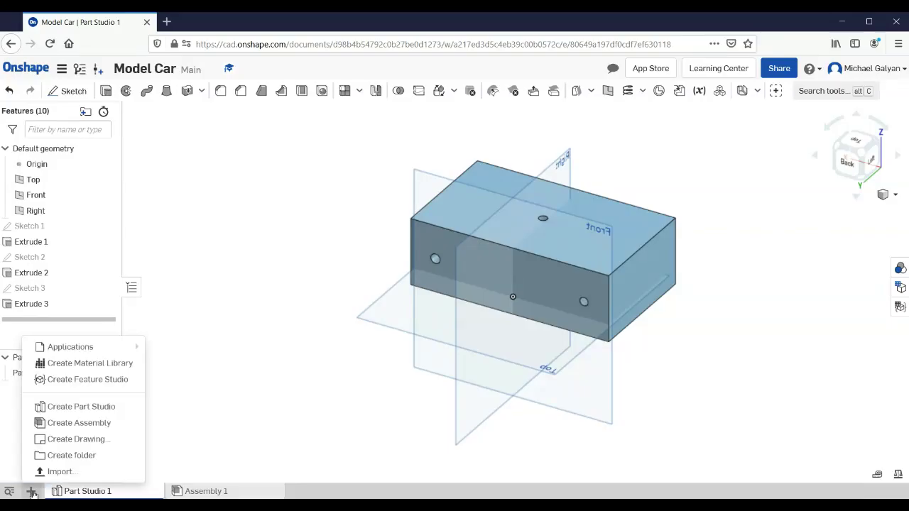
left_click(72, 410)
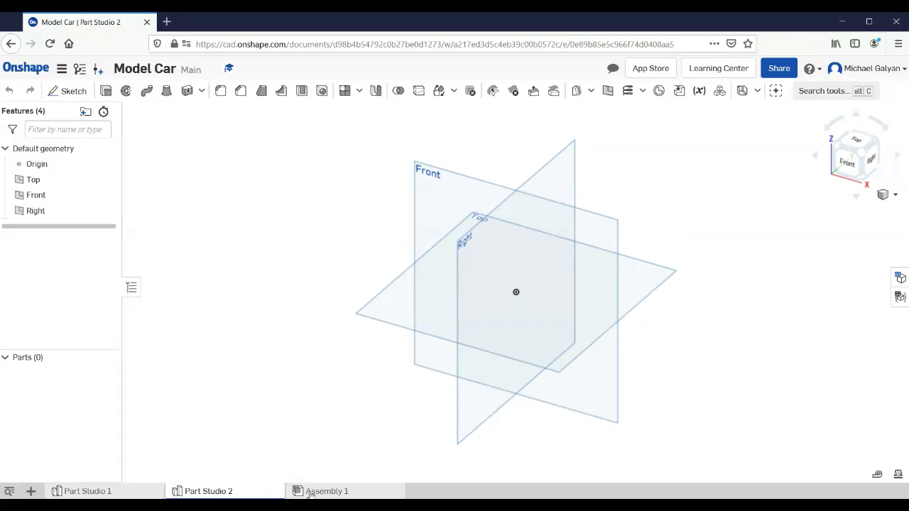
left_click(128, 493)
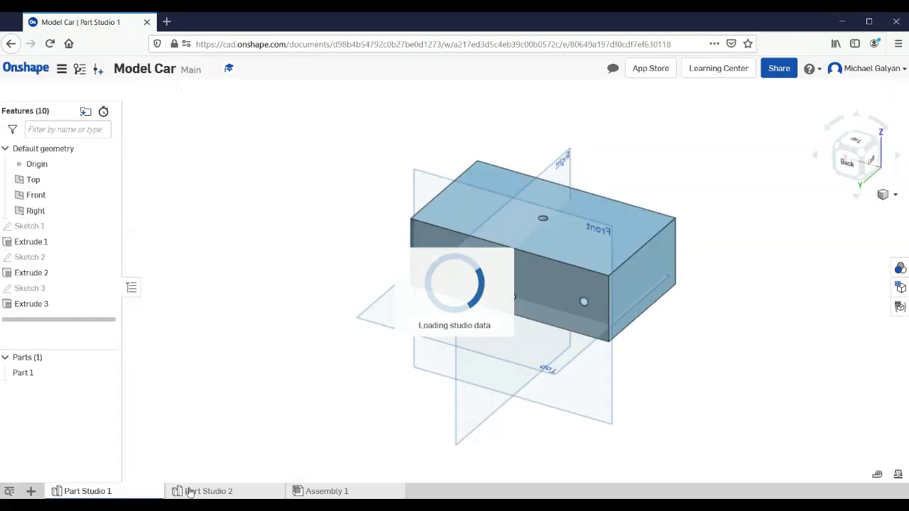
left_click(199, 493)
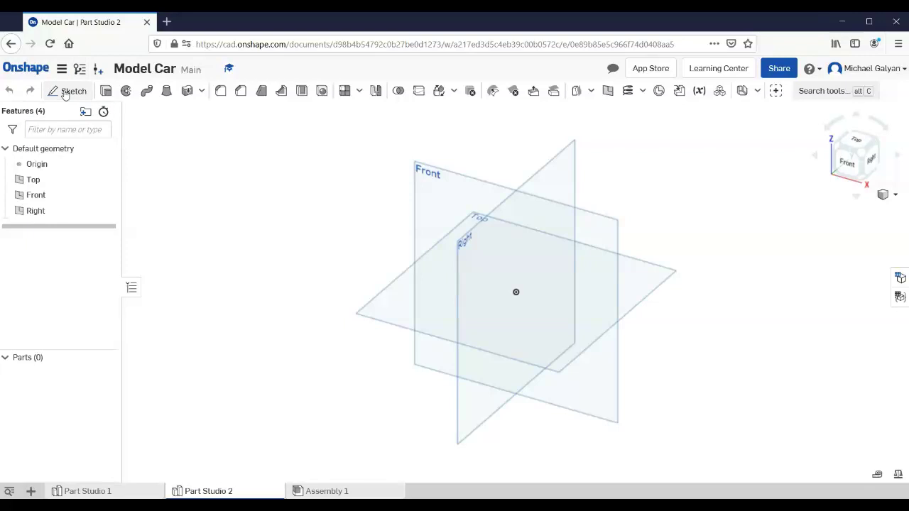
Start a sketch on the Front plane and draw a circle about 3.5 in in diameter centred on the origin
left_click(65, 93)
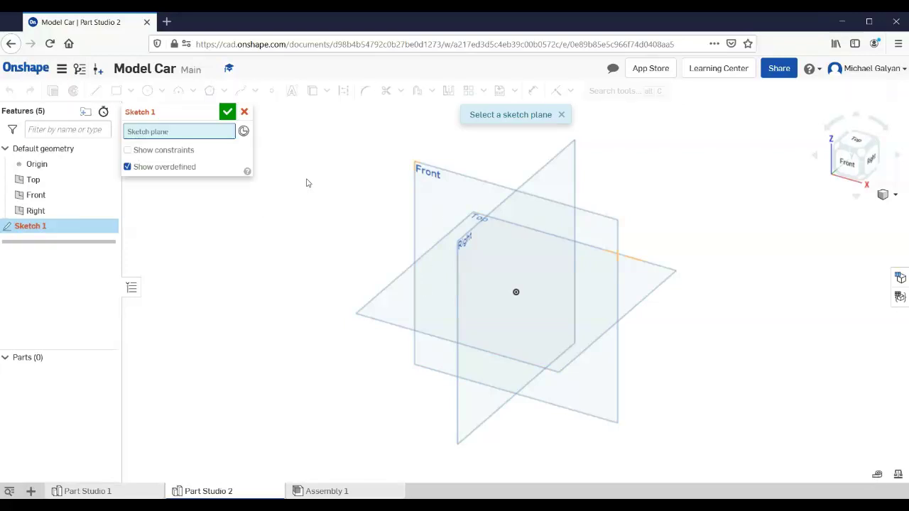
left_click(447, 191)
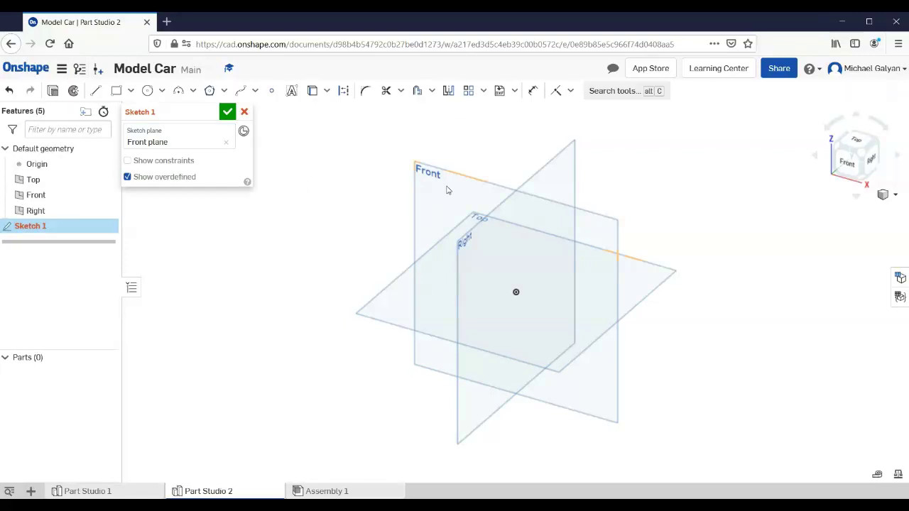
left_click(843, 164)
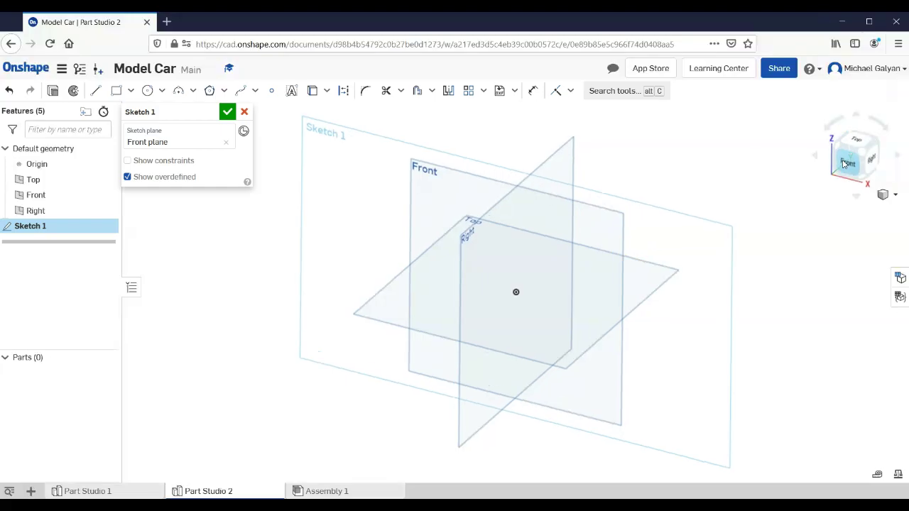
left_click(147, 90)
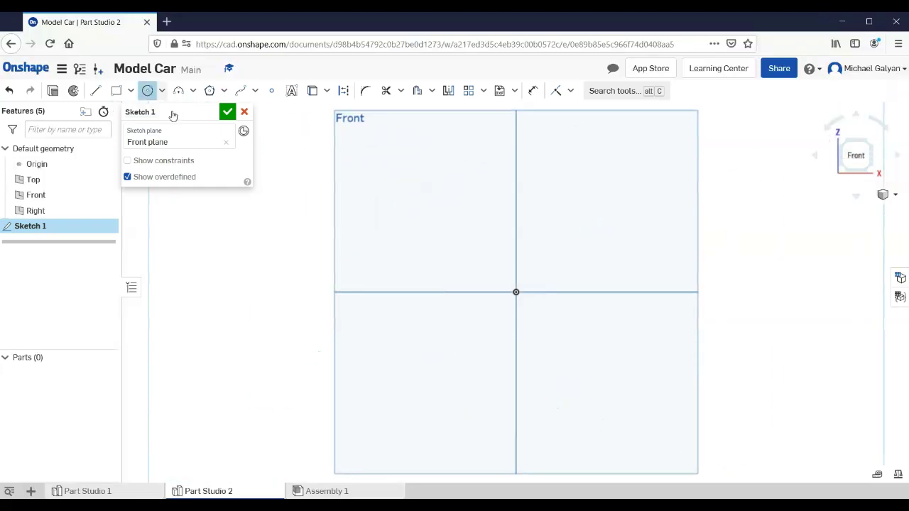
left_click(516, 292)
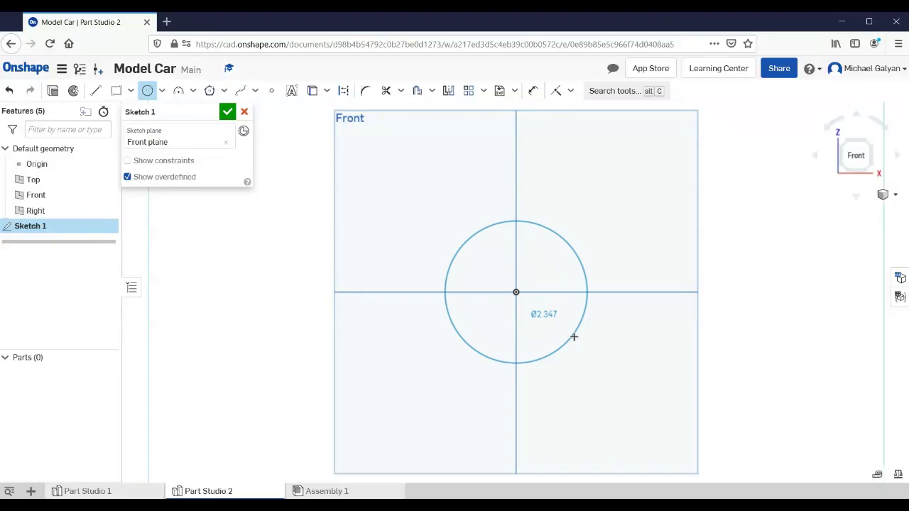
left_click(595, 361)
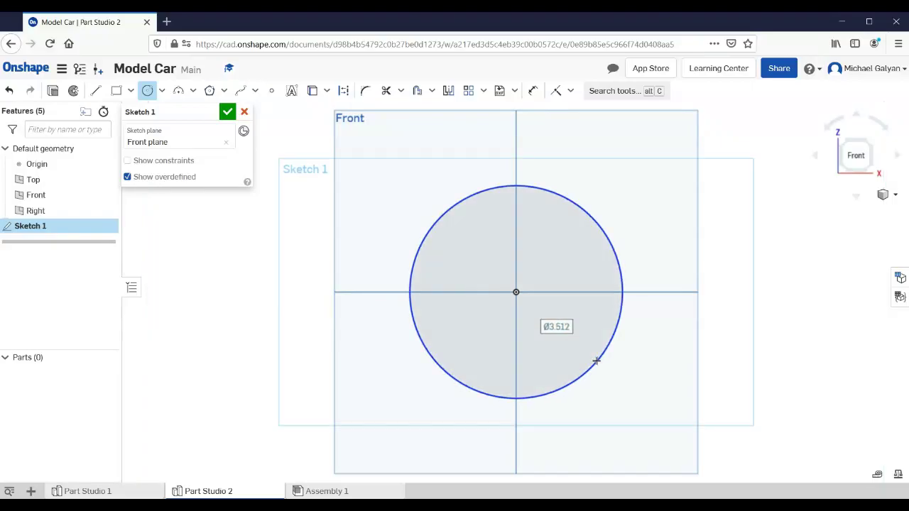
Dimension the circle's diameter to 3.5 in and finish the sketch
left_click(533, 92)
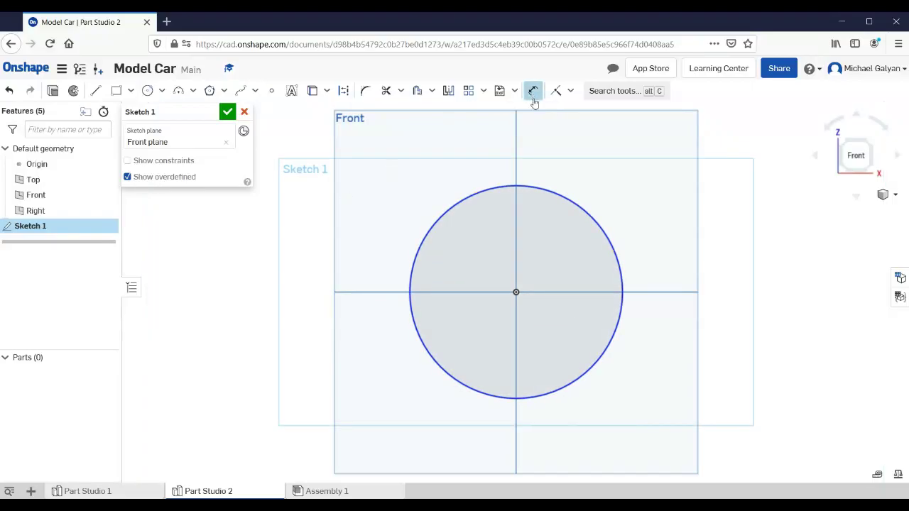
left_click(557, 188)
left_click(585, 164)
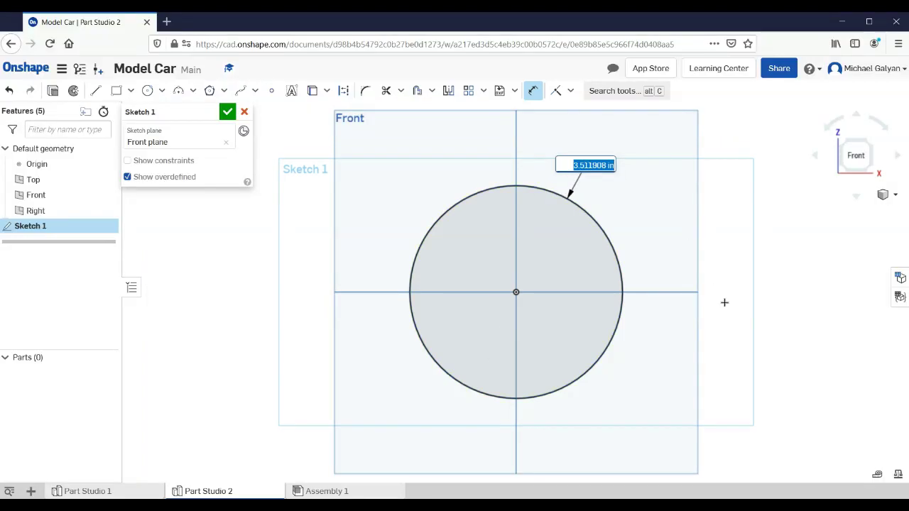
type("3.5")
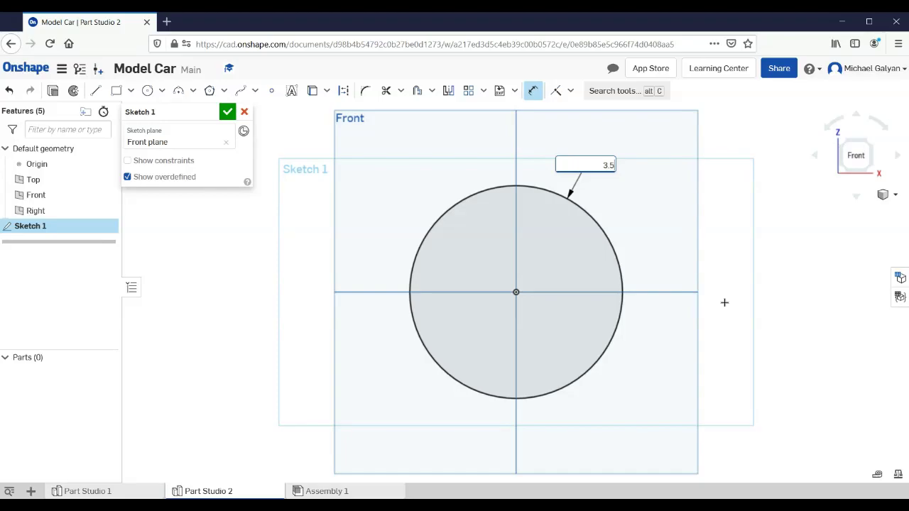
key("Return")
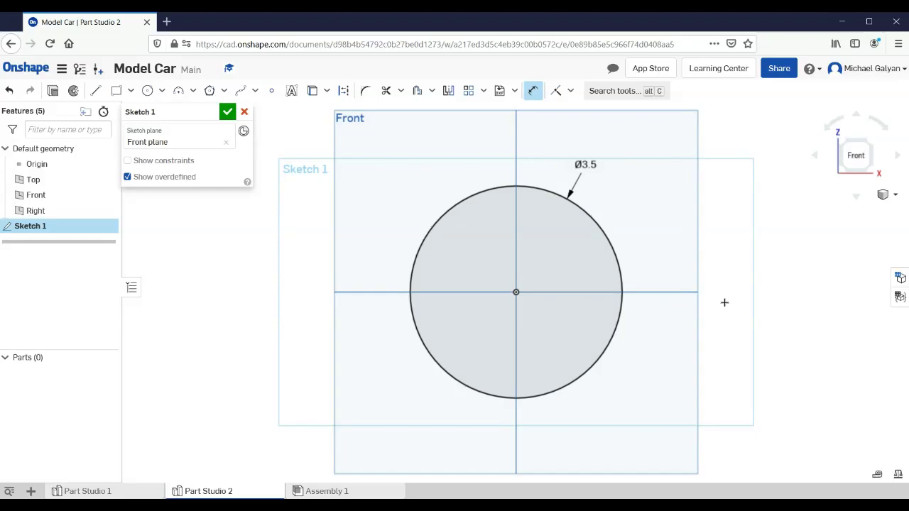
left_click(227, 114)
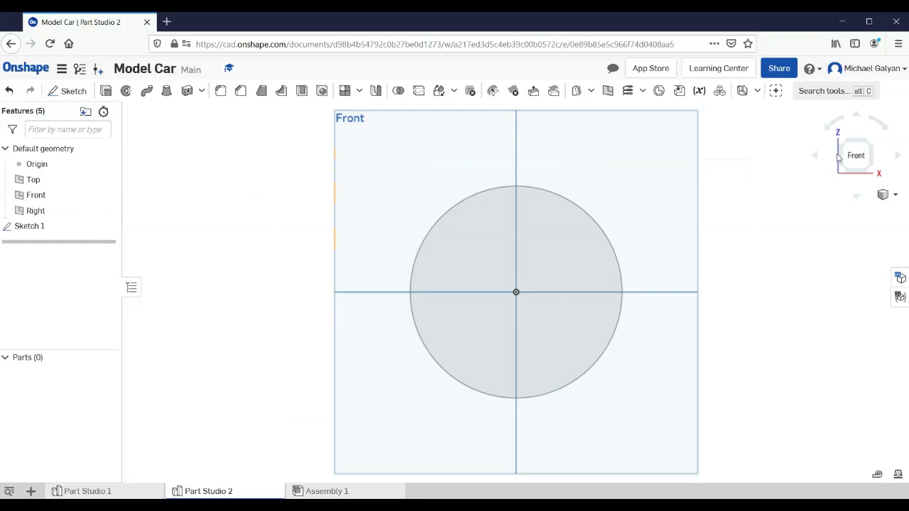
Extrude the 3.5 in circle as a new solid with a Blind depth of 0.25 in
left_click(872, 170)
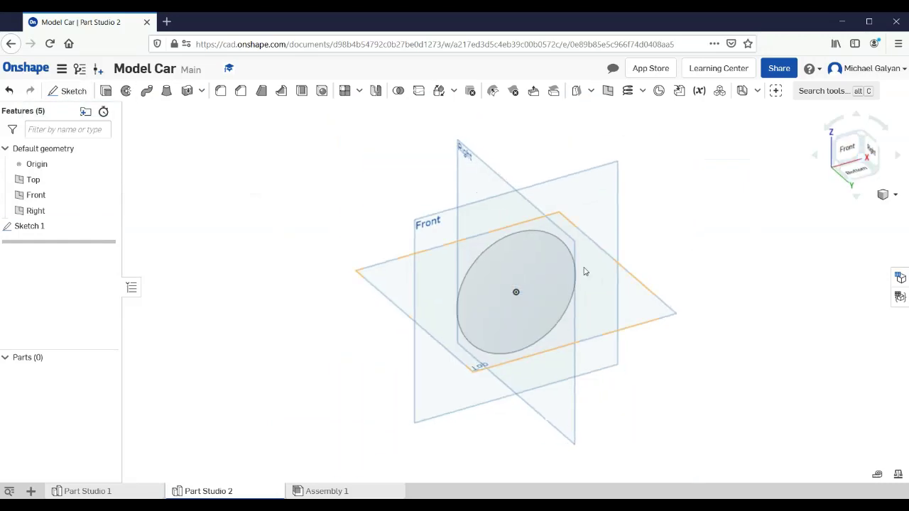
left_click(106, 90)
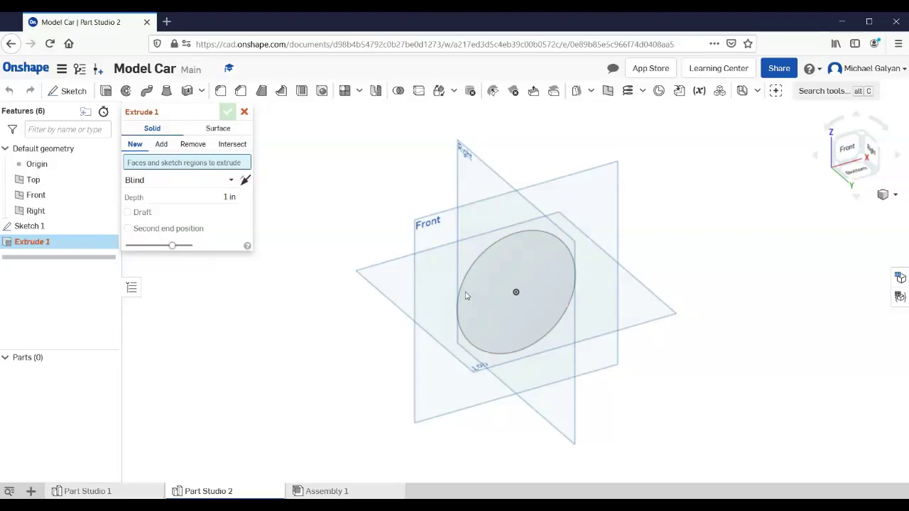
left_click(492, 319)
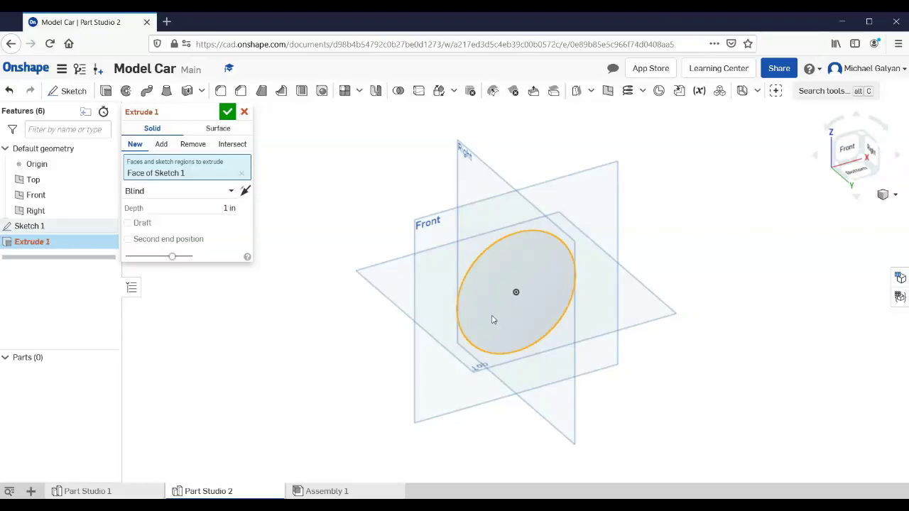
type("0.25")
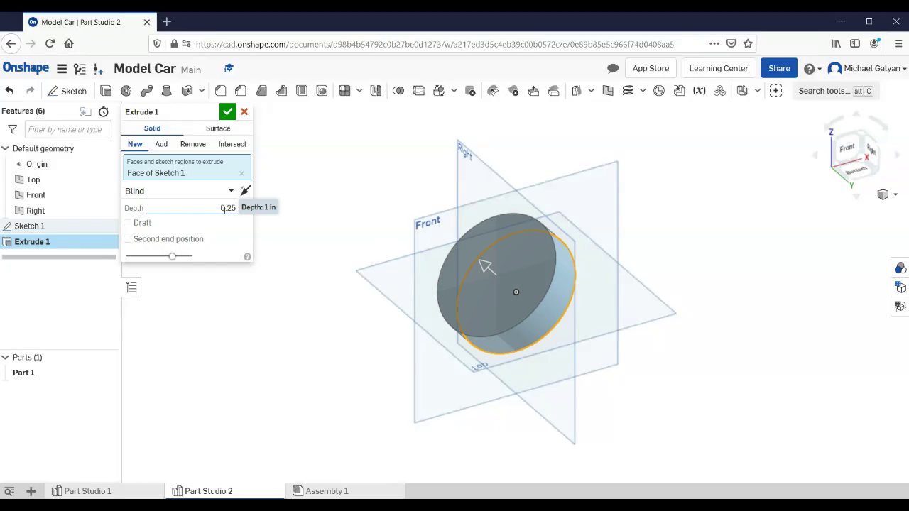
key("Return")
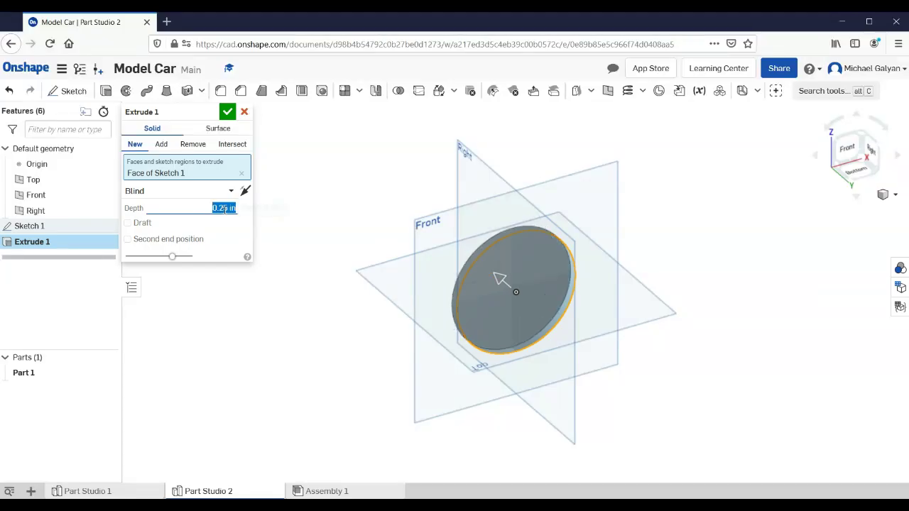
left_click(224, 116)
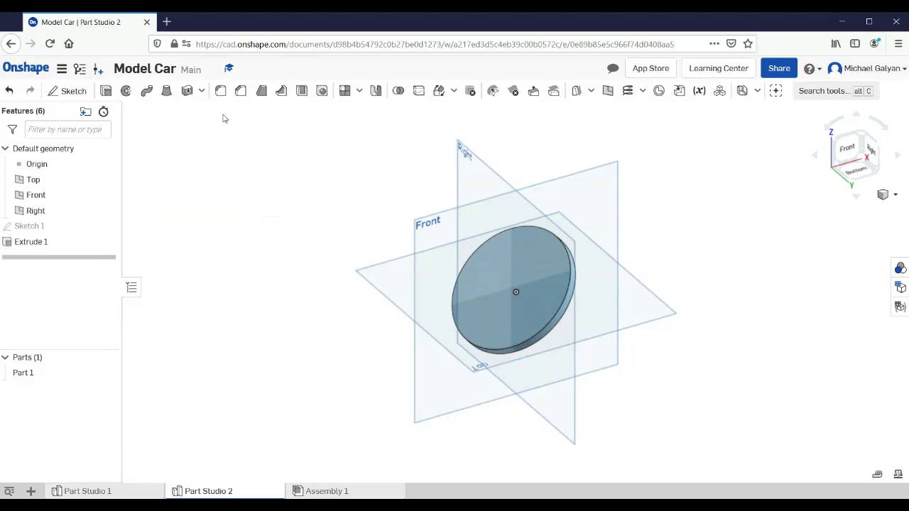
Start a sketch on the disc's front face and draw a circle about 0.5 in in diameter centred on the origin
left_click(71, 91)
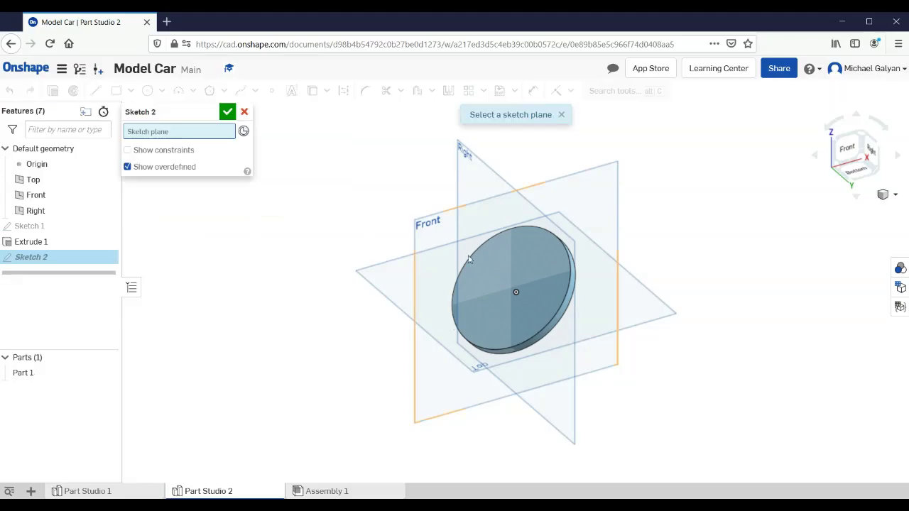
left_click(537, 311)
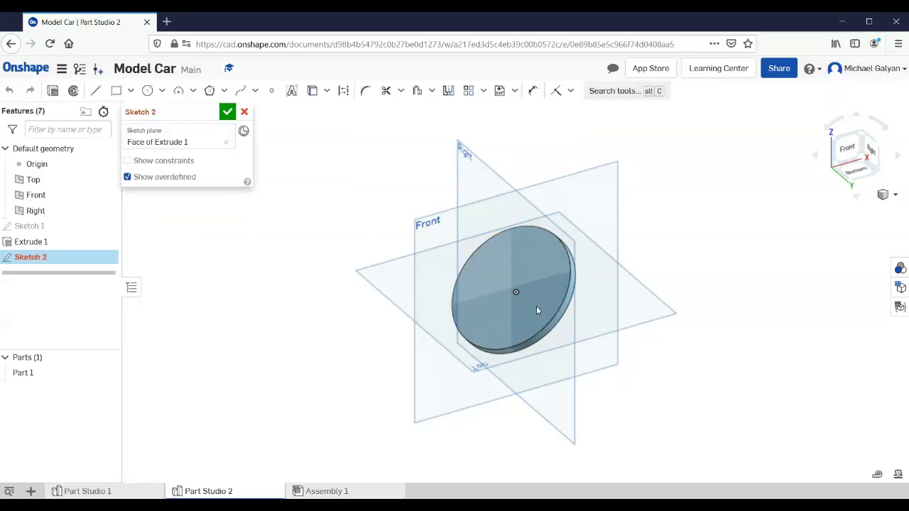
left_click(852, 148)
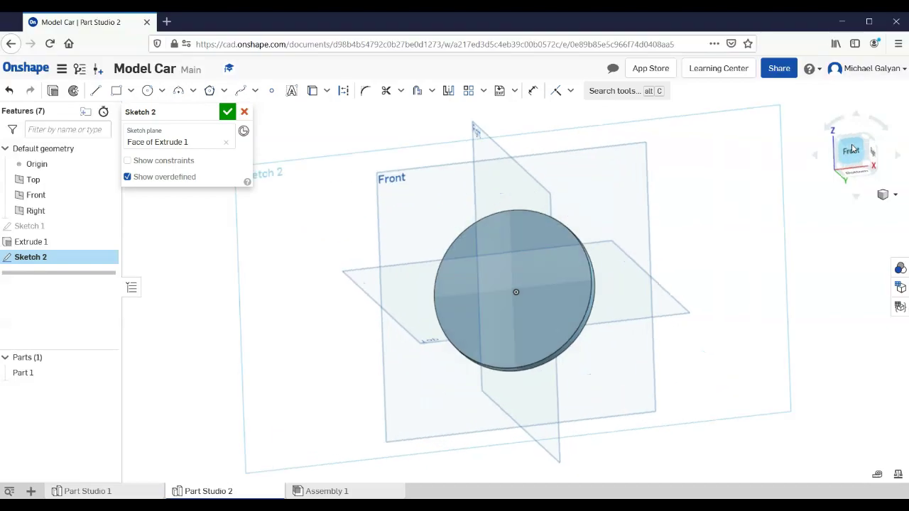
left_click(147, 91)
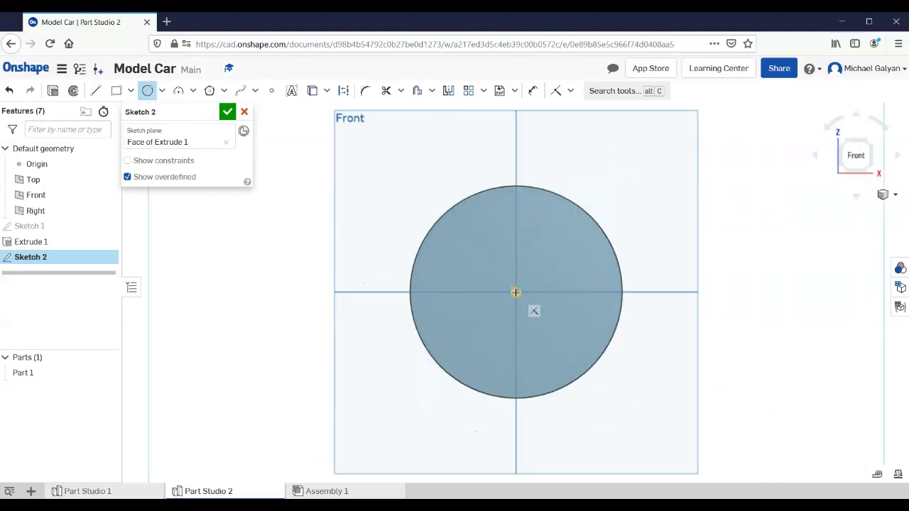
left_click(516, 292)
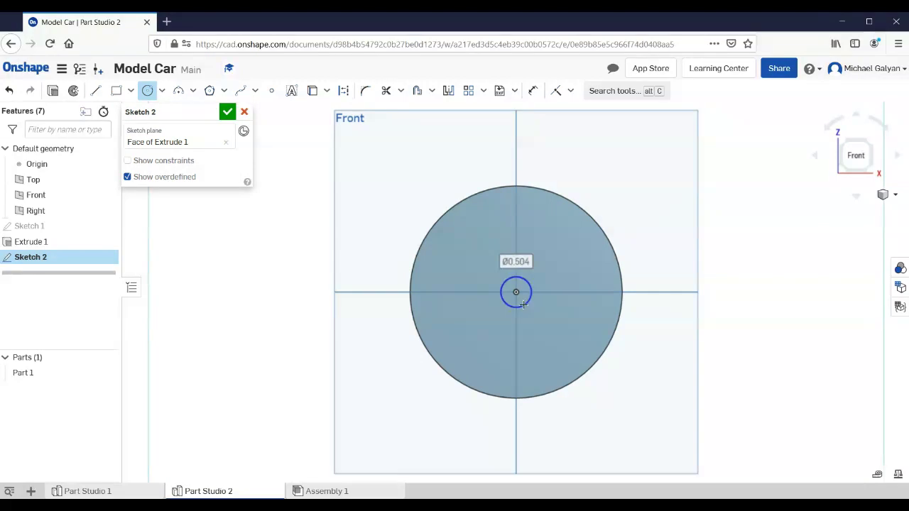
left_click(523, 304)
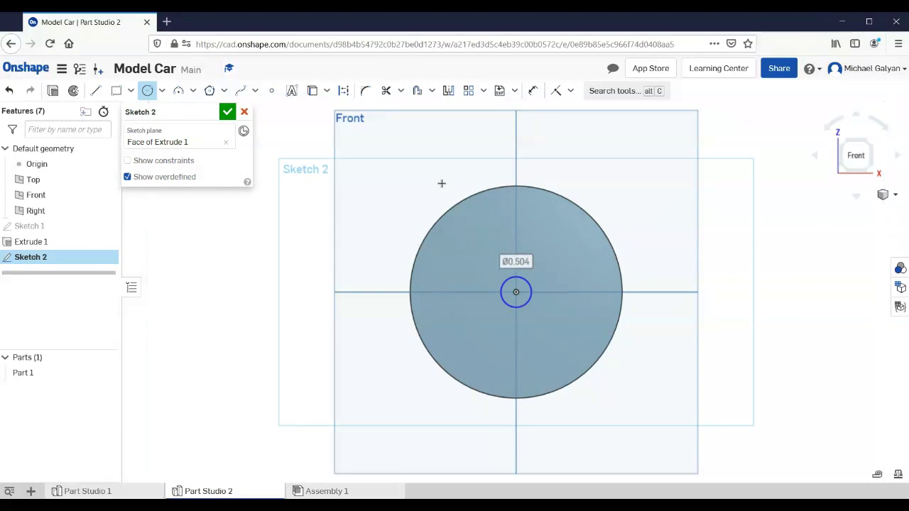
Set the small centre circle's diameter to 0.25 in and finish the sketch
left_click(532, 93)
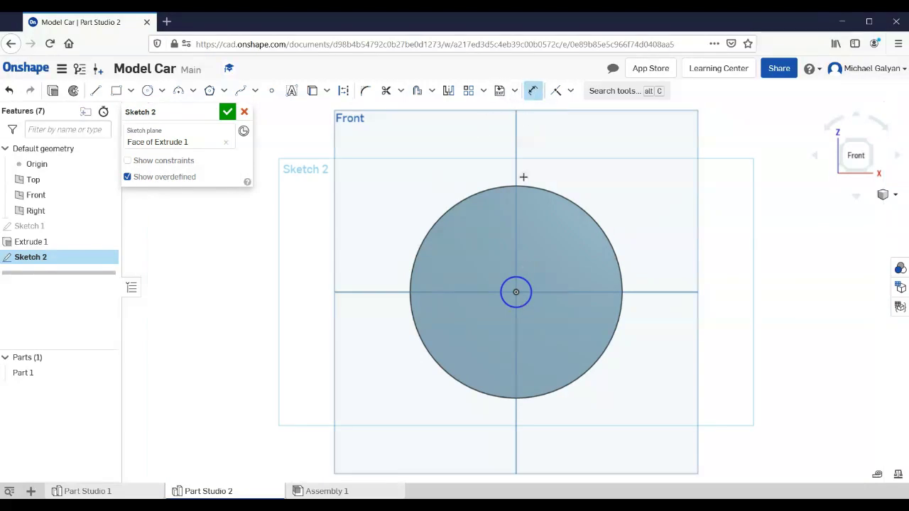
left_click(525, 275)
left_click(545, 258)
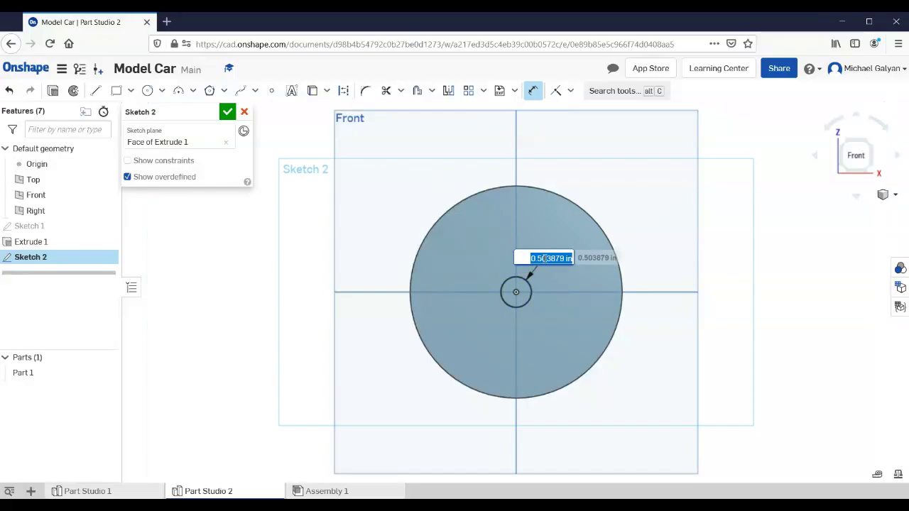
type("25")
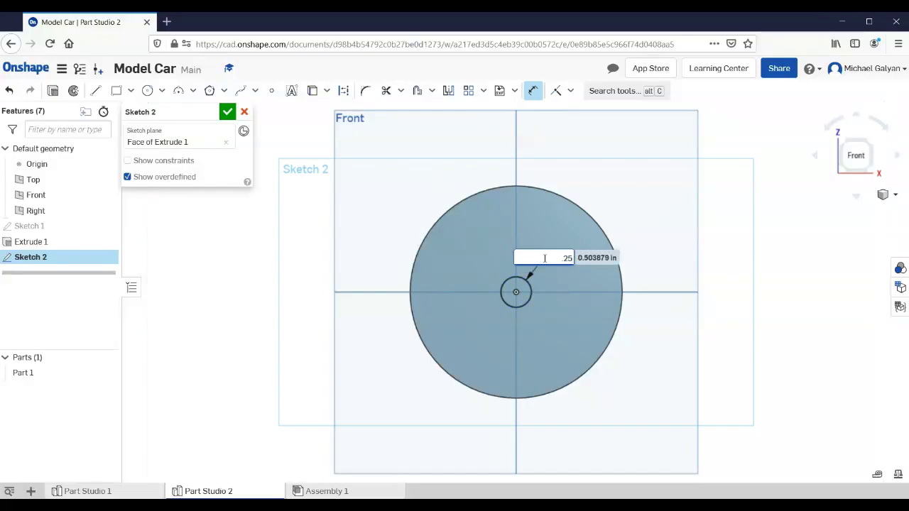
key("Return")
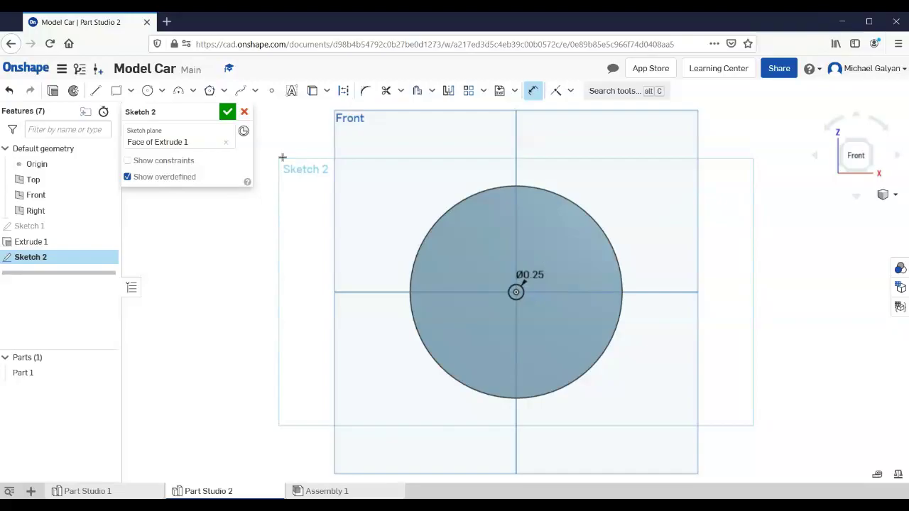
left_click(227, 112)
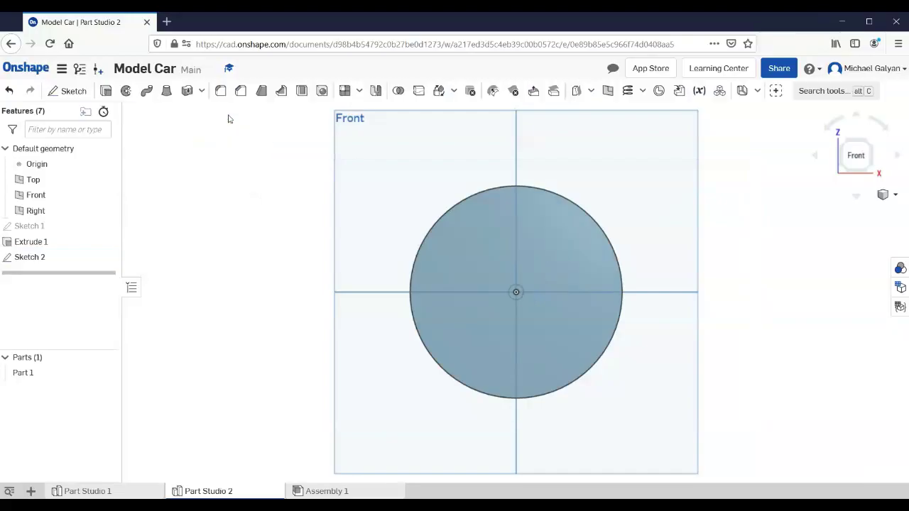
Extrude the 0.25 in circle as a Remove with the Through all end type to cut a centre hole through the disc
left_click(105, 91)
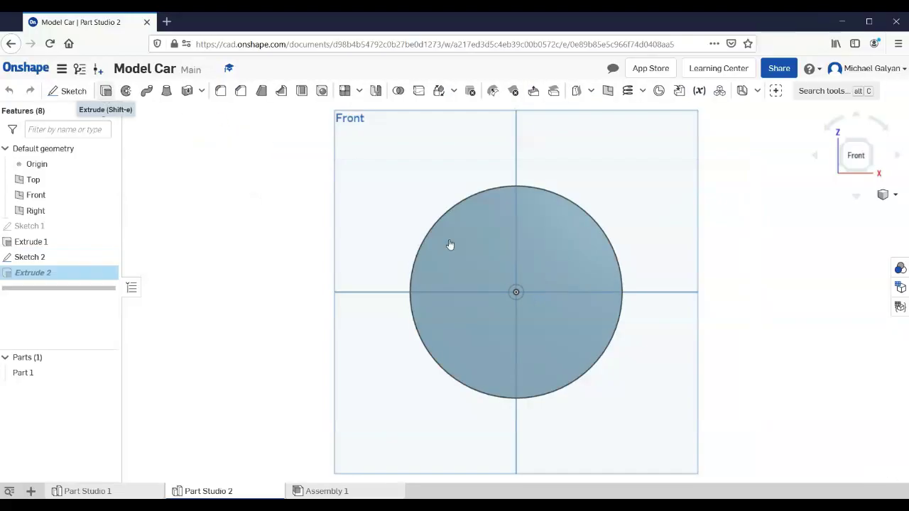
left_click(518, 292)
left_click(203, 146)
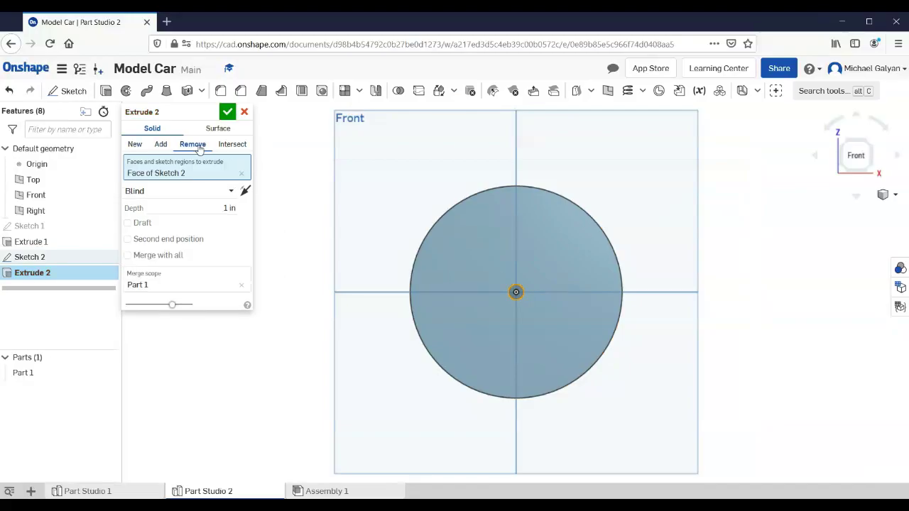
left_click(234, 194)
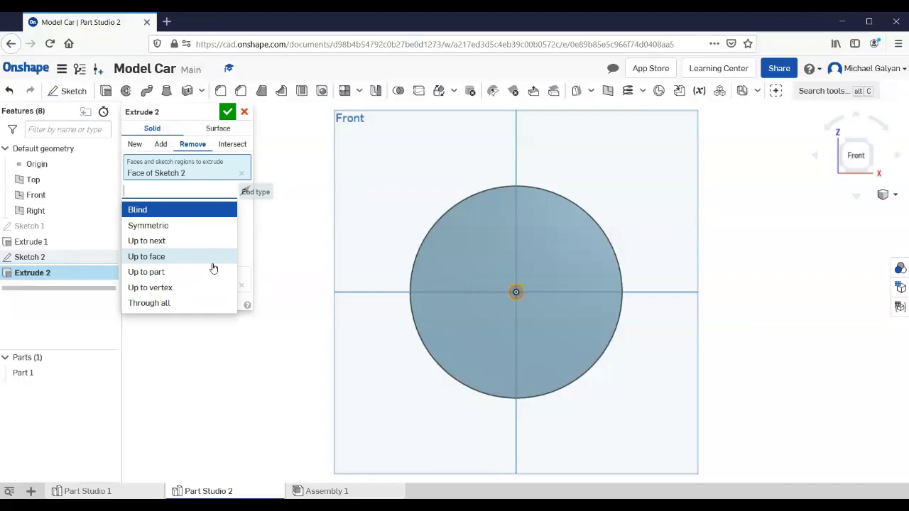
left_click(203, 301)
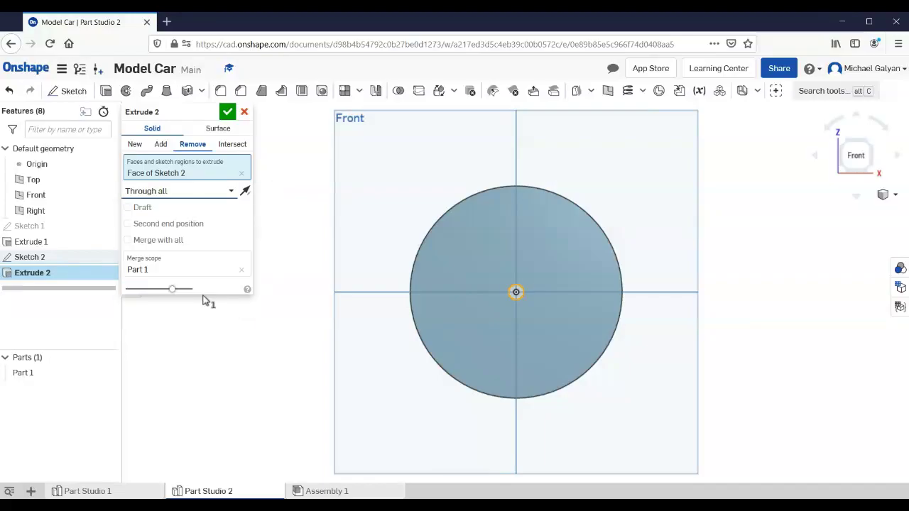
left_click(230, 113)
right_click_drag(584, 343, 524, 360)
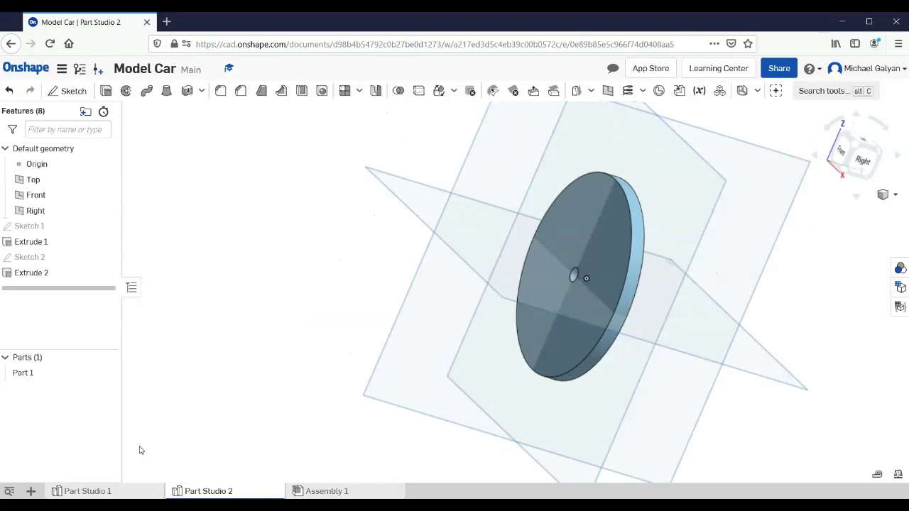
Create a third Part Studio in the document
mouse_move(101, 496)
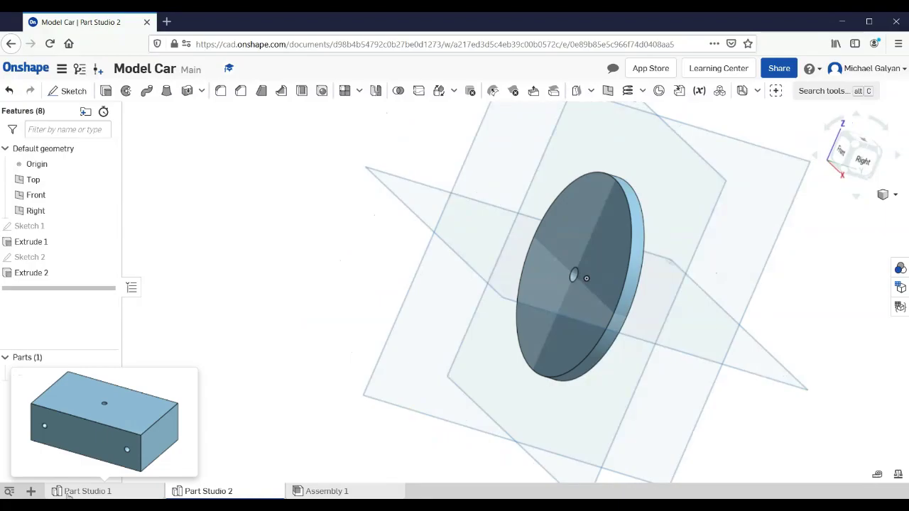
left_click(31, 491)
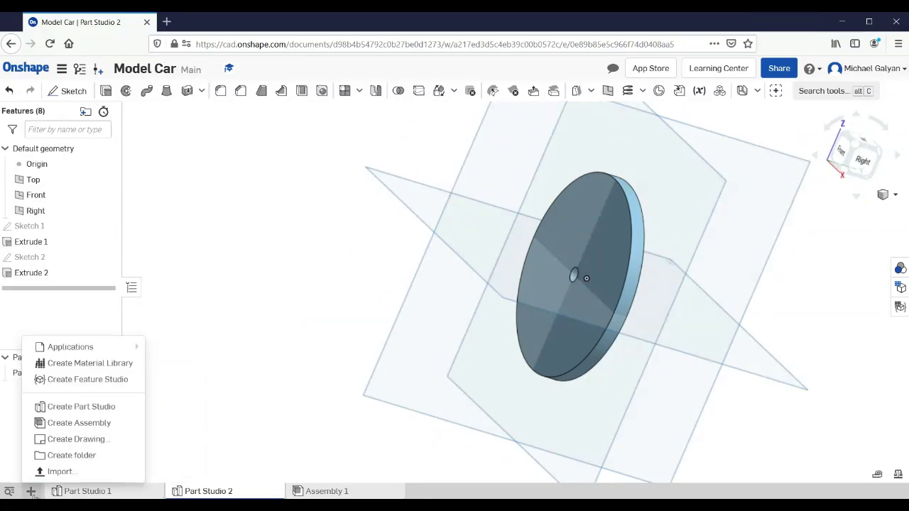
left_click(81, 407)
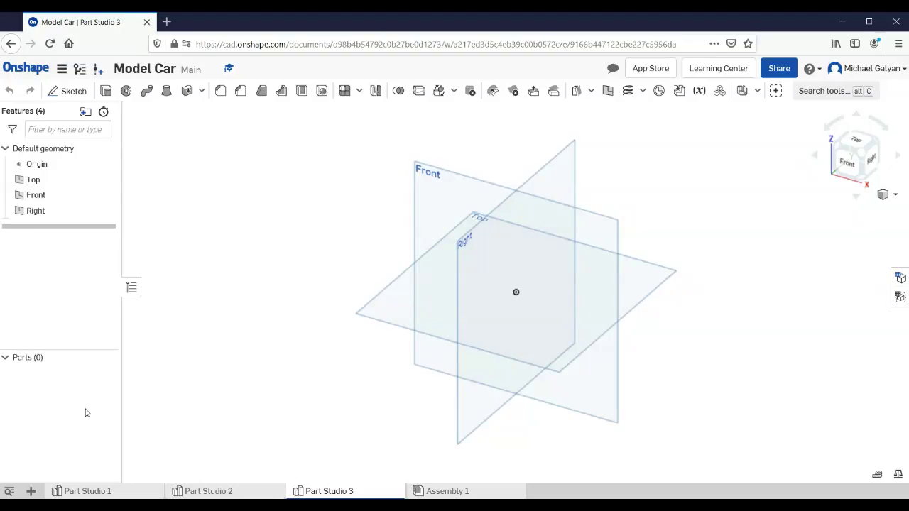
Start a sketch on the Front plane and draw a circle about 0.29 in in diameter centred on the origin
left_click(73, 93)
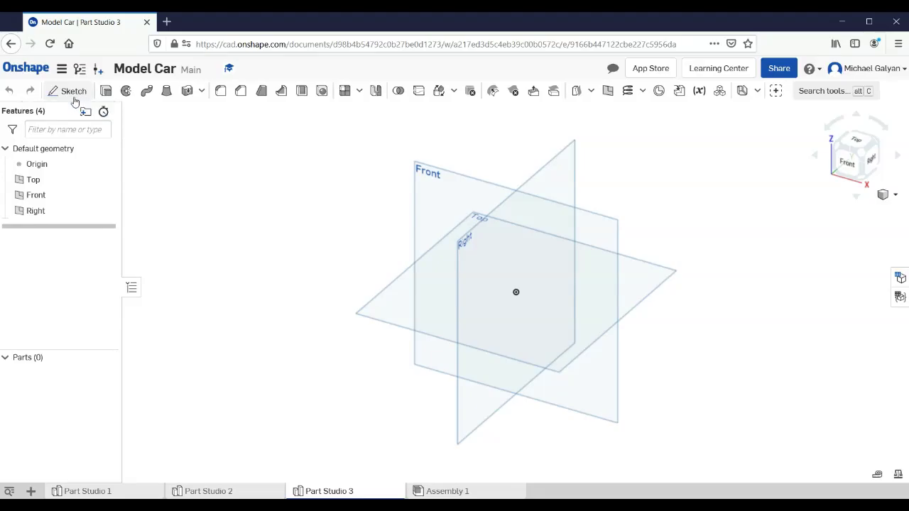
left_click(437, 204)
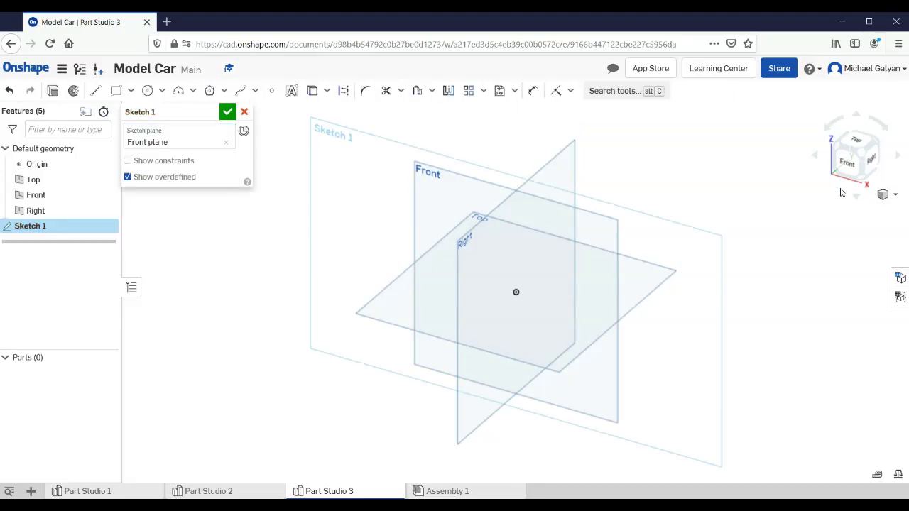
left_click(849, 162)
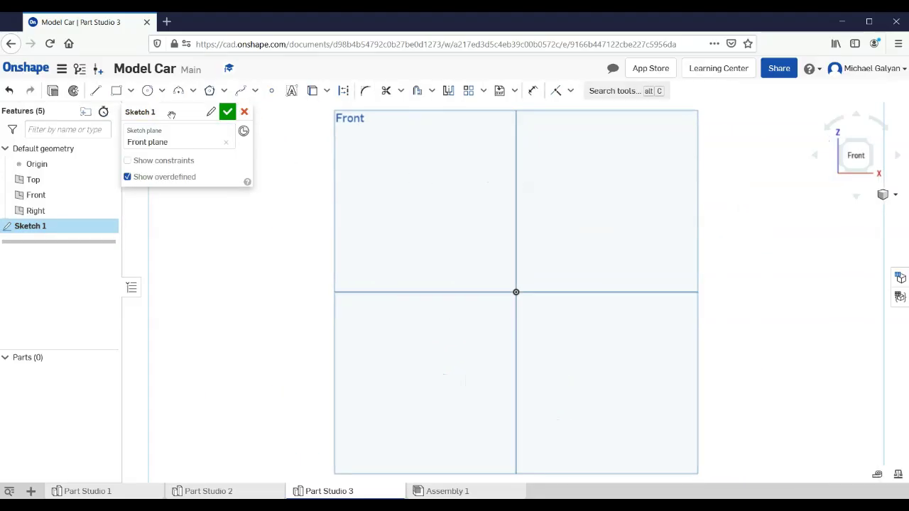
left_click(147, 90)
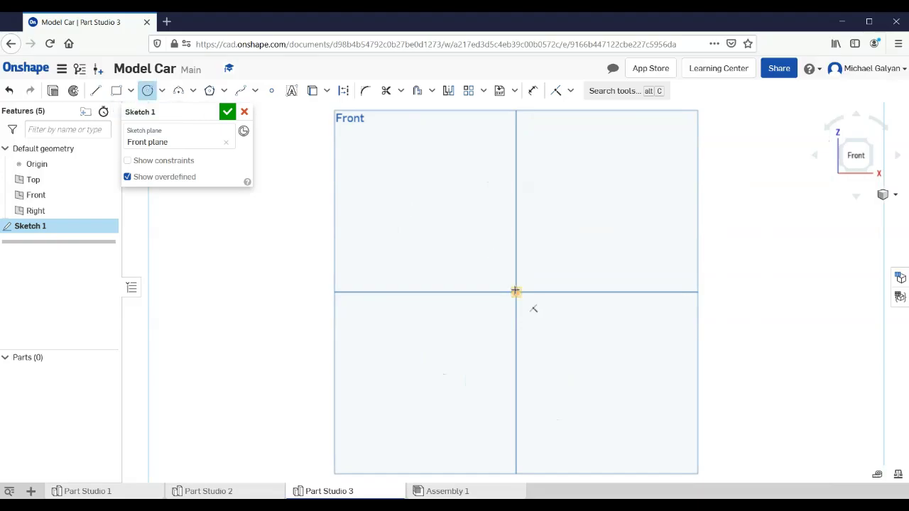
left_click(516, 292)
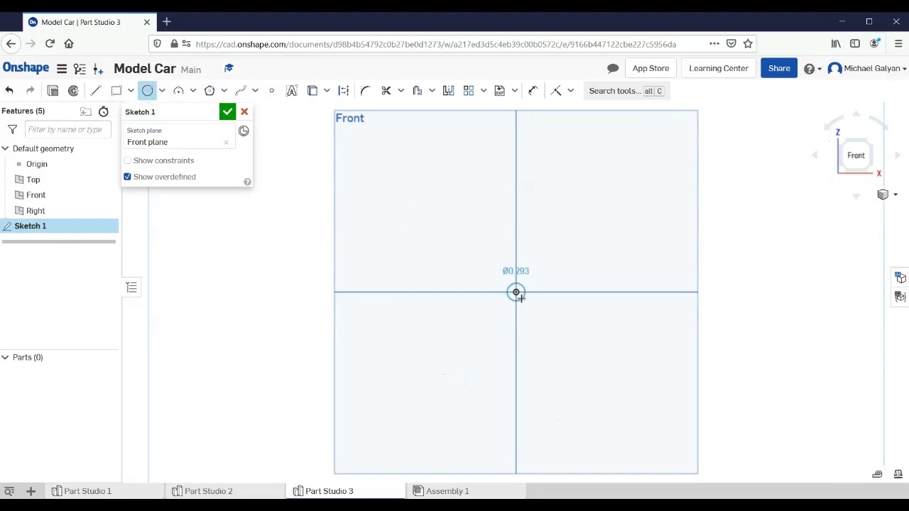
left_click(519, 297)
Set the circle's diameter to 0.25 in and finish the sketch
left_click(533, 90)
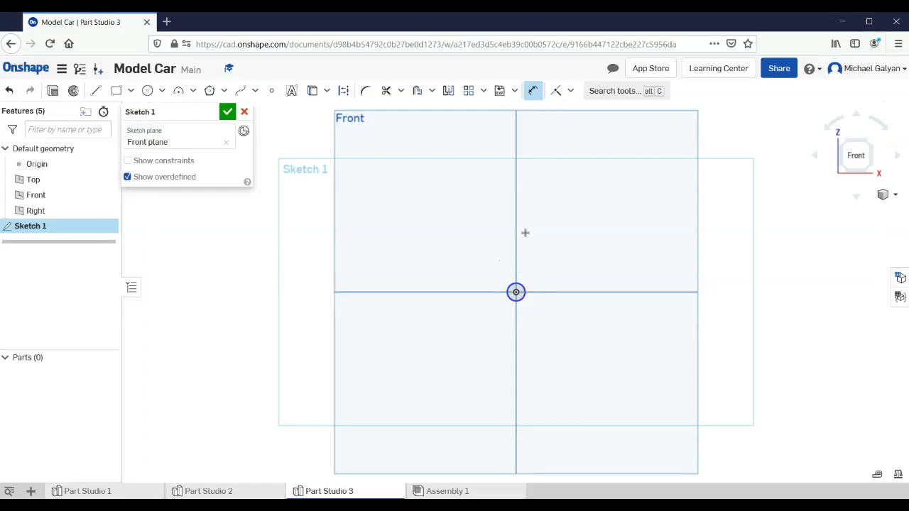
left_click(522, 283)
left_click(540, 260)
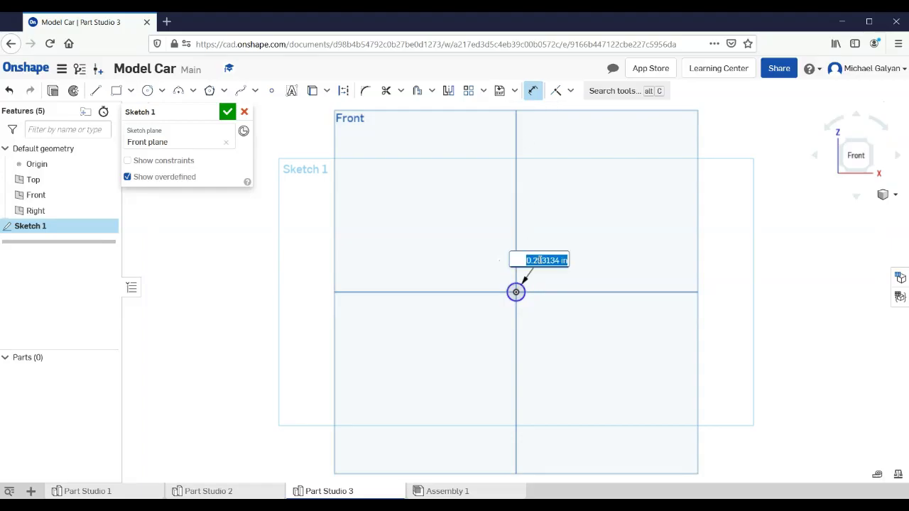
type(".25")
key("Return")
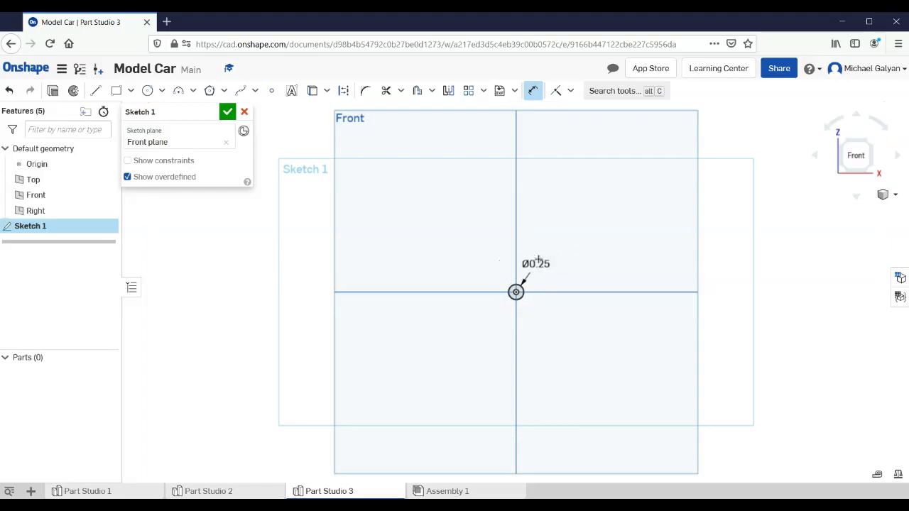
left_click(228, 112)
Extrude the 0.25 in circle as a new solid with a blind depth of 4.5 in to make the axle
left_click(106, 91)
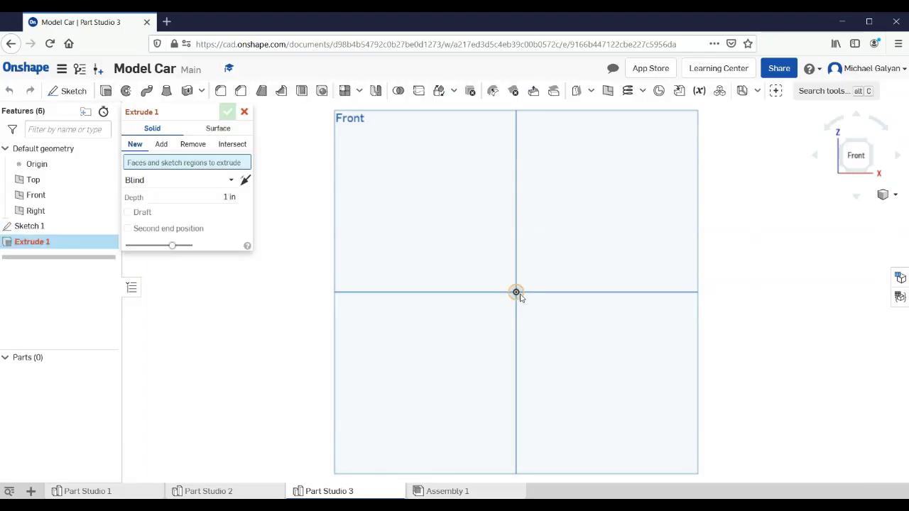
left_click(229, 208)
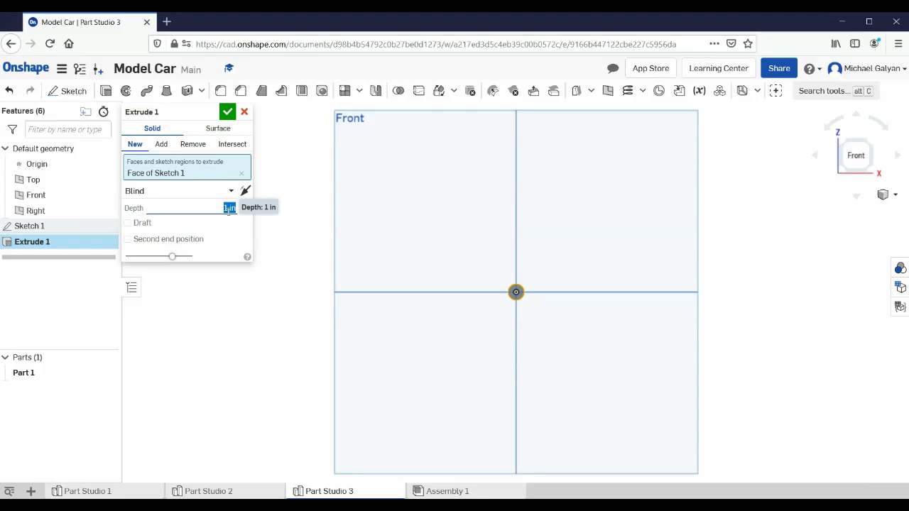
type("4.5")
key("Return")
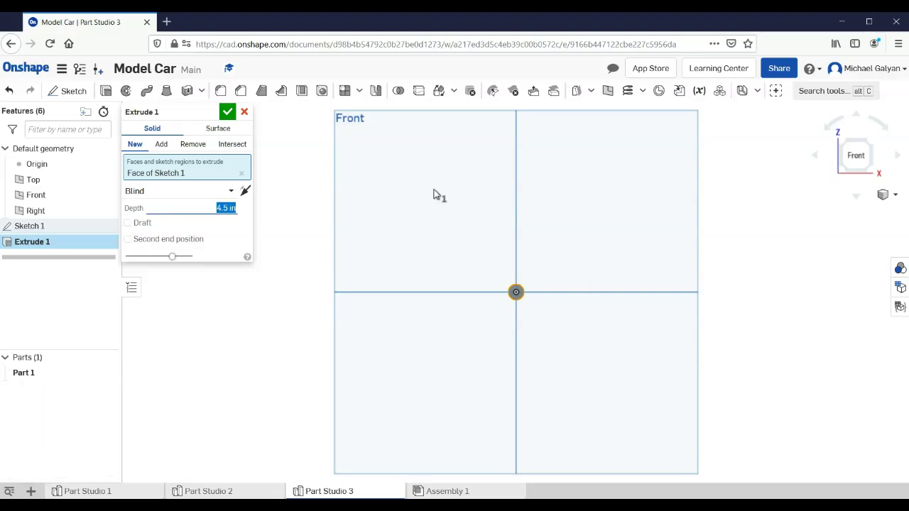
left_click(228, 112)
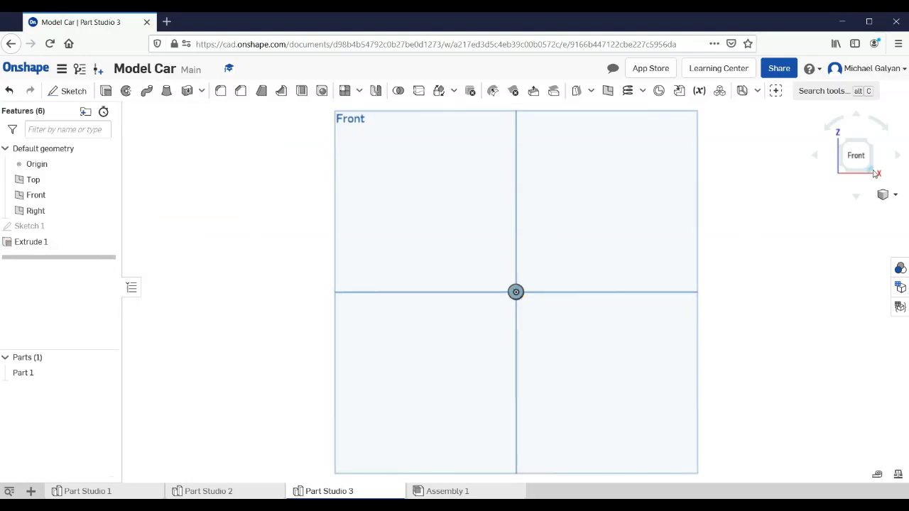
left_click(877, 175)
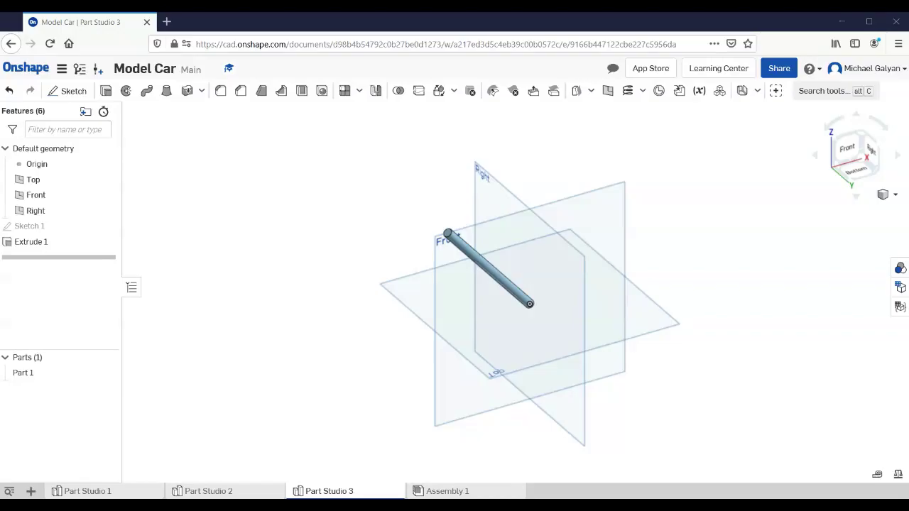
Switch to Assembly 1 and insert the body block from Part Studio 1
left_click(447, 491)
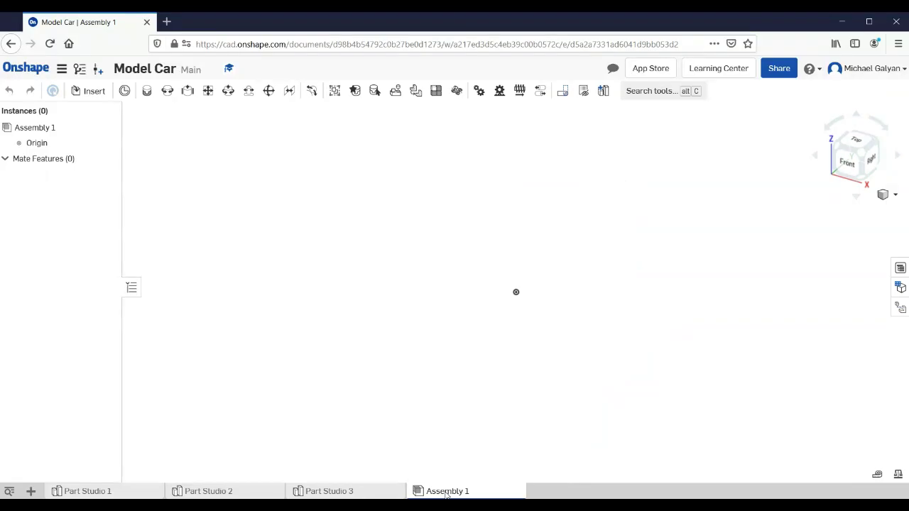
left_click(91, 95)
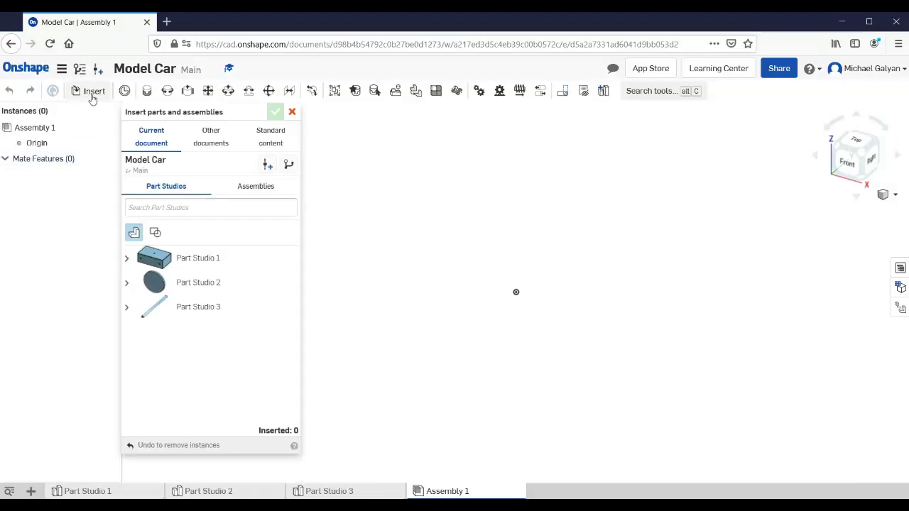
left_click(293, 113)
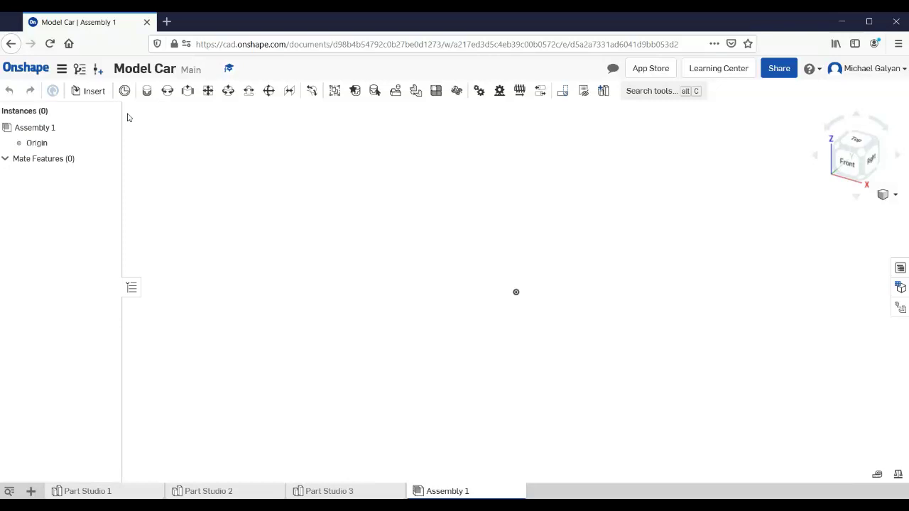
left_click(92, 97)
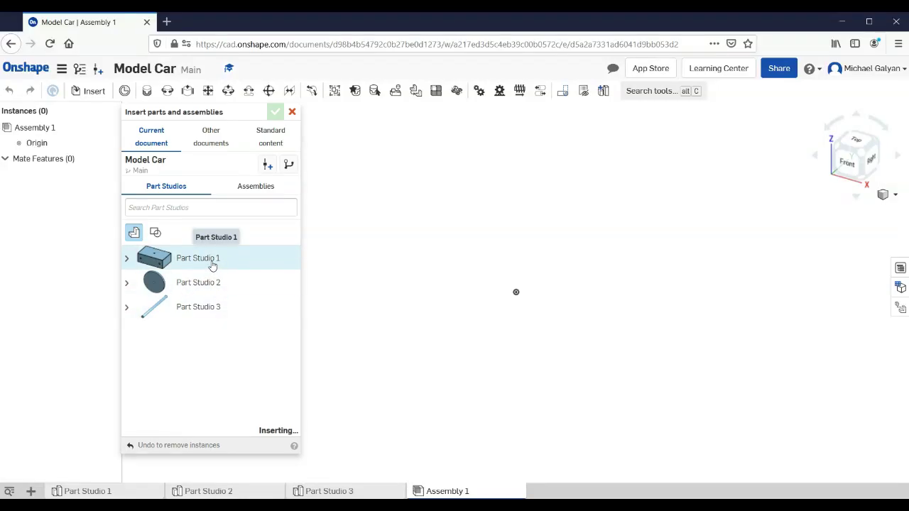
left_click(212, 264)
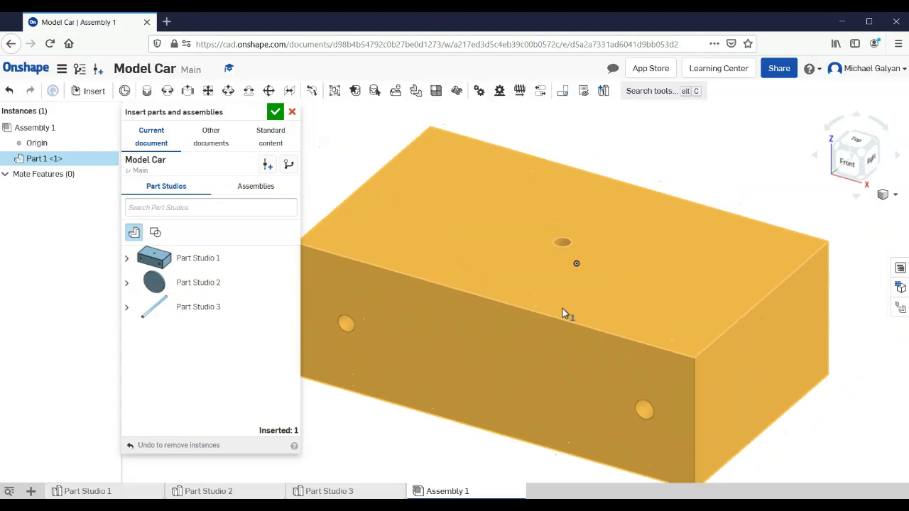
left_click(563, 311)
scroll(423, 323, "down", 3)
scroll(423, 327, "down", 5)
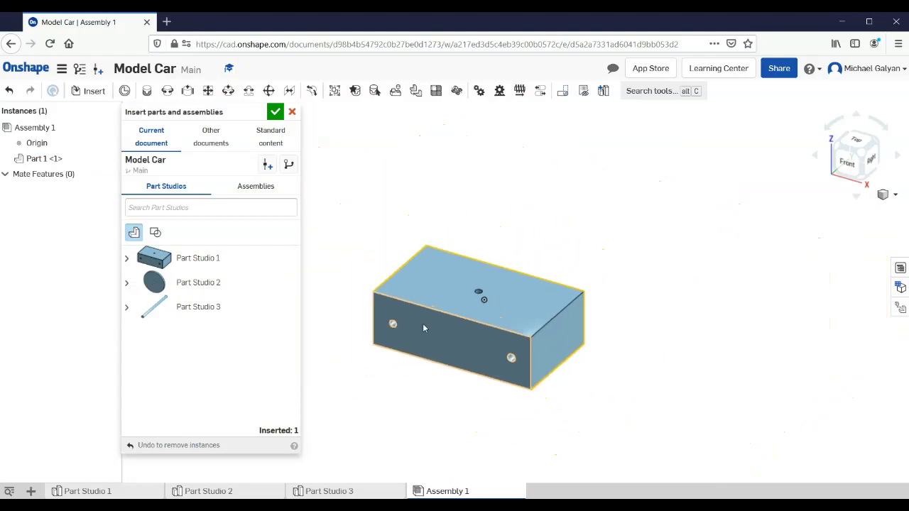
Insert four copies of the wheel from Part Studio 2, placed apart from each other around the body block
left_click(207, 282)
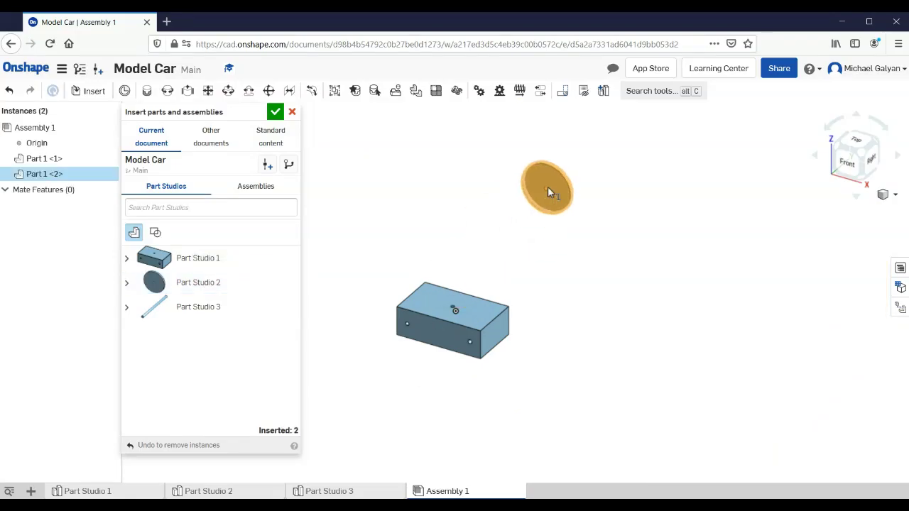
left_click(549, 191)
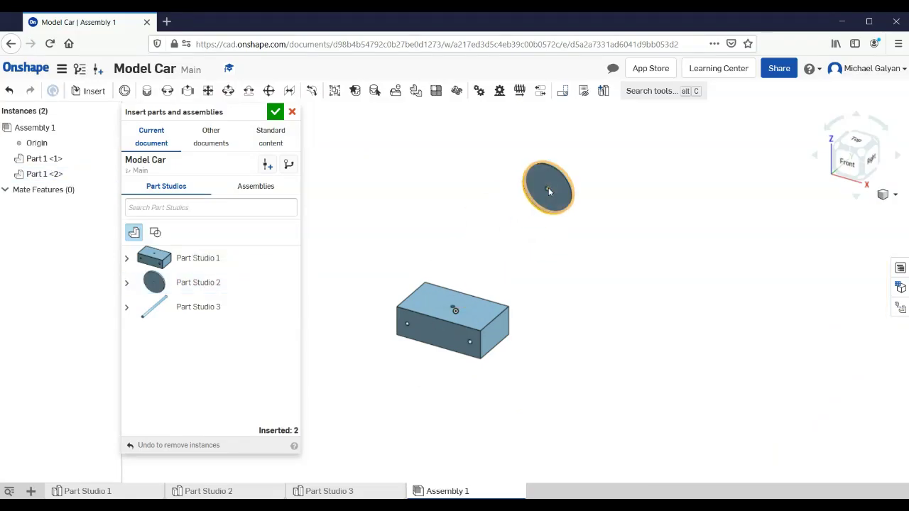
left_click(180, 284)
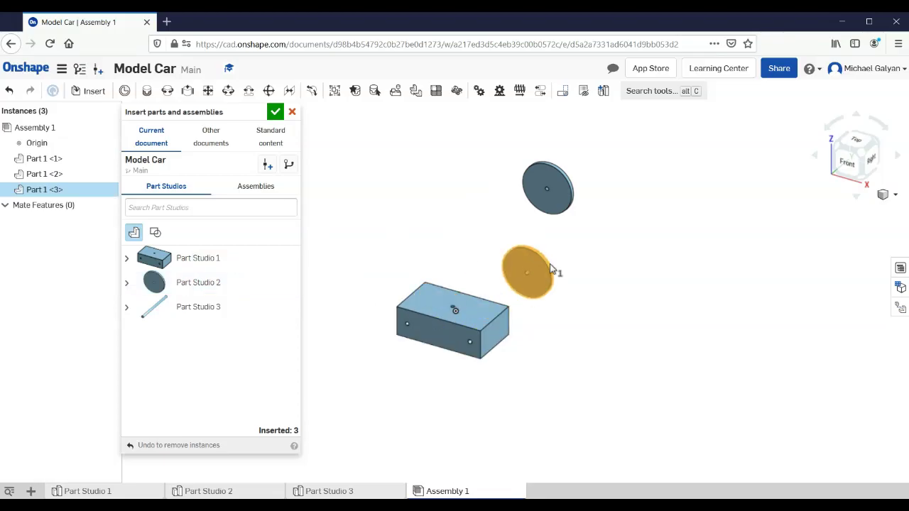
left_click(643, 241)
left_click(210, 284)
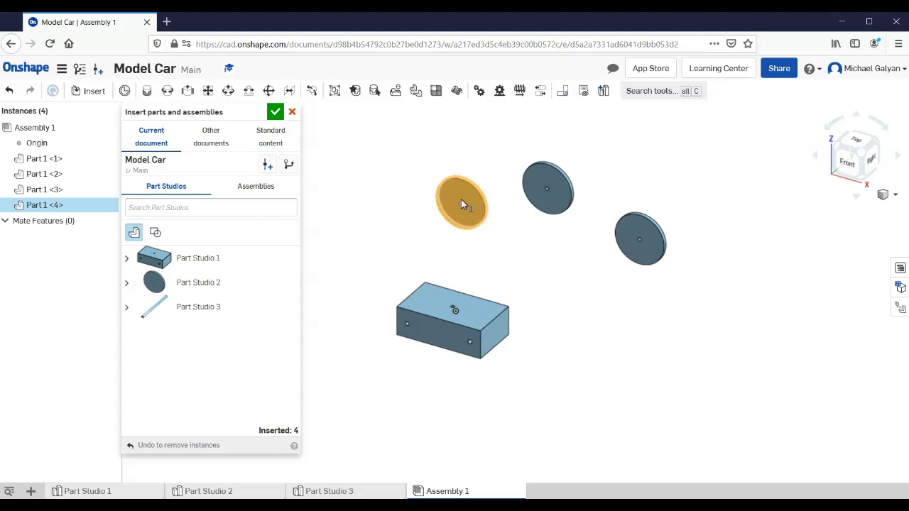
left_click(461, 199)
left_click(191, 283)
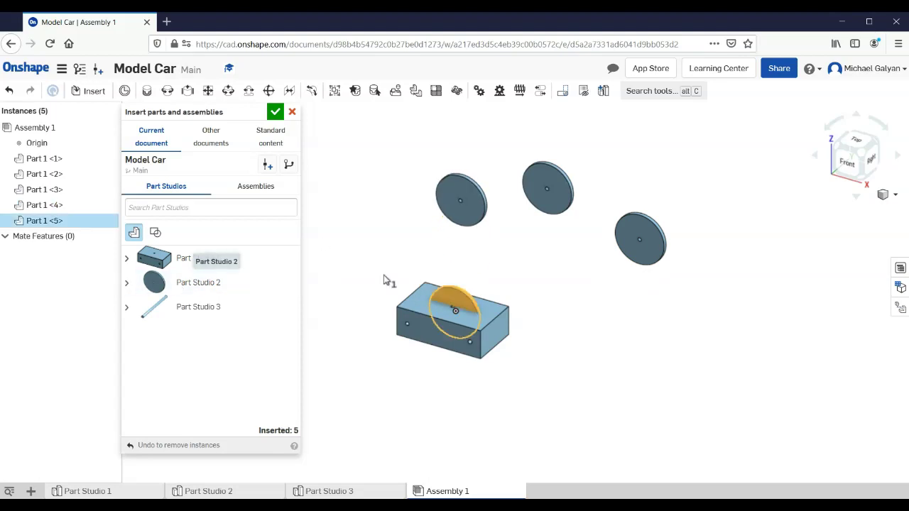
left_click(546, 252)
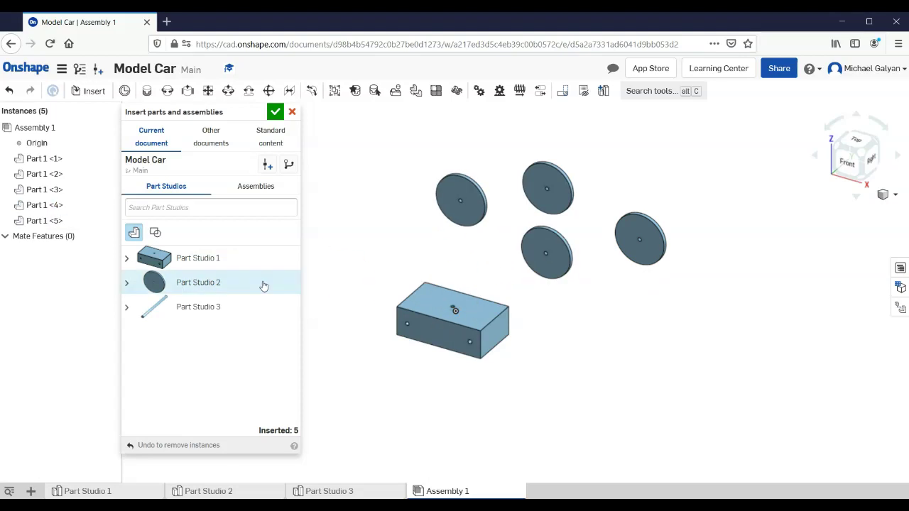
Insert two copies of the axle from Part Studio 3 in front of the body block and finish inserting parts
left_click(214, 307)
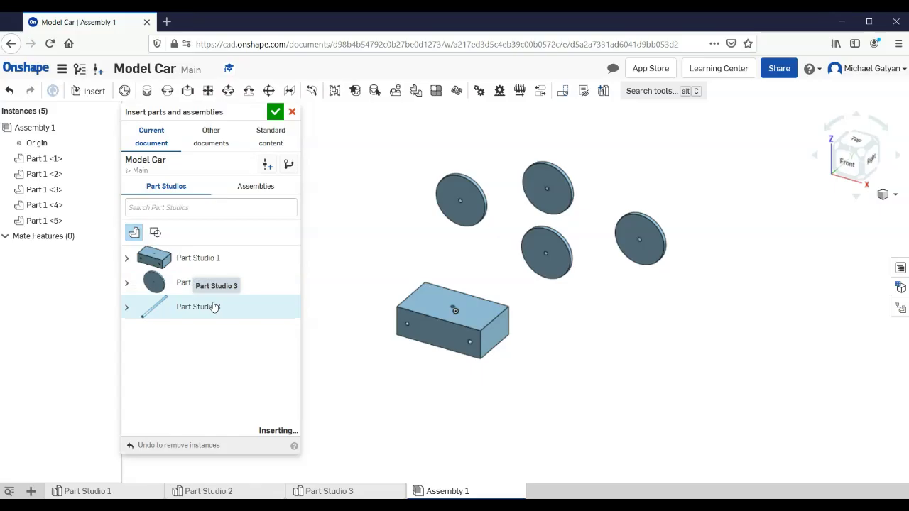
left_click(495, 390)
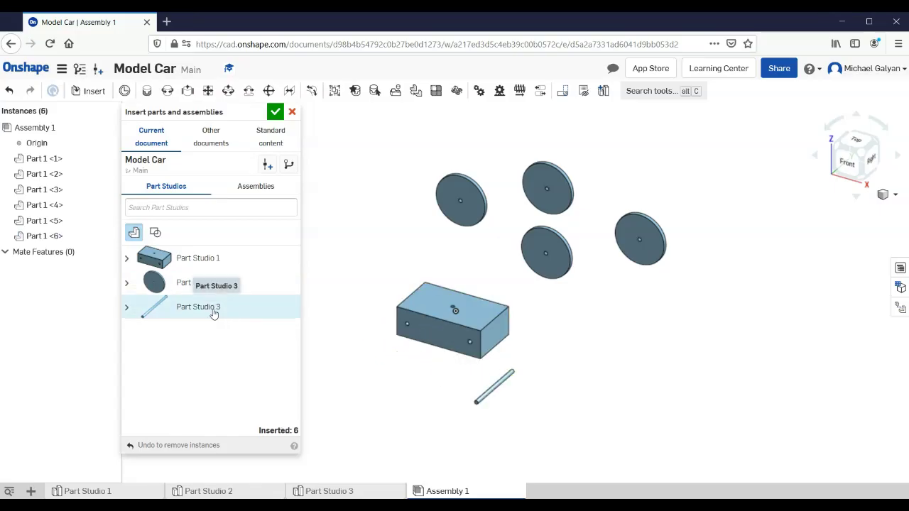
left_click(237, 319)
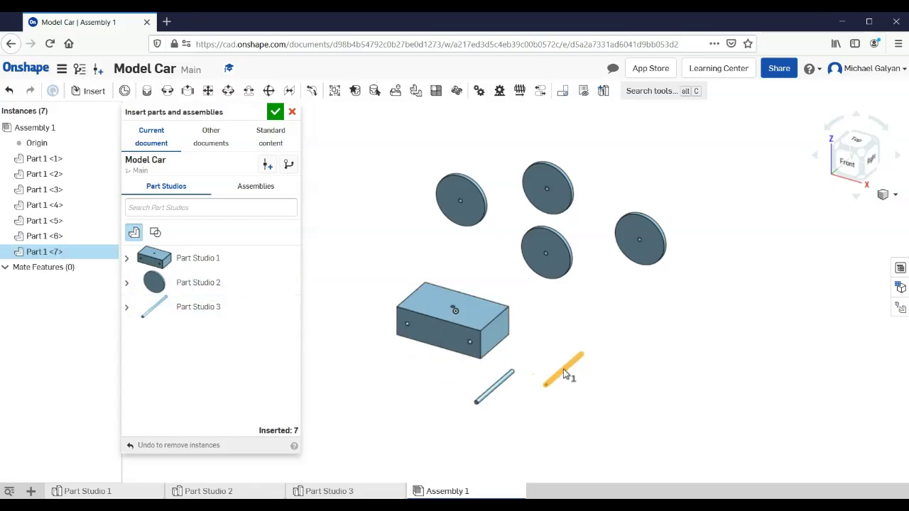
left_click(564, 372)
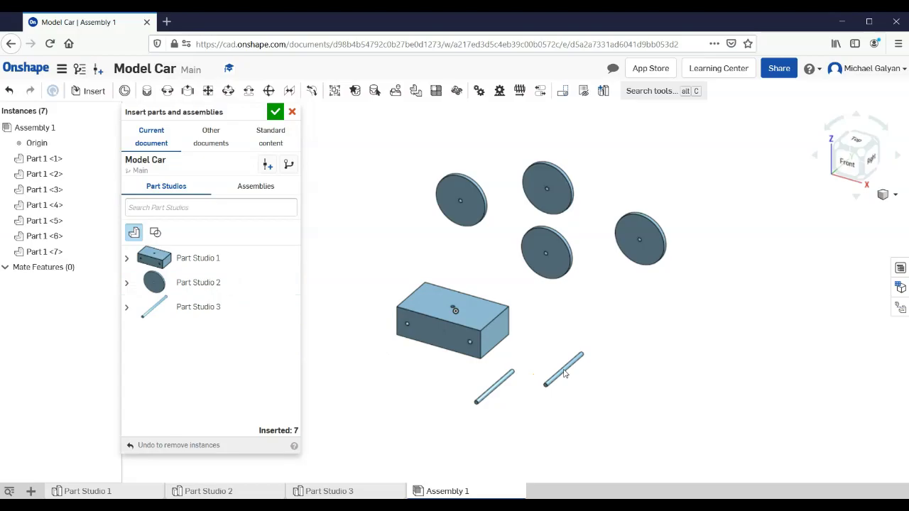
left_click(273, 114)
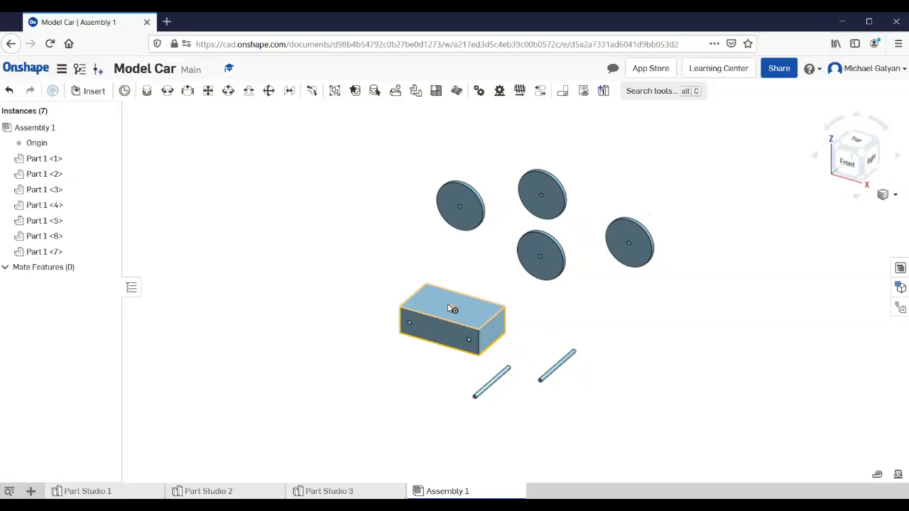
Add a revolute mate joining one wheel's centre hole to the left axle hole on the body block's front face, with the axis flipped
scroll(447, 309, "up", 3)
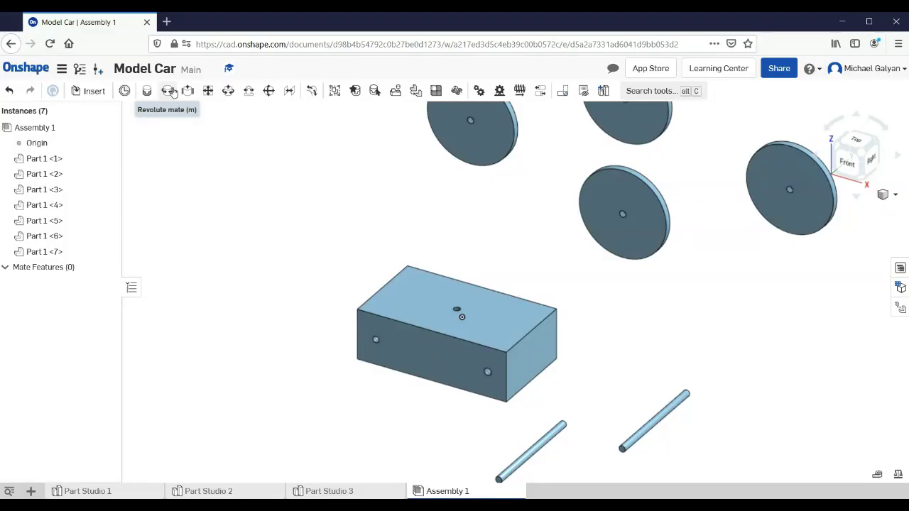
left_click(168, 93)
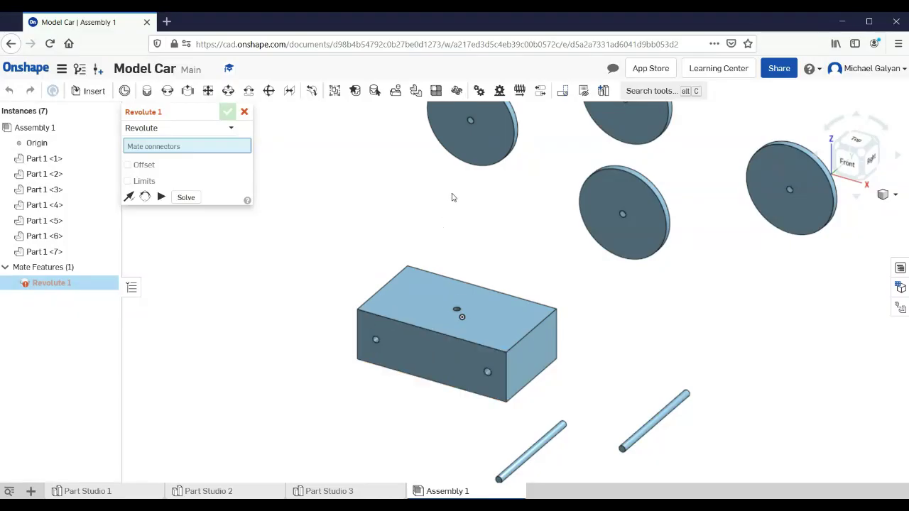
left_click(470, 120)
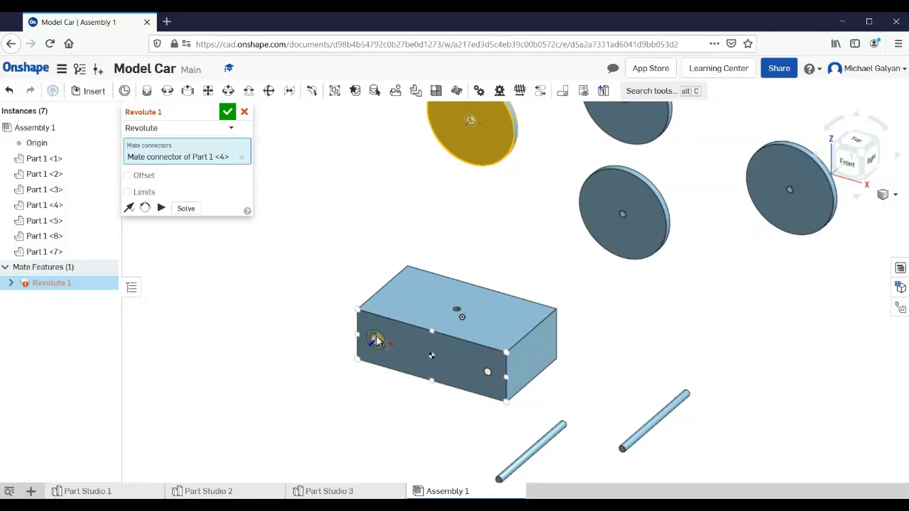
left_click(377, 343)
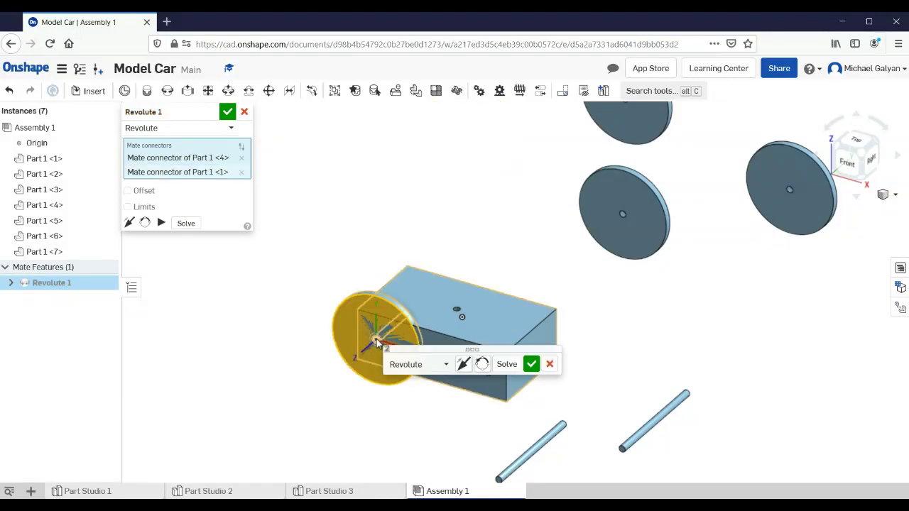
right_click_drag(480, 249, 472, 273)
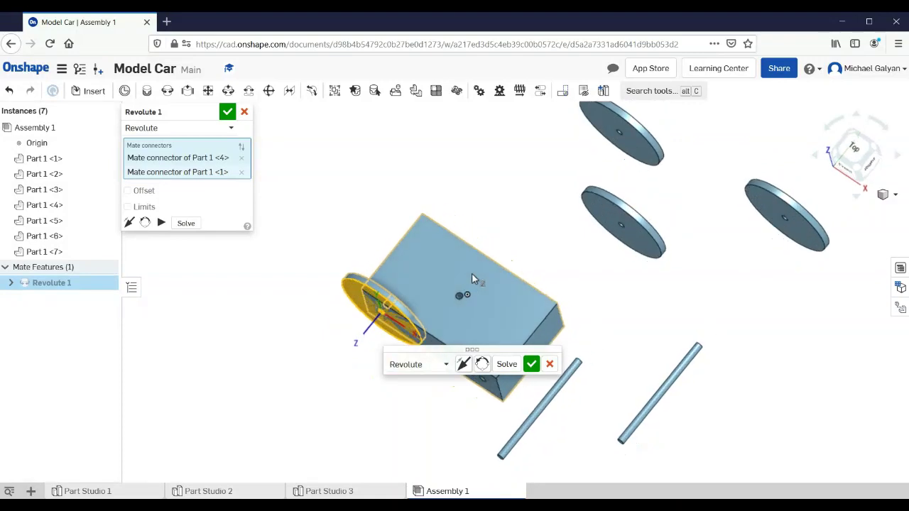
right_click_drag(472, 272, 508, 286)
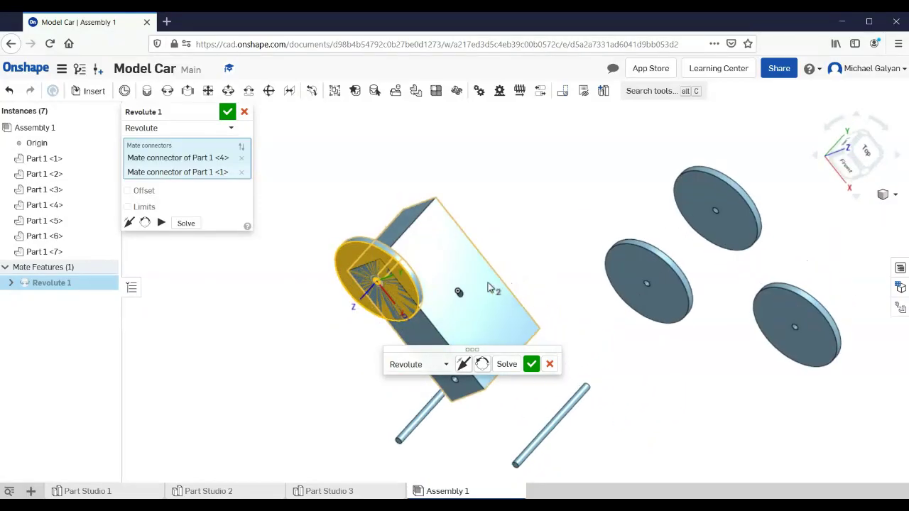
left_click(129, 223)
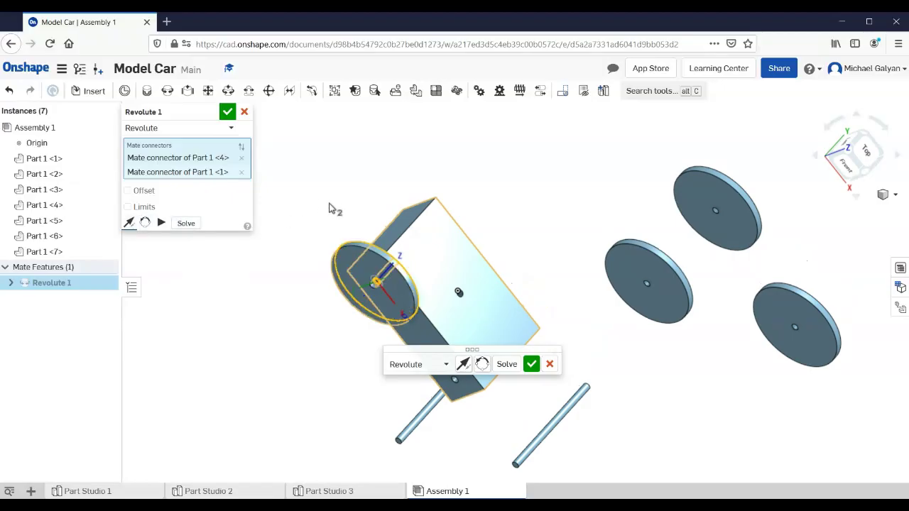
key("shift+5")
key("shift+7")
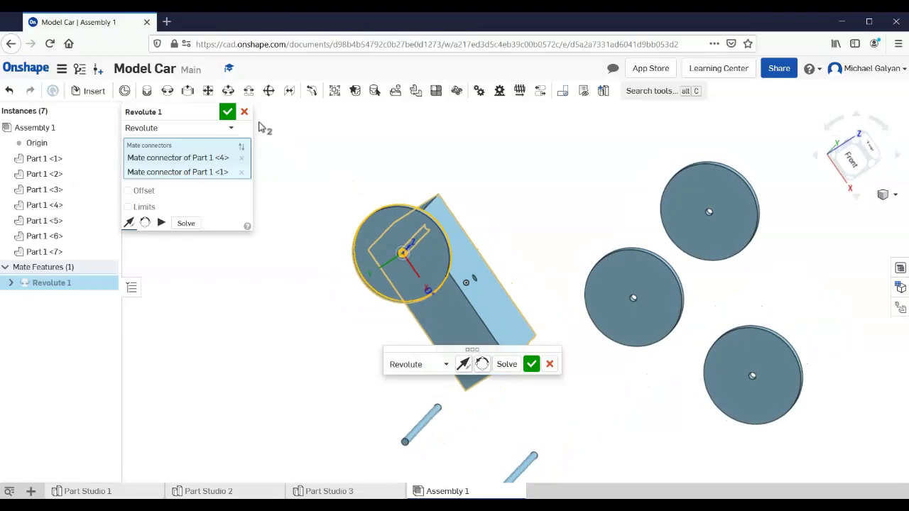
left_click(226, 112)
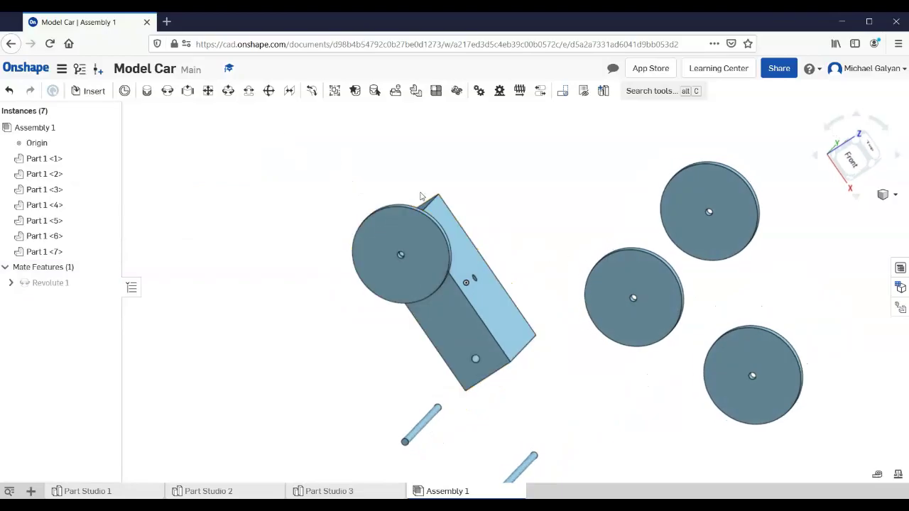
Add a revolute mate joining a second wheel to the right axle hole on the block's front face, with the axis flipped
left_click(167, 95)
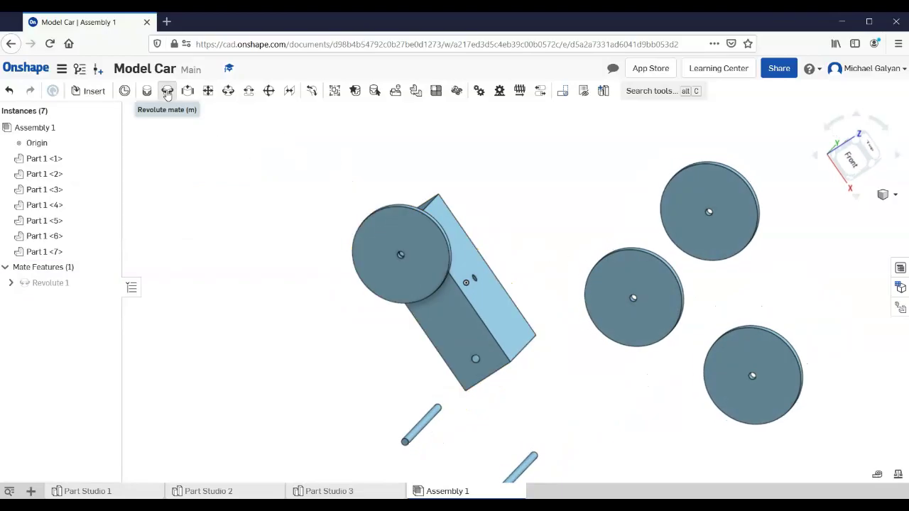
left_click(634, 299)
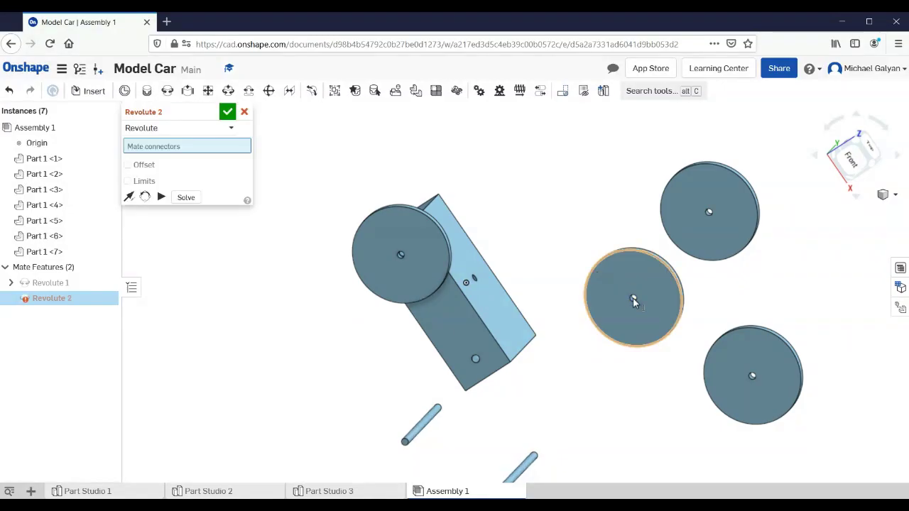
left_click(477, 360)
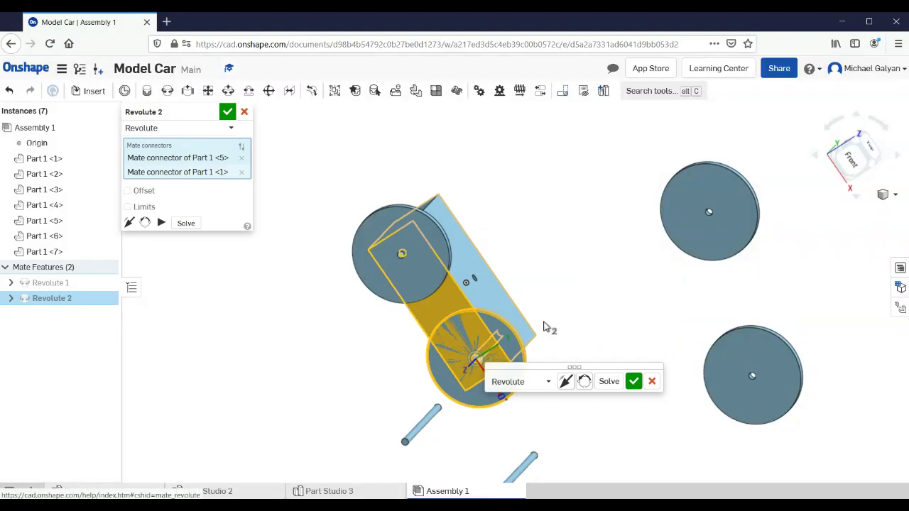
right_click_drag(589, 307, 532, 301)
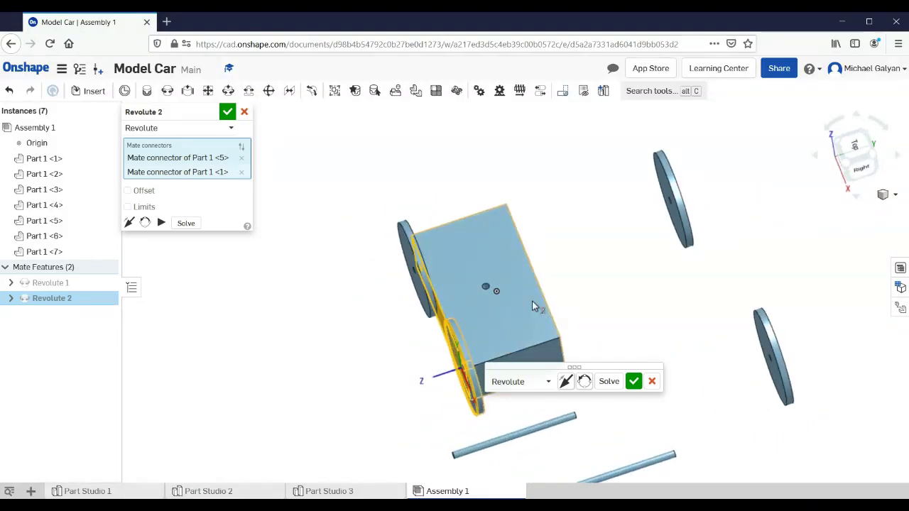
left_click(129, 223)
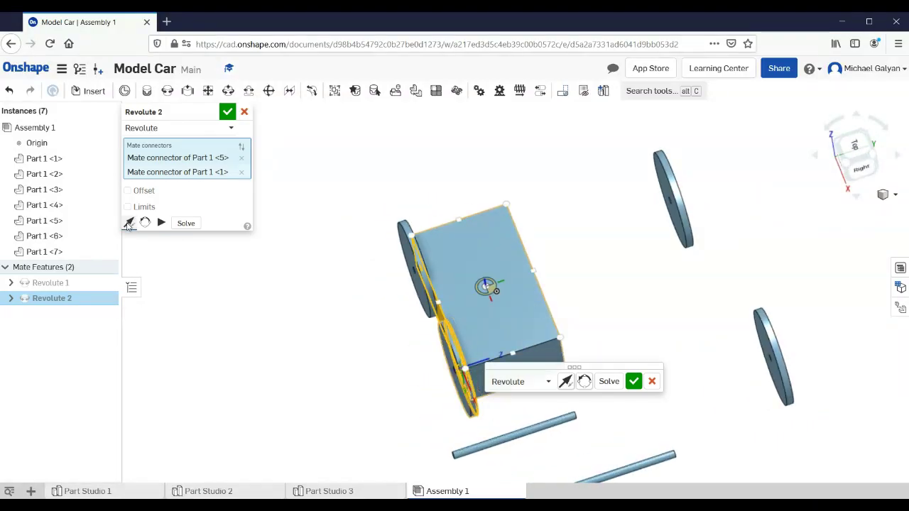
left_click(228, 112)
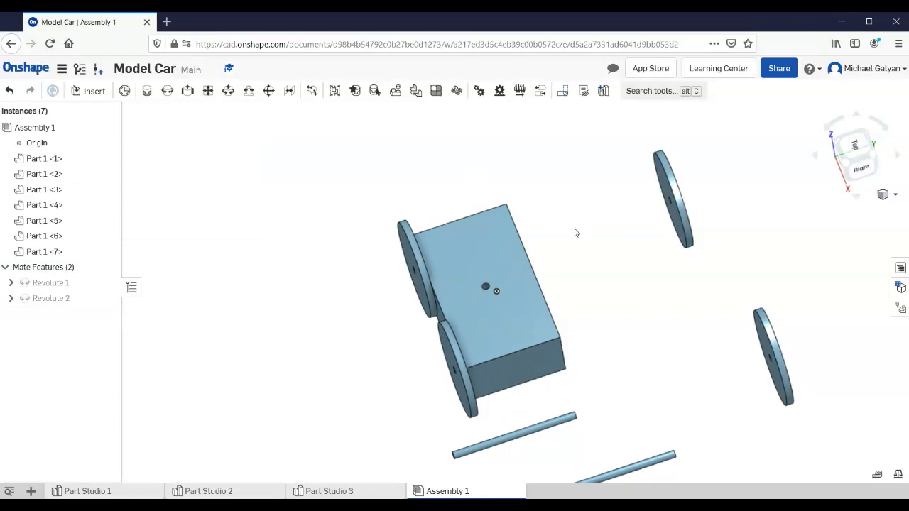
Mate a third wheel with a flipped revolute mate to the back-face axle hole opposite the first wheel
right_click_drag(617, 307, 559, 310)
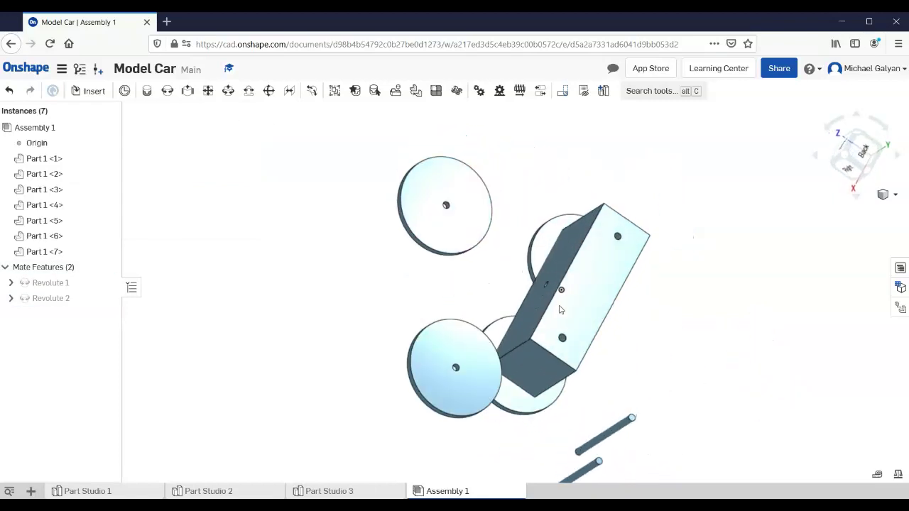
left_click(167, 91)
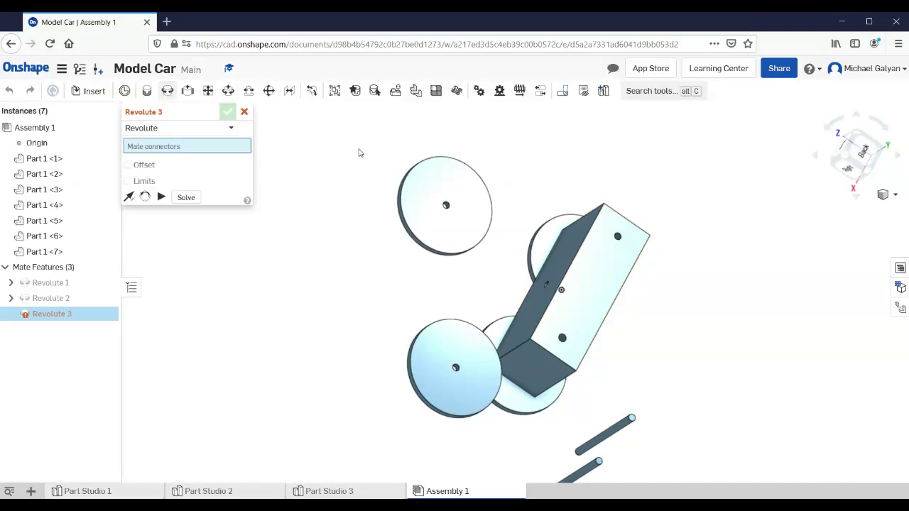
left_click(446, 206)
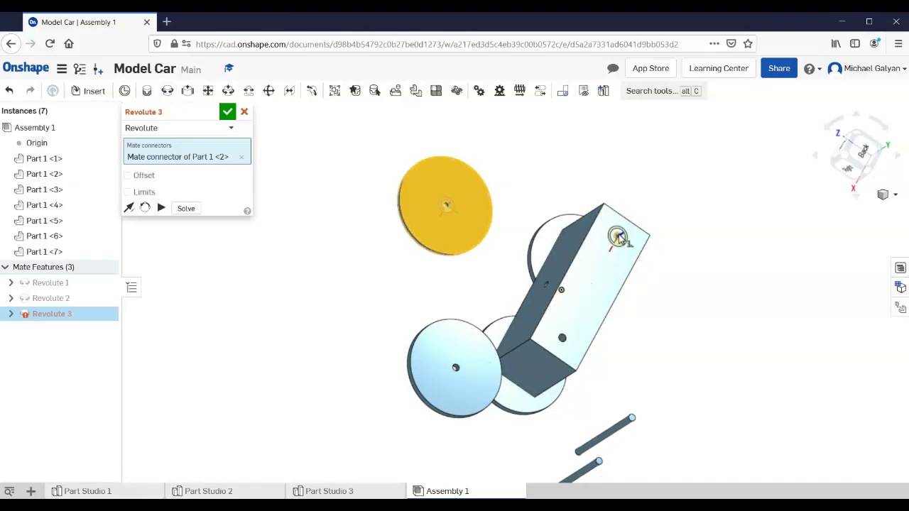
left_click(620, 239)
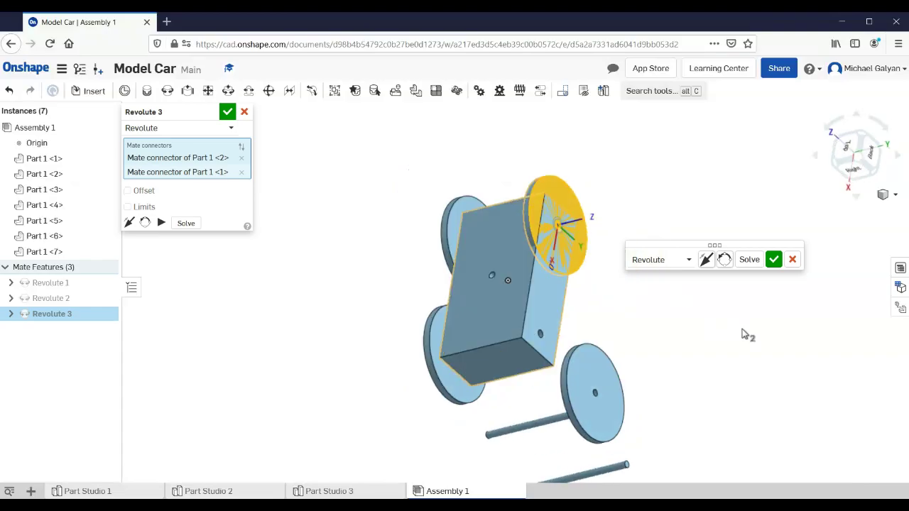
left_click(707, 260)
right_click_drag(620, 313, 597, 304)
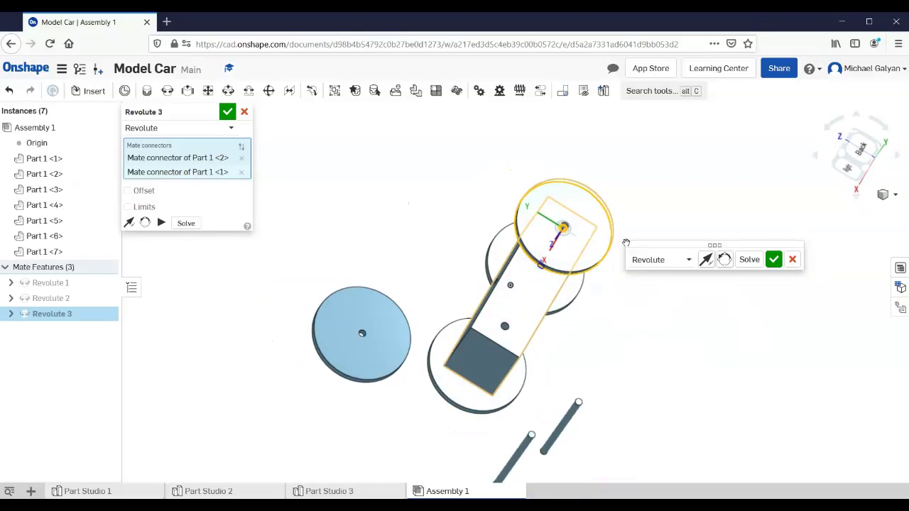
left_click(773, 260)
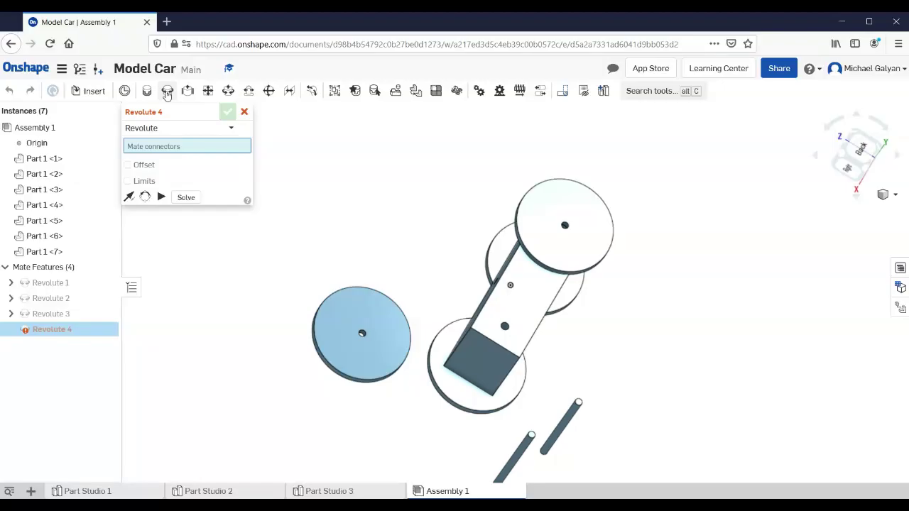
Mate the last wheel with a flipped revolute mate to the remaining back-face axle hole and leave the mate command
left_click(363, 334)
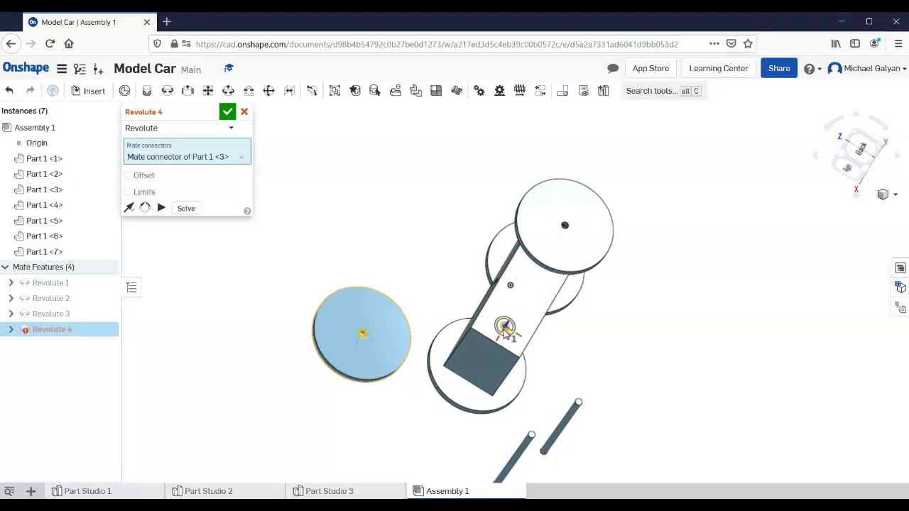
left_click(504, 328)
right_click_drag(438, 264, 486, 259)
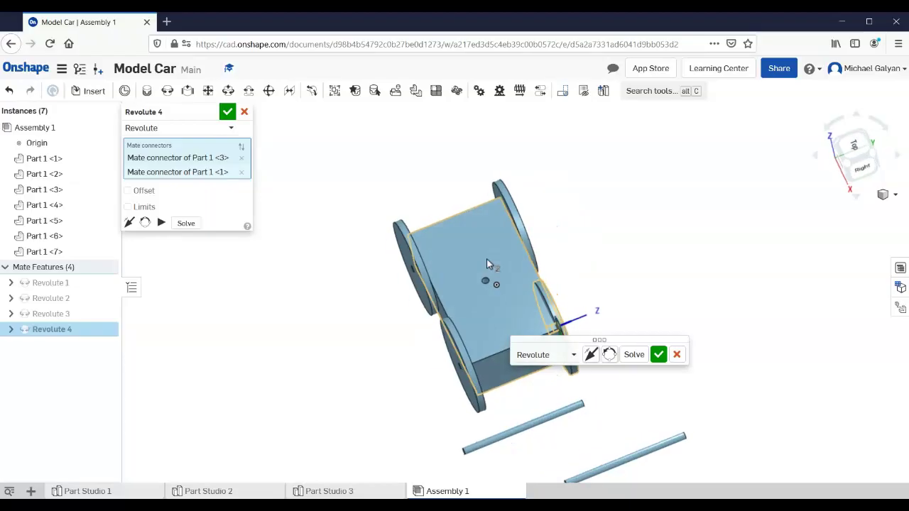
left_click(591, 355)
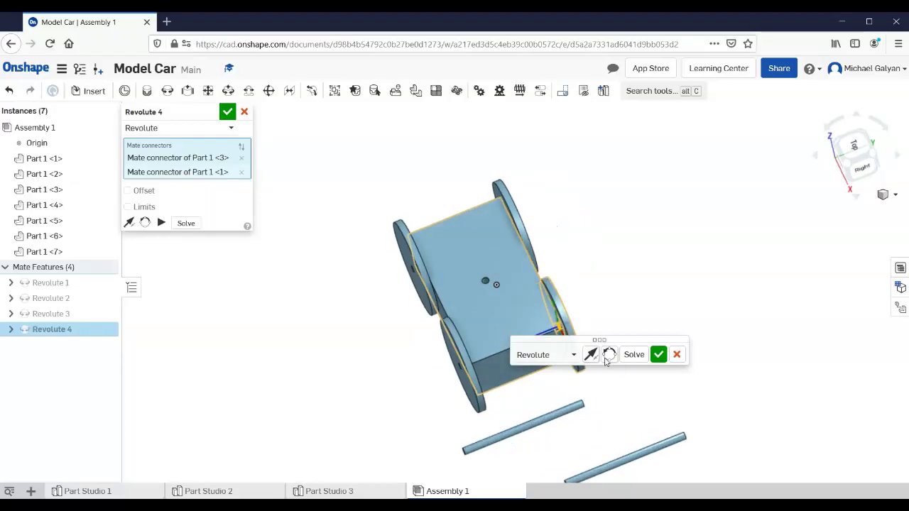
left_click(658, 355)
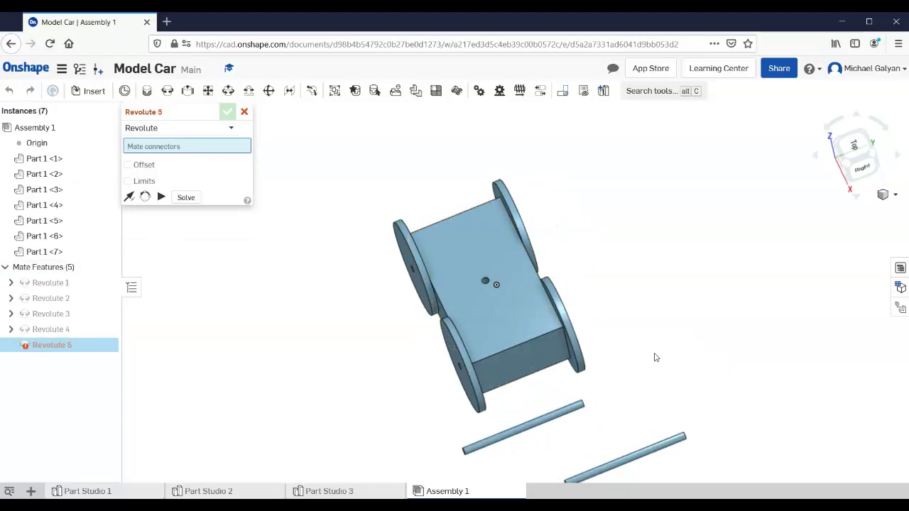
right_click_drag(651, 348, 621, 228)
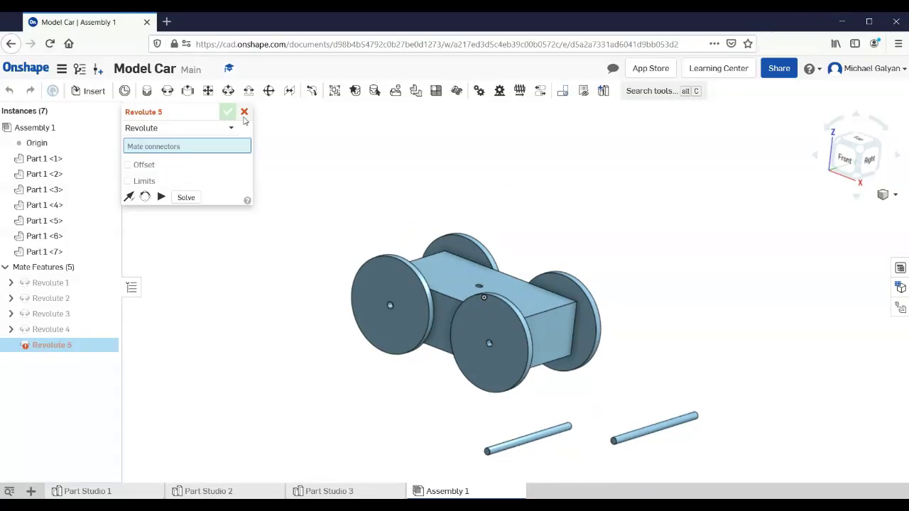
left_click(245, 112)
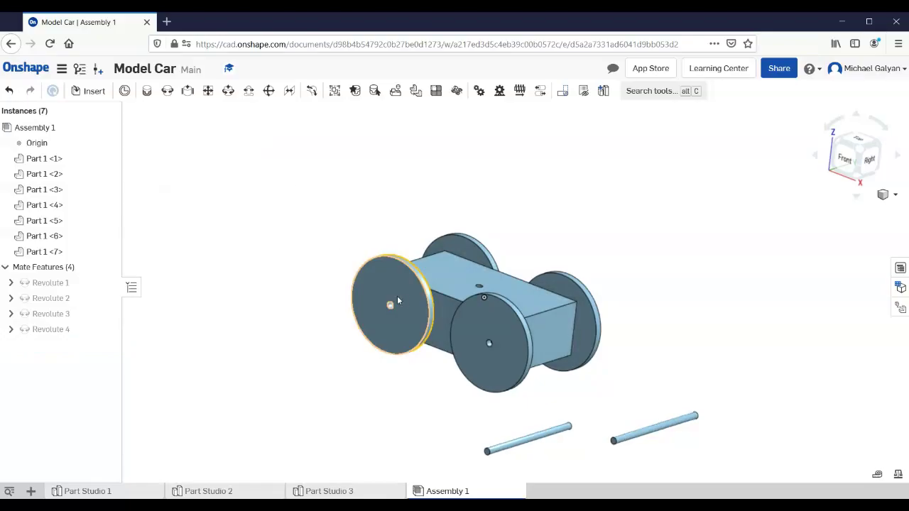
Test the motion of the mated wheels and body block, and examine the car assembly from close up and from below
left_click_drag(404, 337, 322, 285)
left_click_drag(426, 298, 431, 252)
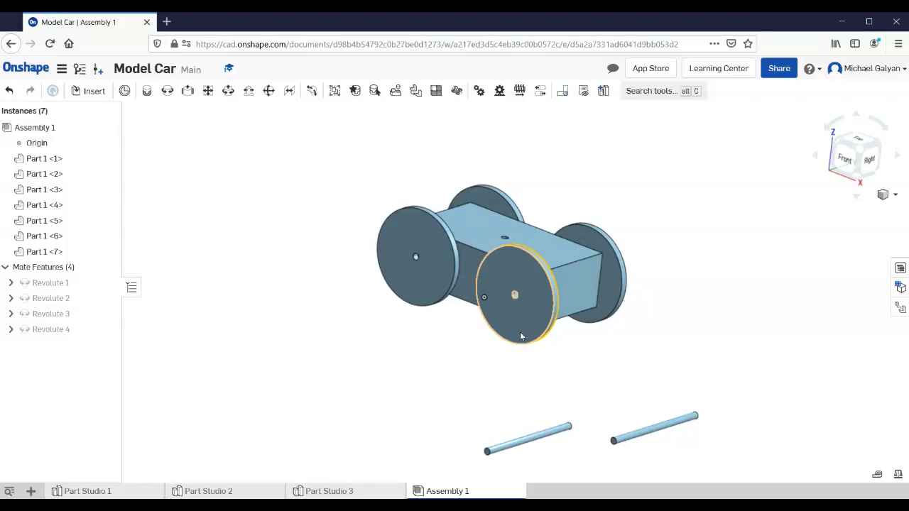
scroll(540, 328, "up", 5)
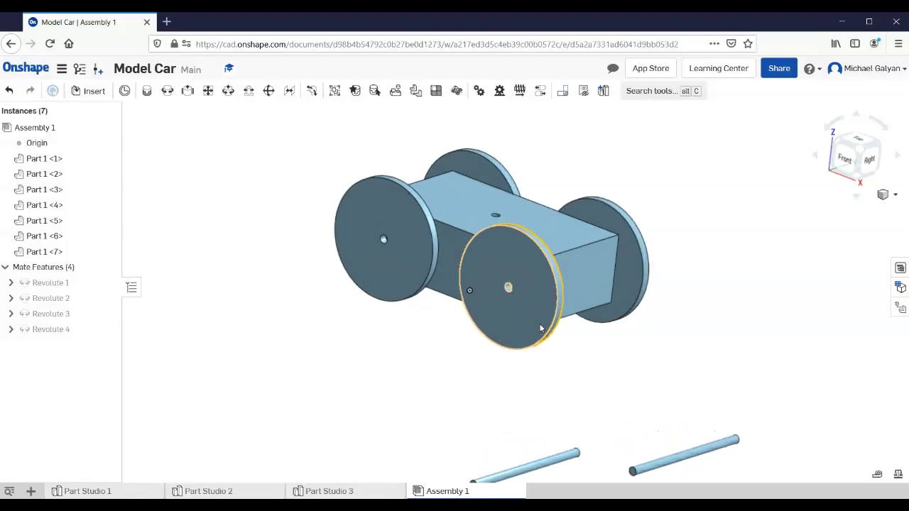
scroll(540, 328, "up", 1)
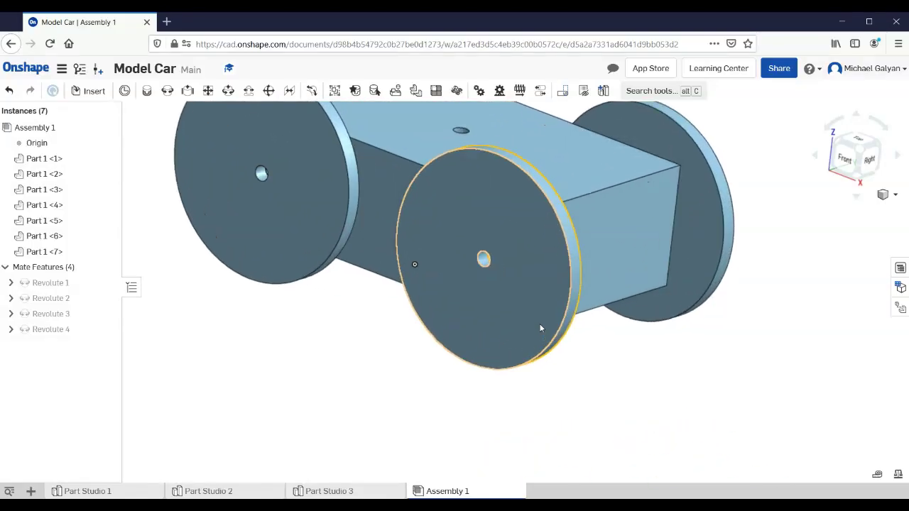
left_click(541, 266)
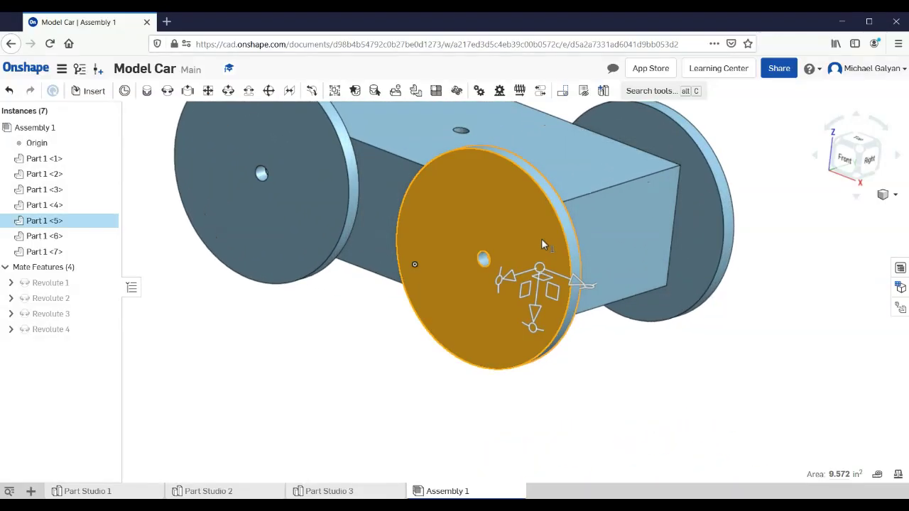
mouse_move(527, 300)
left_mouse_down()
mouse_move(487, 252)
mouse_move(531, 277)
left_mouse_up()
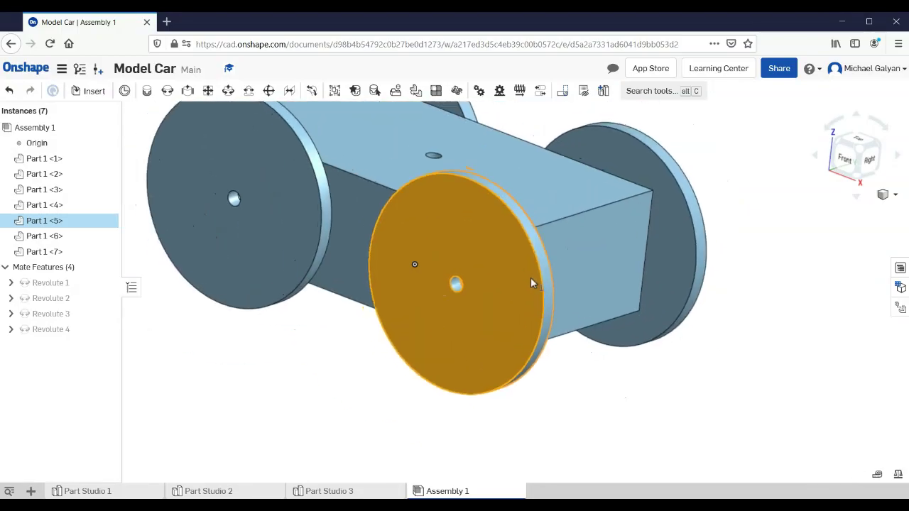
left_click(604, 409)
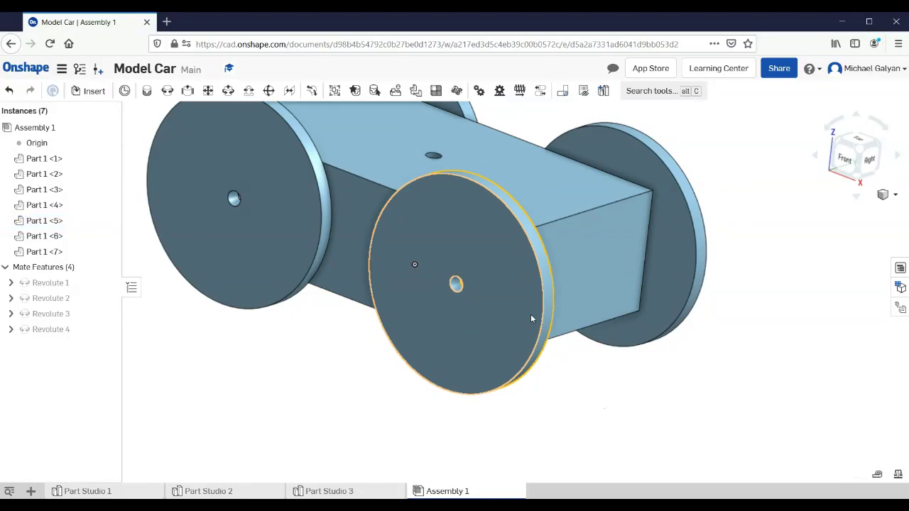
scroll(530, 314, "down", 5)
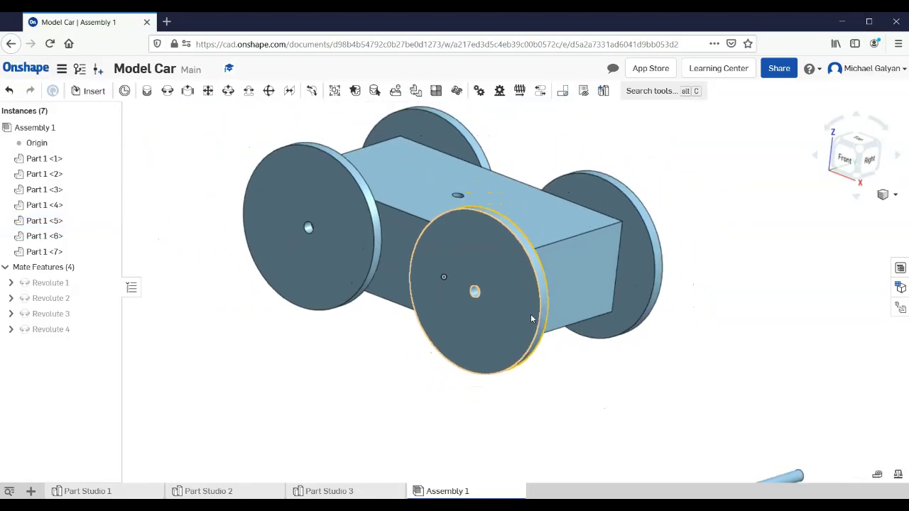
right_click_drag(493, 410, 429, 379)
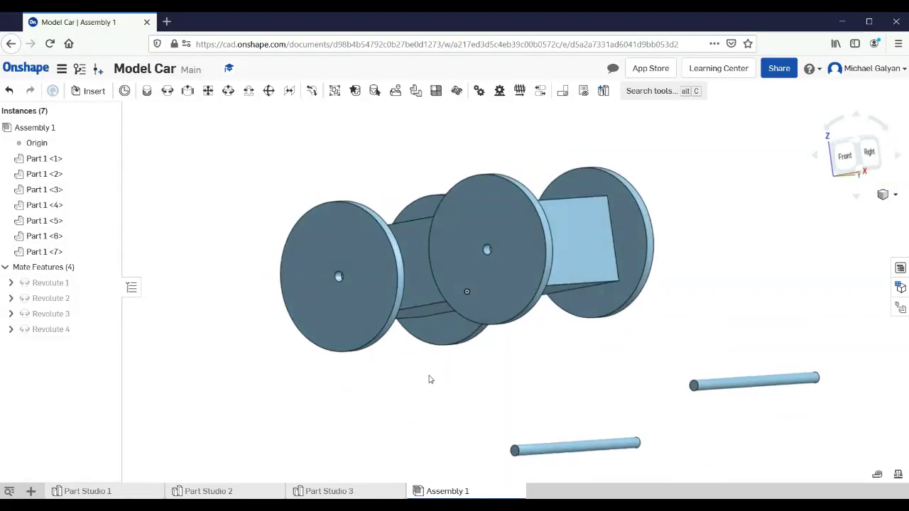
Add a slider mate joining the first axle's end to the hole of the front-side wheel nearest the right face, and leave the mate command
left_click(187, 92)
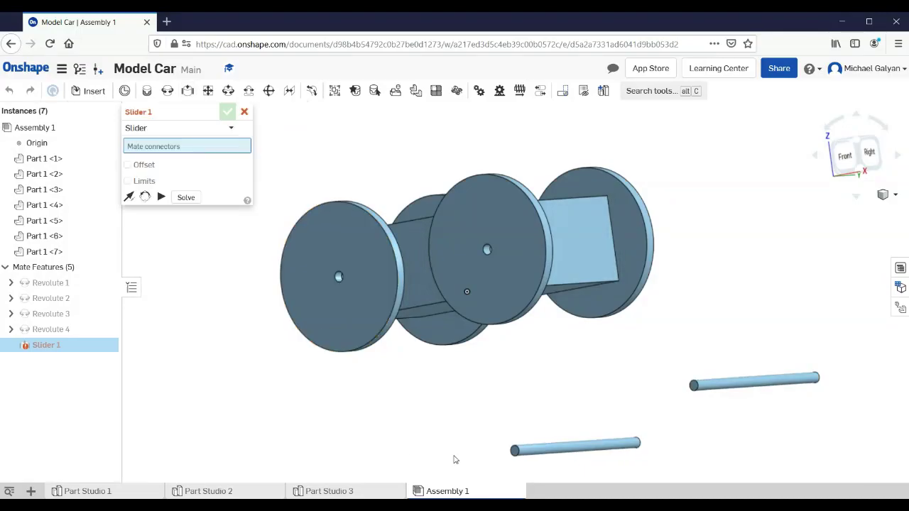
left_click(517, 451)
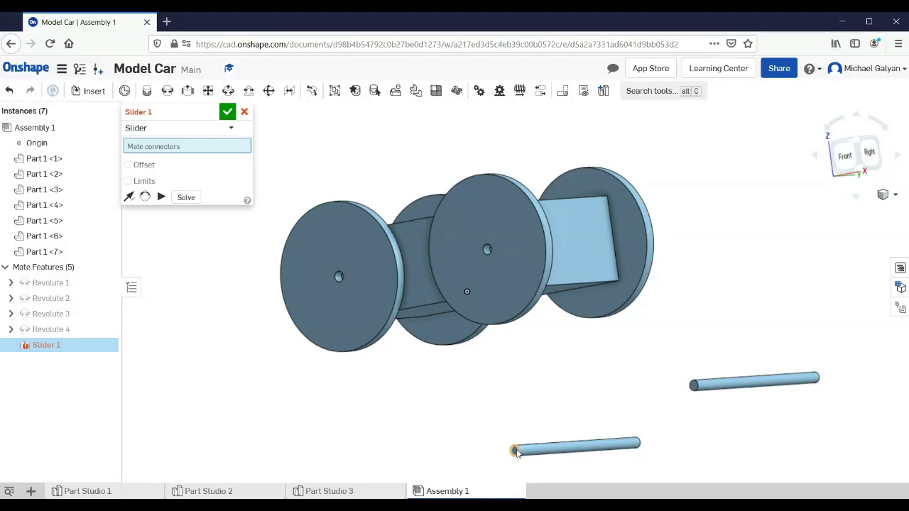
left_click(487, 250)
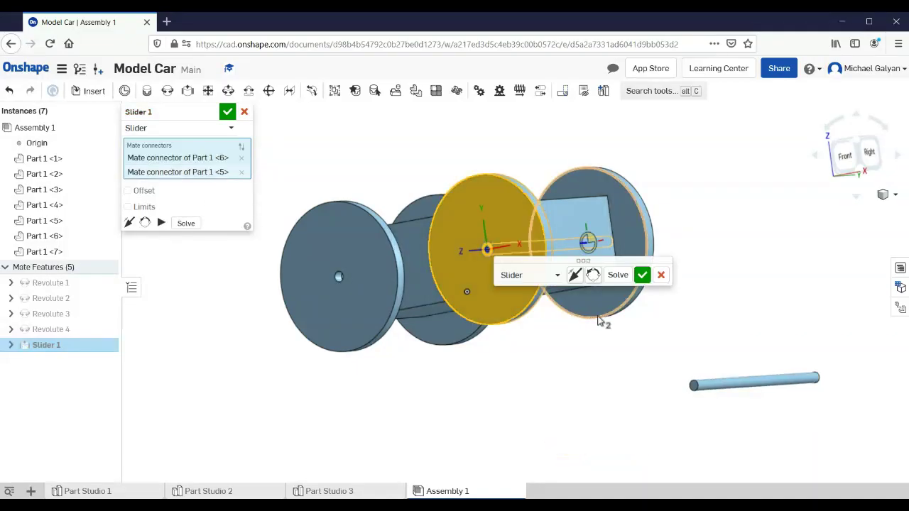
right_click_drag(597, 347, 566, 386)
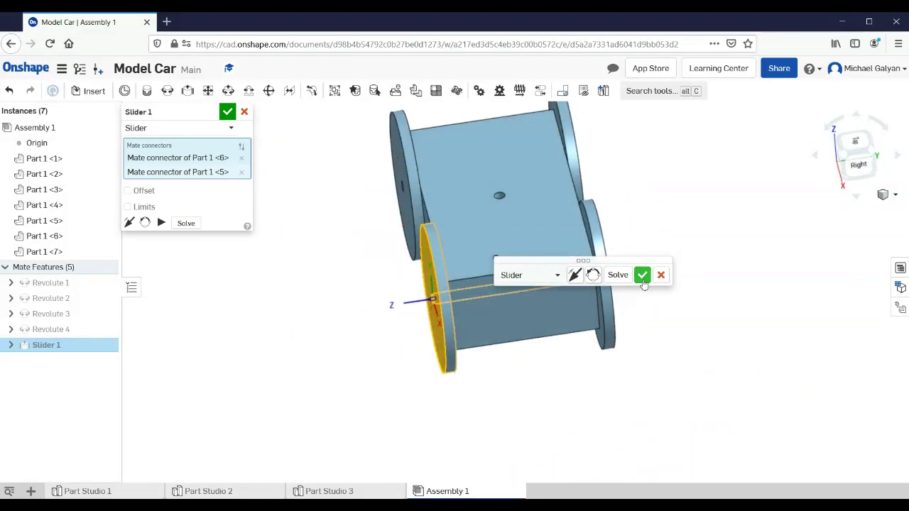
left_click(593, 274)
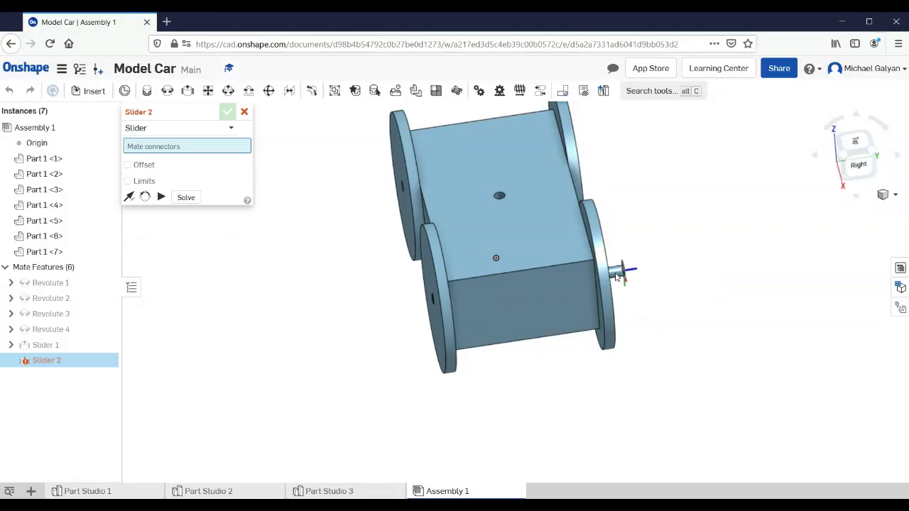
left_click(616, 277)
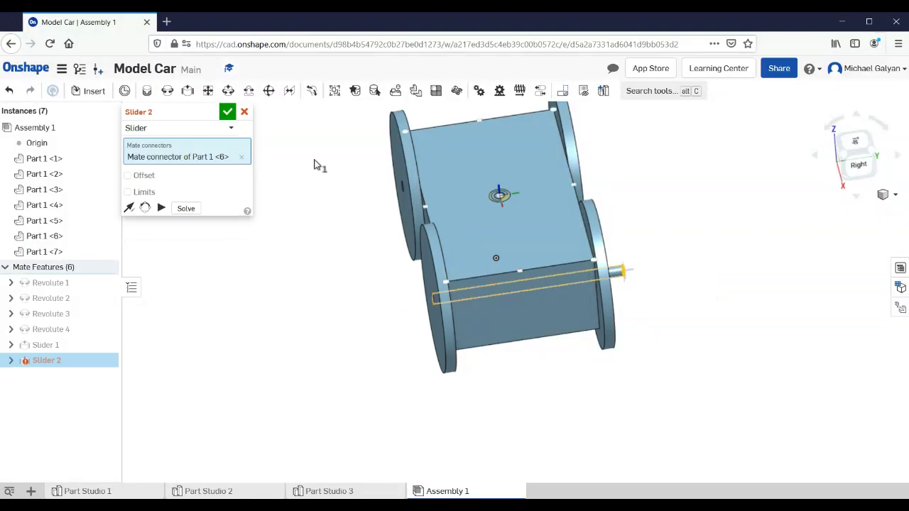
left_click(244, 112)
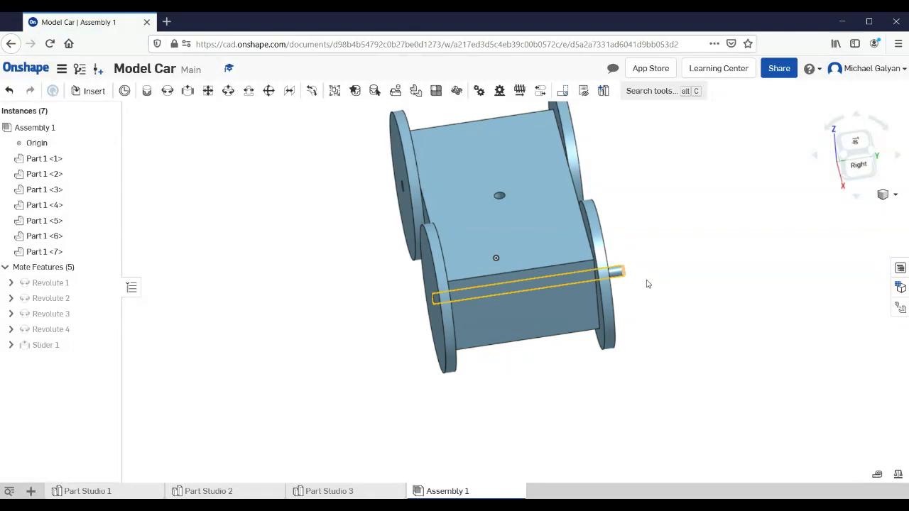
Slide the mated axle along its axis until it sticks out of the wheels on both sides of the body block
mouse_move(676, 306)
right_mouse_down()
mouse_move(647, 308)
mouse_move(734, 286)
mouse_move(663, 306)
right_mouse_up()
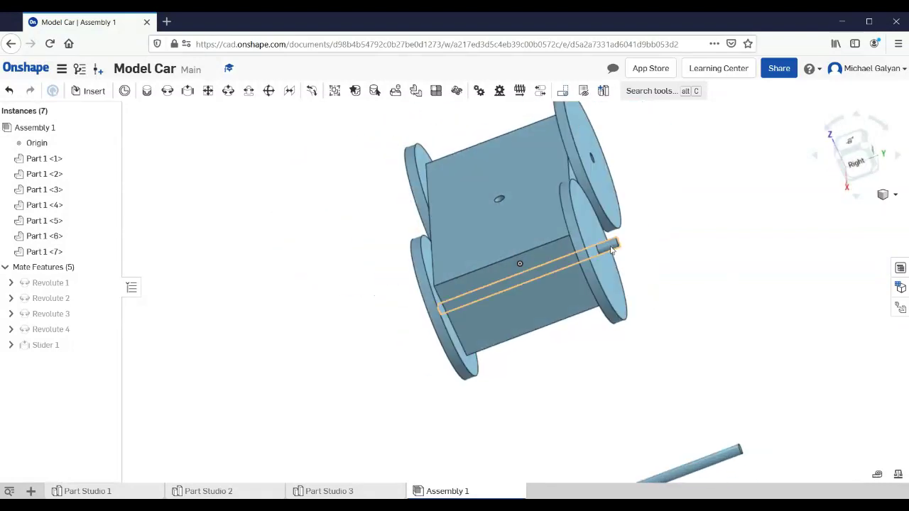
mouse_move(610, 250)
left_mouse_down()
mouse_move(545, 276)
mouse_move(636, 250)
mouse_move(608, 265)
left_mouse_up()
right_click_drag(689, 334, 723, 332)
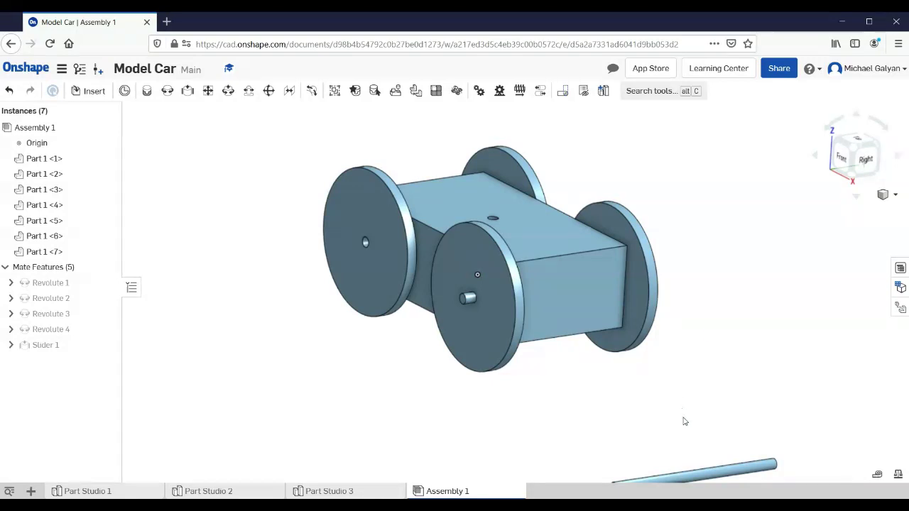
Add a slider mate joining the second axle's end to the hole of the other front-side wheel, and leave the mate command
key("Up")
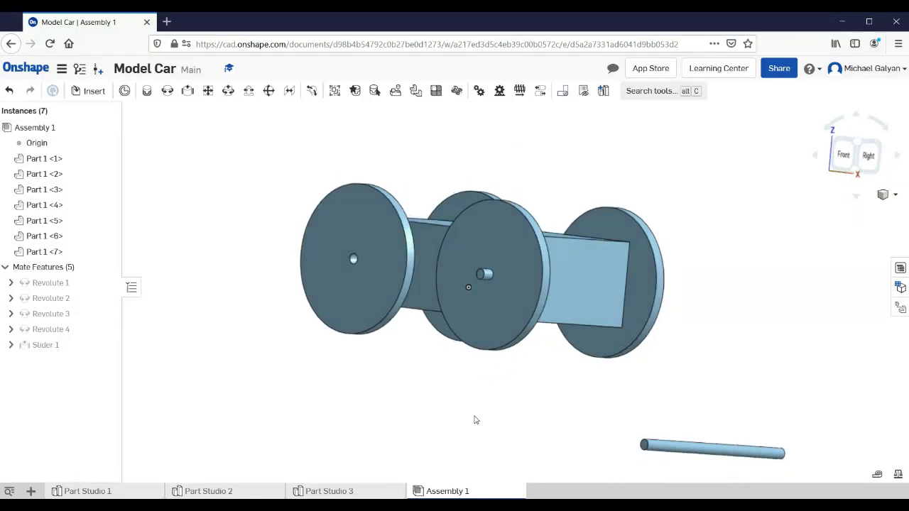
left_click(188, 93)
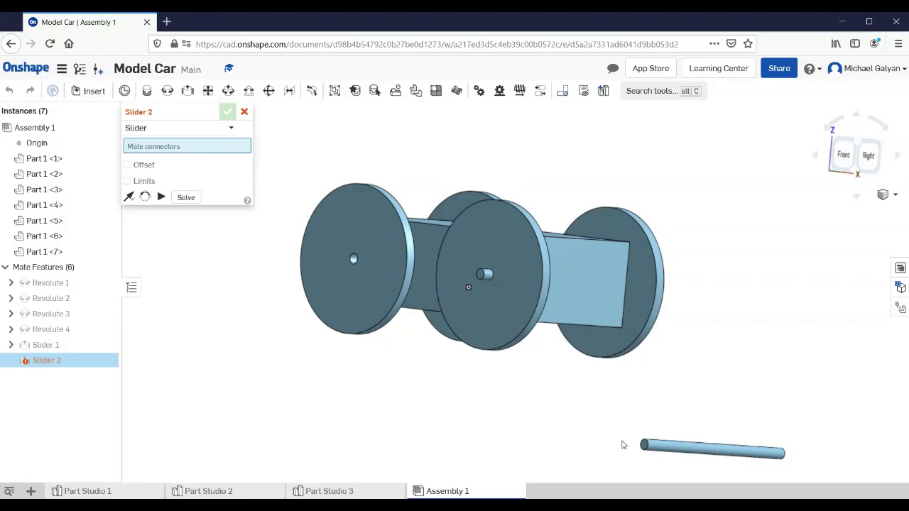
left_click(643, 447)
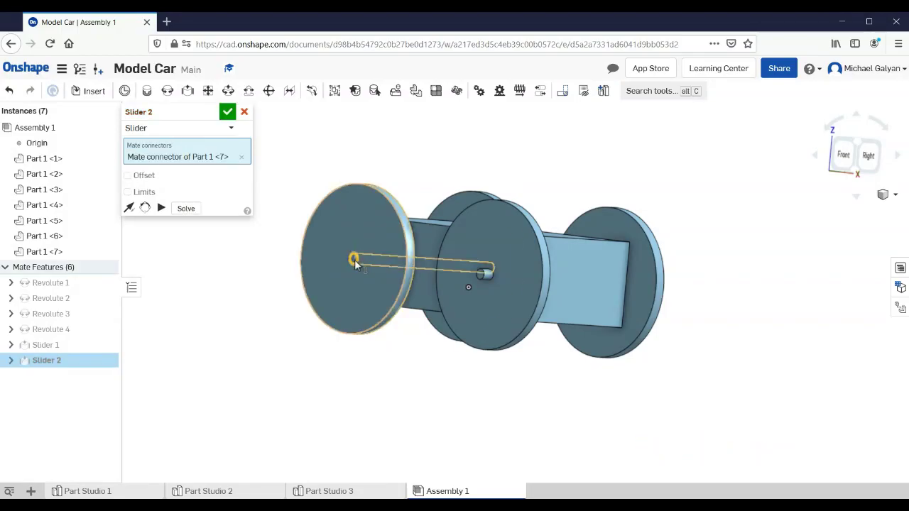
left_click(354, 260)
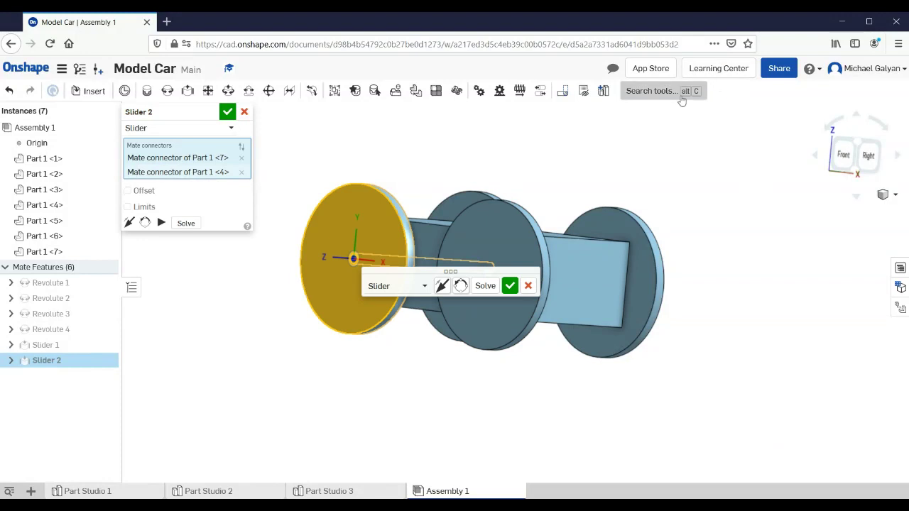
right_click_drag(710, 249, 647, 285)
left_click(510, 286)
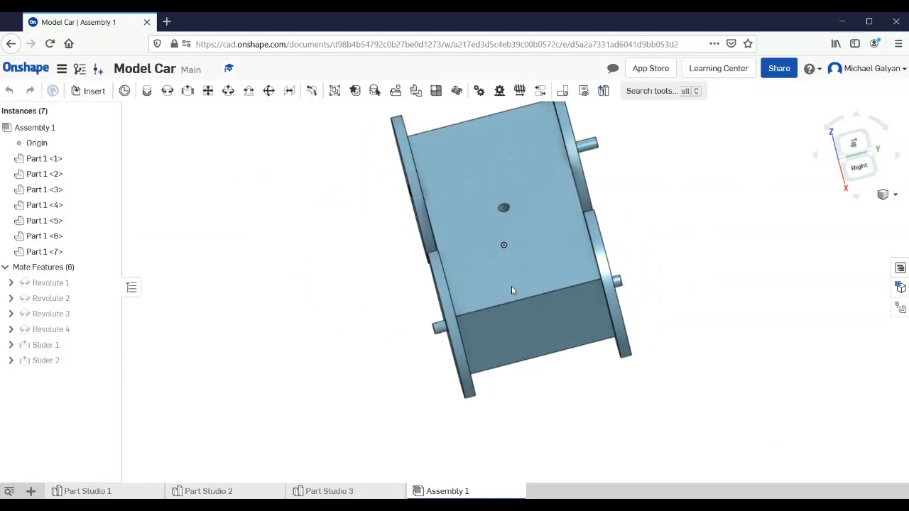
left_click_drag(591, 153, 579, 153)
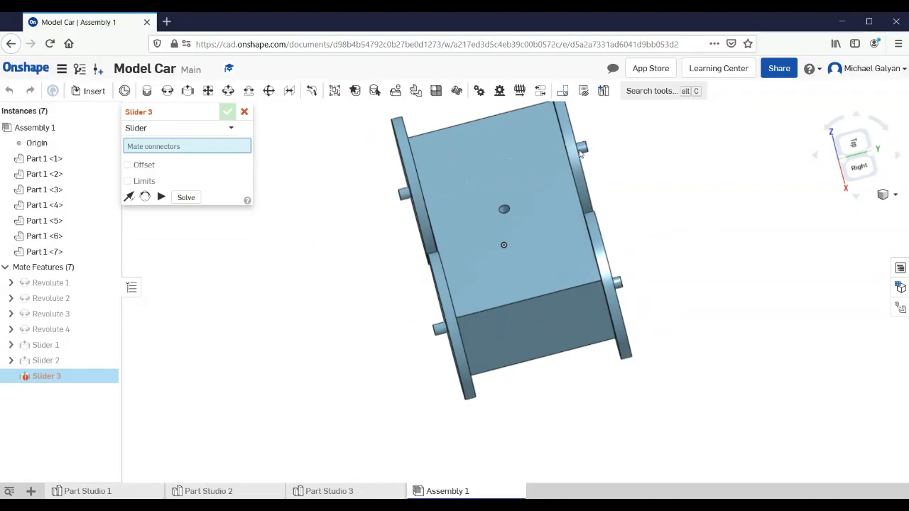
left_click(244, 111)
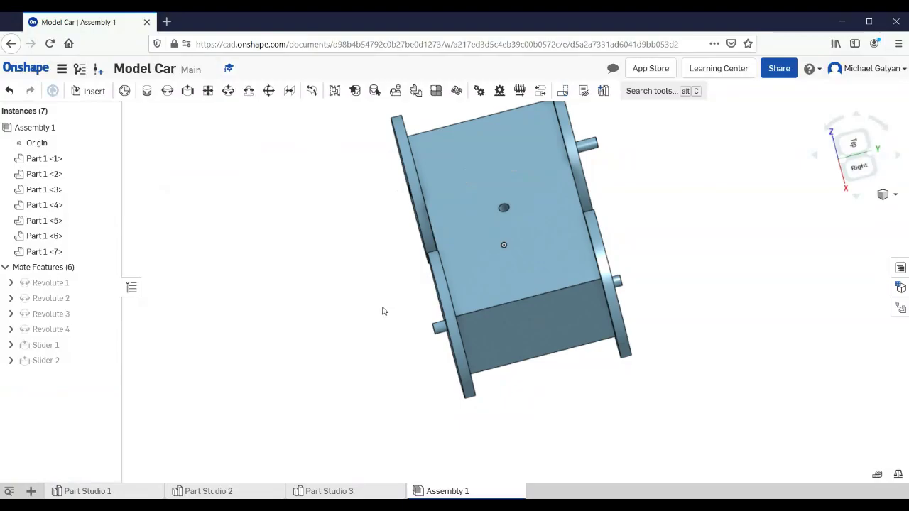
Slide the second axle along its axis until it sticks out of the wheels on both sides of the body block
left_click(865, 162)
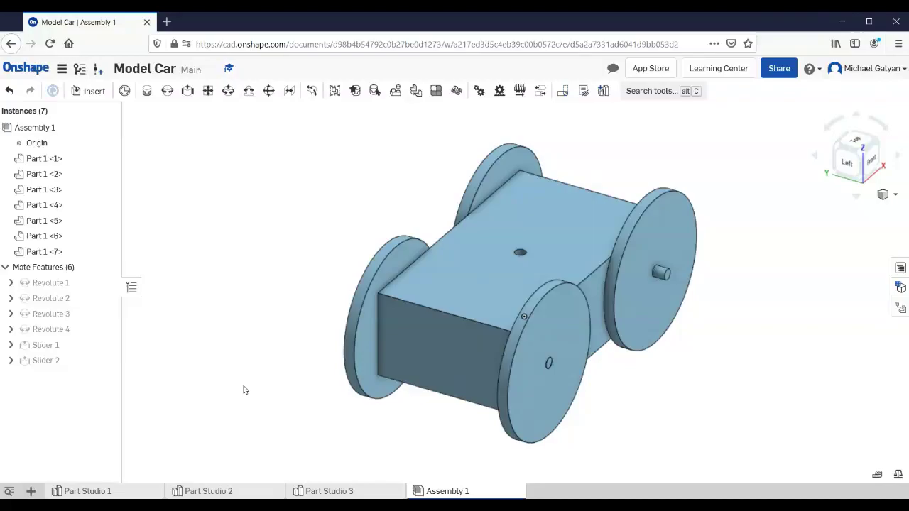
key("Left")
key("Left")
key("Left")
key("Left")
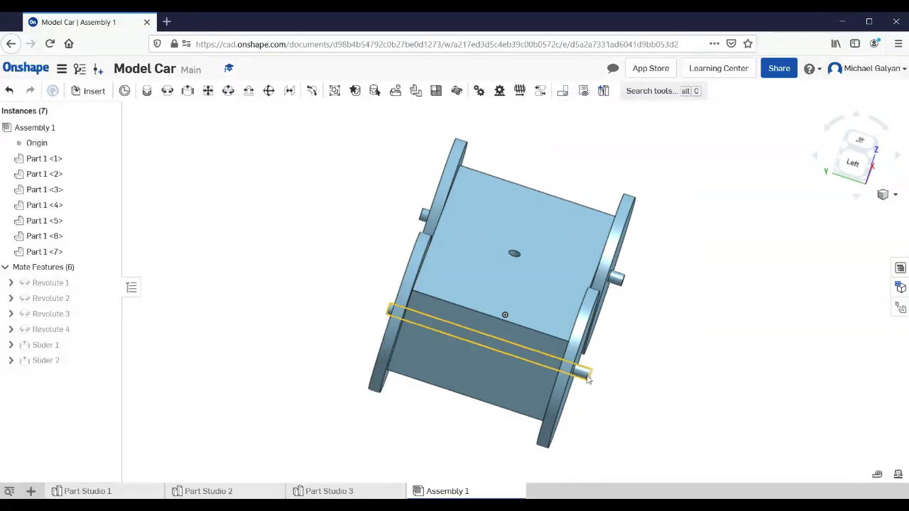
left_click_drag(580, 378, 667, 427)
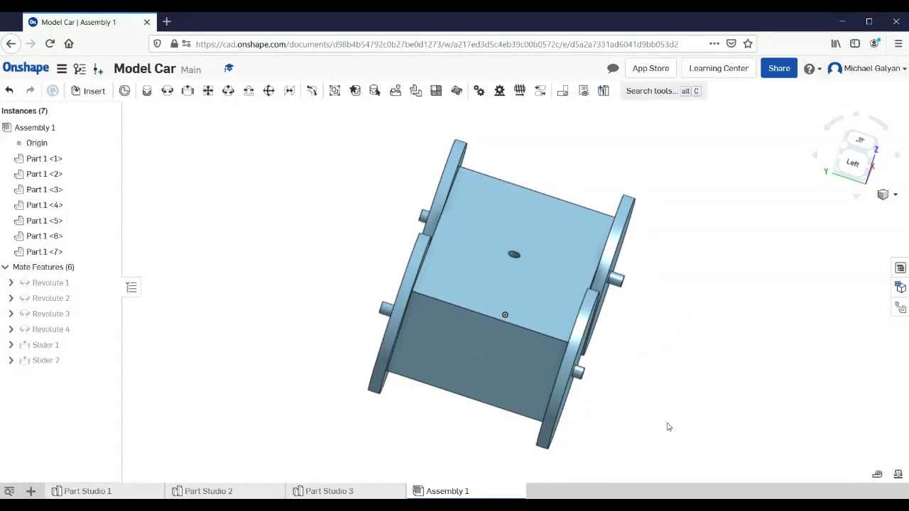